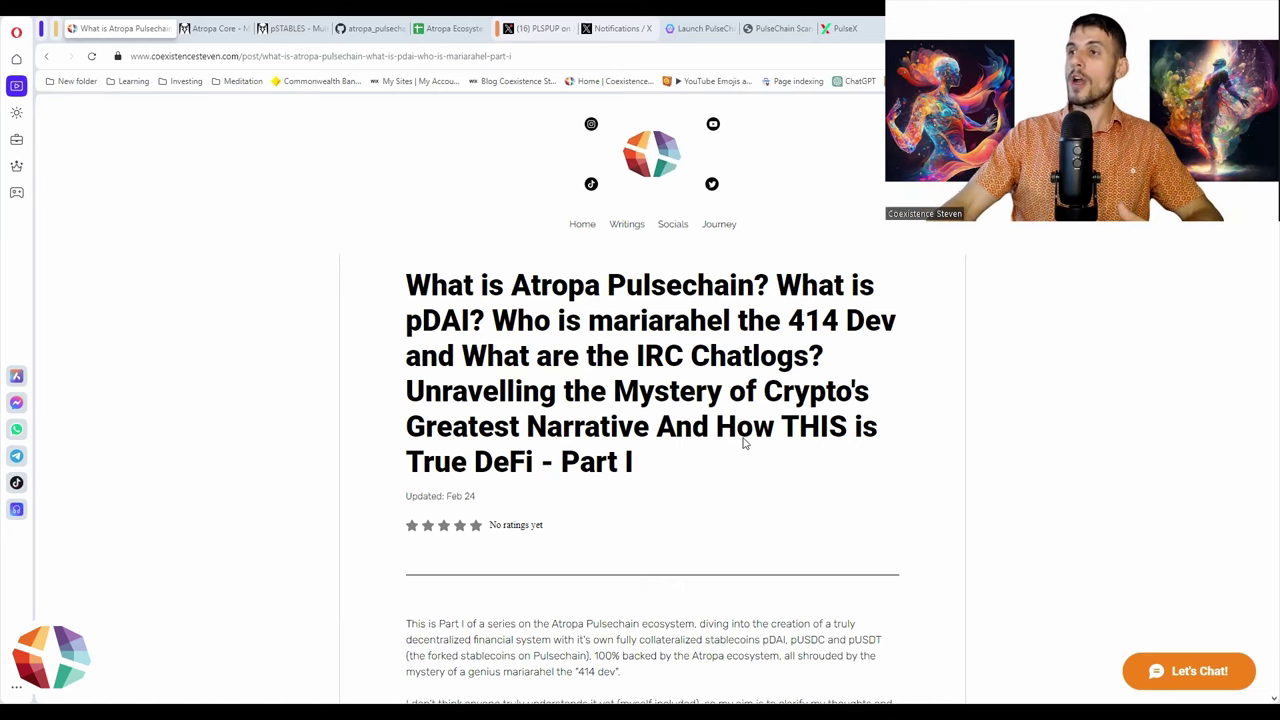
Step: Read the Atropa Pulsechain Part I article from its title to the first liquidity bonding map
{"action": "left_click_drag", "start_coordinate": [669, 460], "coordinate": [343, 262]}
{"action": "left_click", "coordinate": [677, 466]}
{"action": "left_click_drag", "start_coordinate": [677, 466], "coordinate": [320, 283]}
{"action": "left_click", "coordinate": [726, 342]}
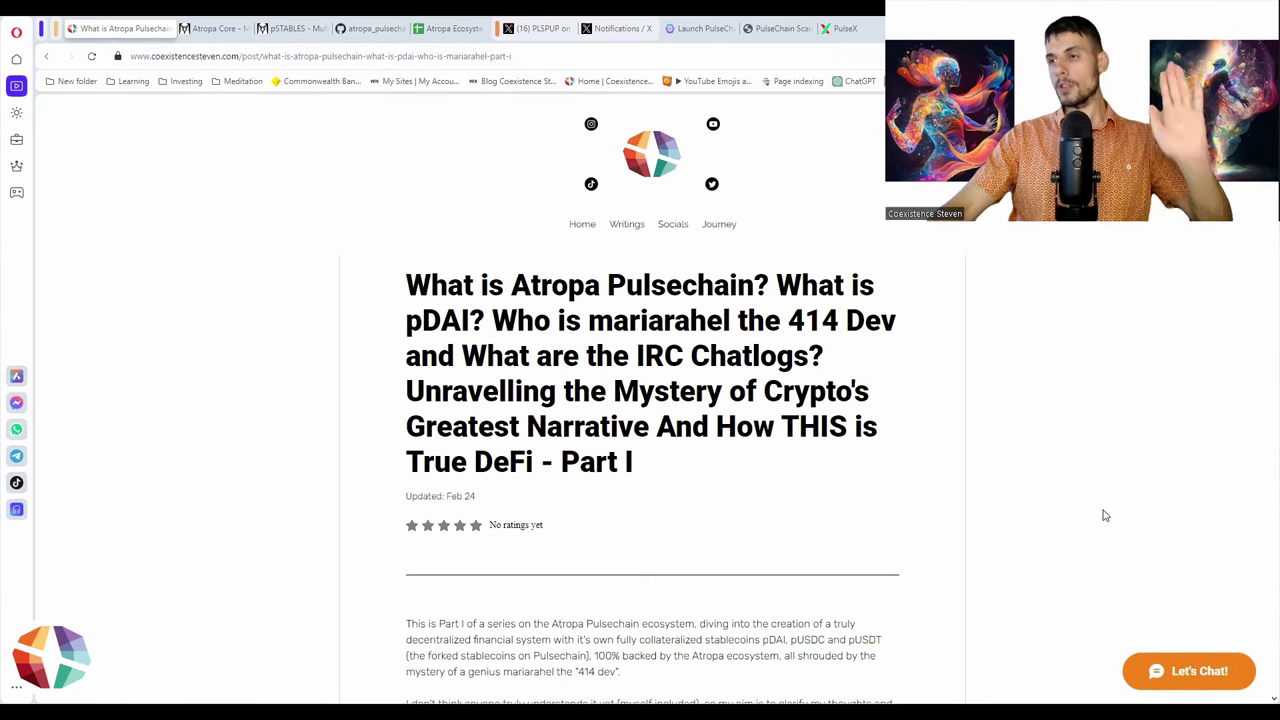
{"action": "scroll", "coordinate": [510, 415], "scroll_direction": "down", "scroll_amount": 3}
{"action": "scroll", "coordinate": [510, 415], "scroll_direction": "down", "scroll_amount": 10}
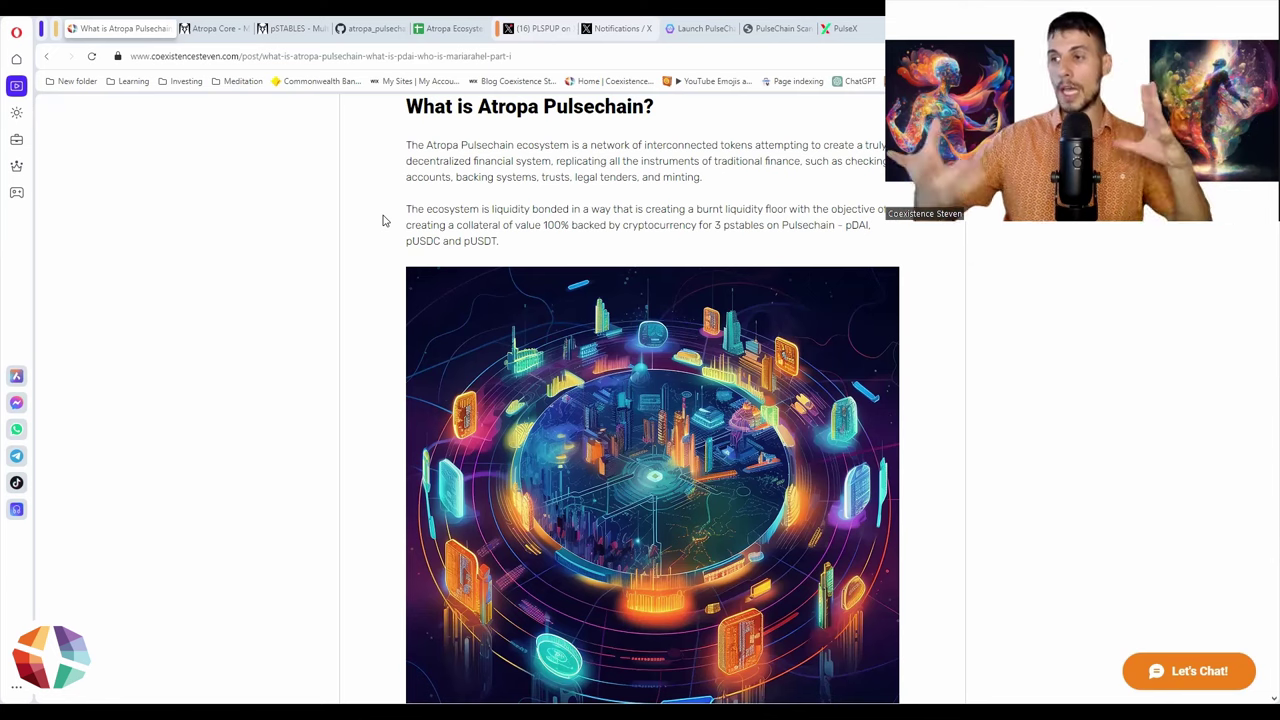
{"action": "scroll", "coordinate": [382, 220], "scroll_direction": "down", "scroll_amount": 8}
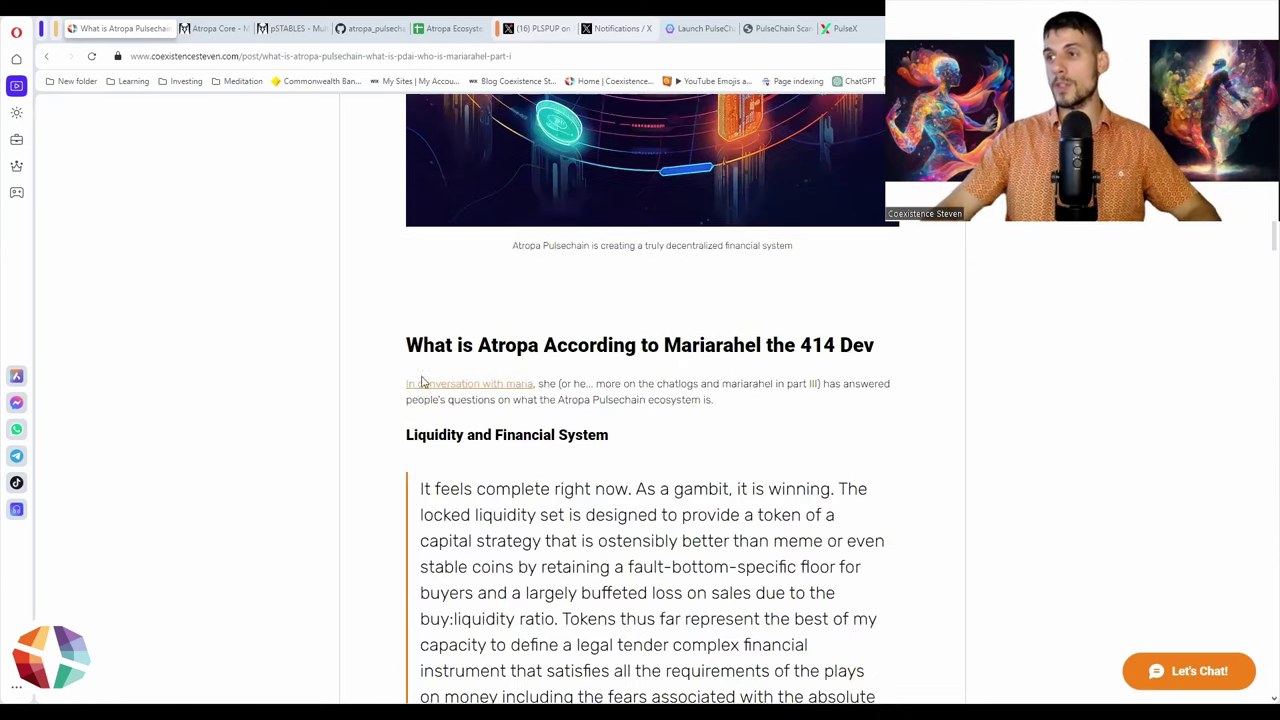
{"action": "scroll", "coordinate": [440, 477], "scroll_direction": "down", "scroll_amount": 5}
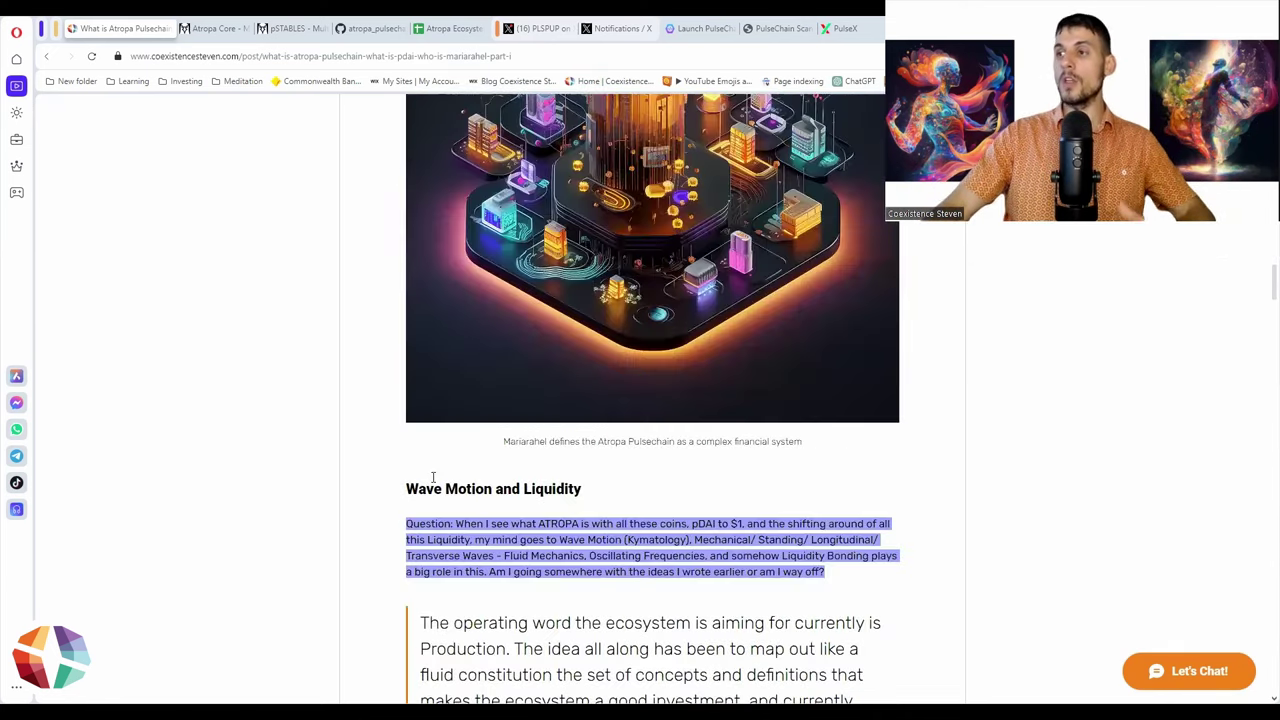
{"action": "scroll", "coordinate": [433, 477], "scroll_direction": "down", "scroll_amount": 10}
{"action": "scroll", "coordinate": [433, 477], "scroll_direction": "down", "scroll_amount": 3}
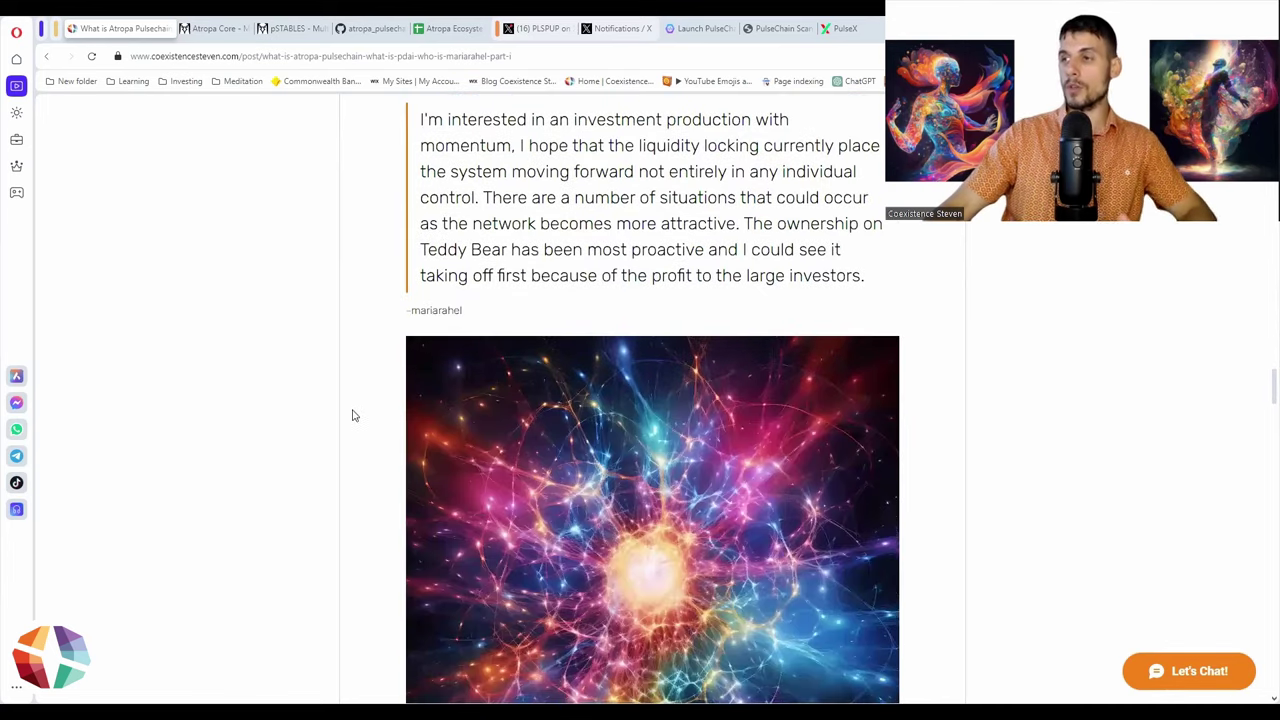
{"action": "scroll", "coordinate": [357, 409], "scroll_direction": "down", "scroll_amount": 5}
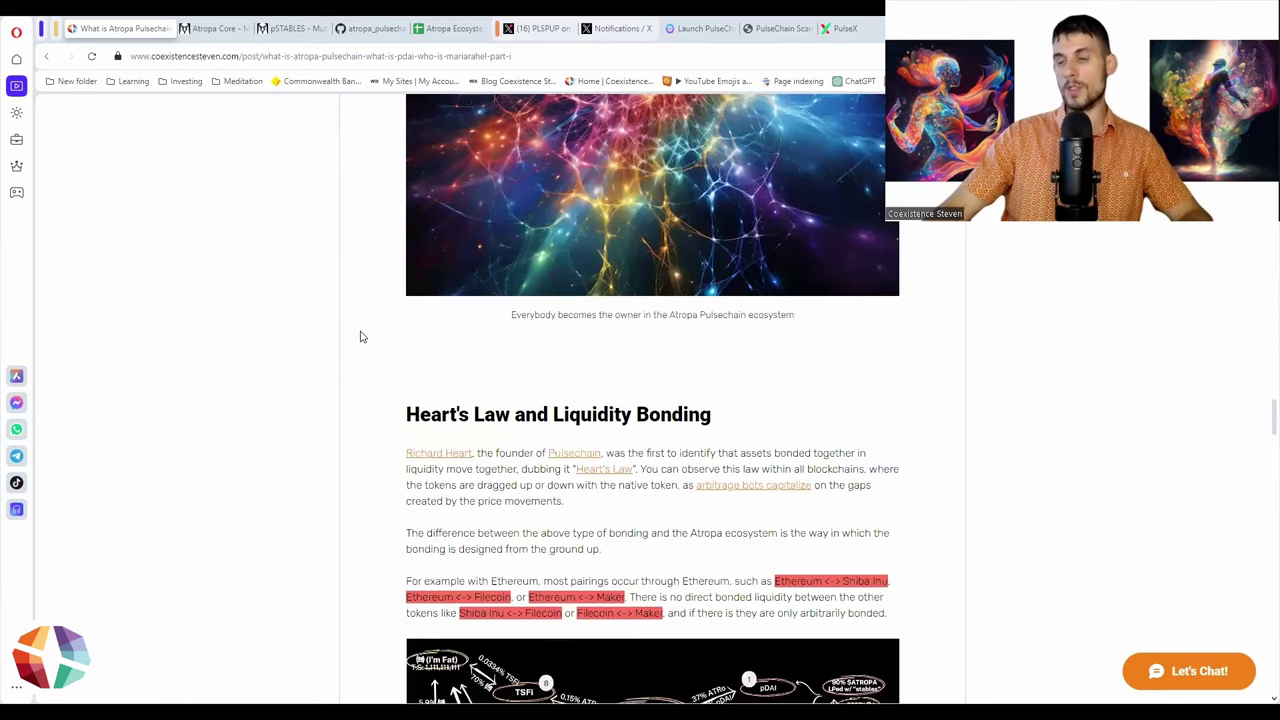
{"action": "scroll", "coordinate": [361, 337], "scroll_direction": "down", "scroll_amount": 3}
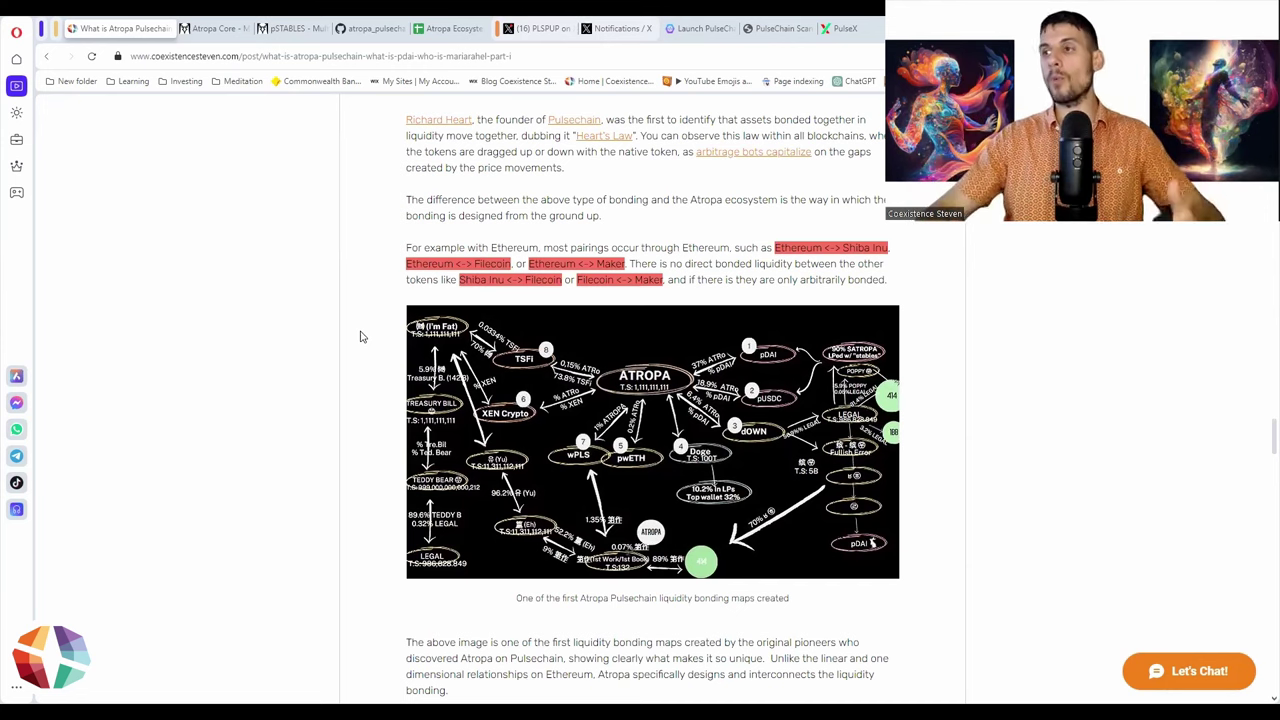
{"action": "scroll", "coordinate": [388, 386], "scroll_direction": "down", "scroll_amount": 2}
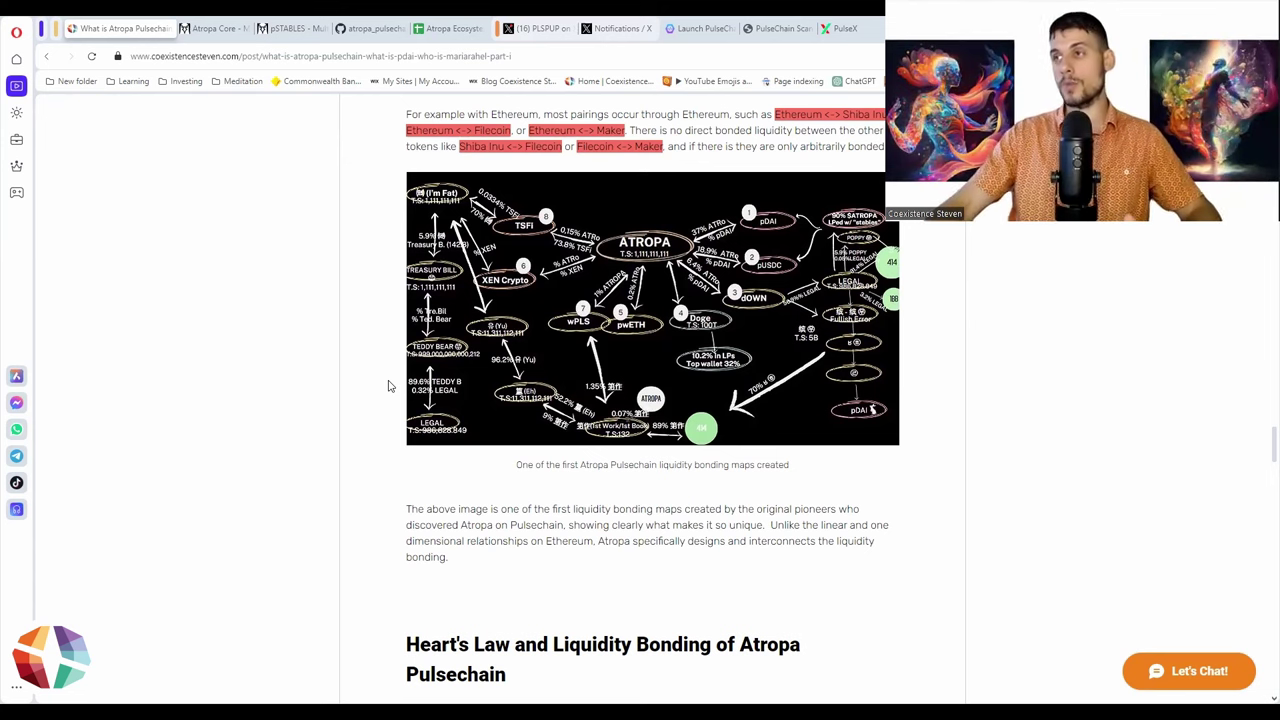
Step: Examine the updated Atropa ecosystem map, the Pulsechain comparison charts and the article's closing sections down to the recent posts
{"action": "scroll", "coordinate": [389, 386], "scroll_direction": "down", "scroll_amount": 3}
{"action": "scroll", "coordinate": [389, 386], "scroll_direction": "down", "scroll_amount": 4}
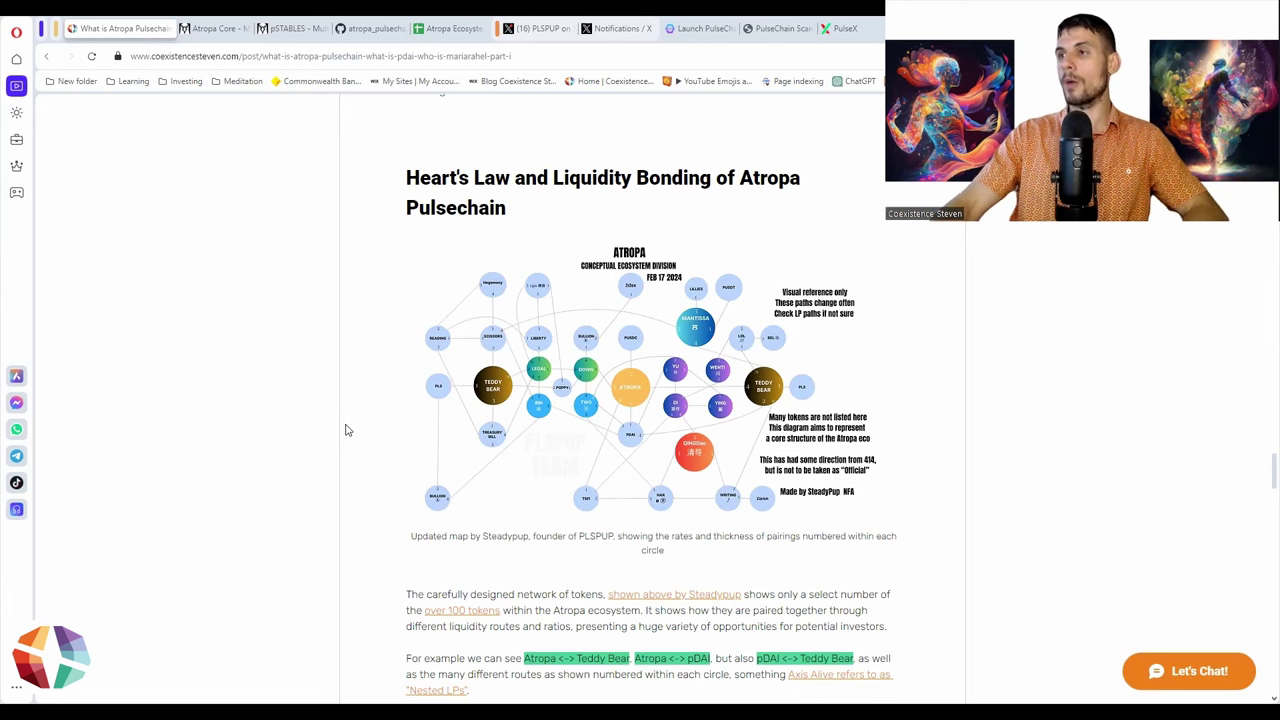
{"action": "scroll", "coordinate": [346, 431], "scroll_direction": "up", "scroll_amount": 1}
{"action": "scroll", "coordinate": [343, 362], "scroll_direction": "down", "scroll_amount": 15}
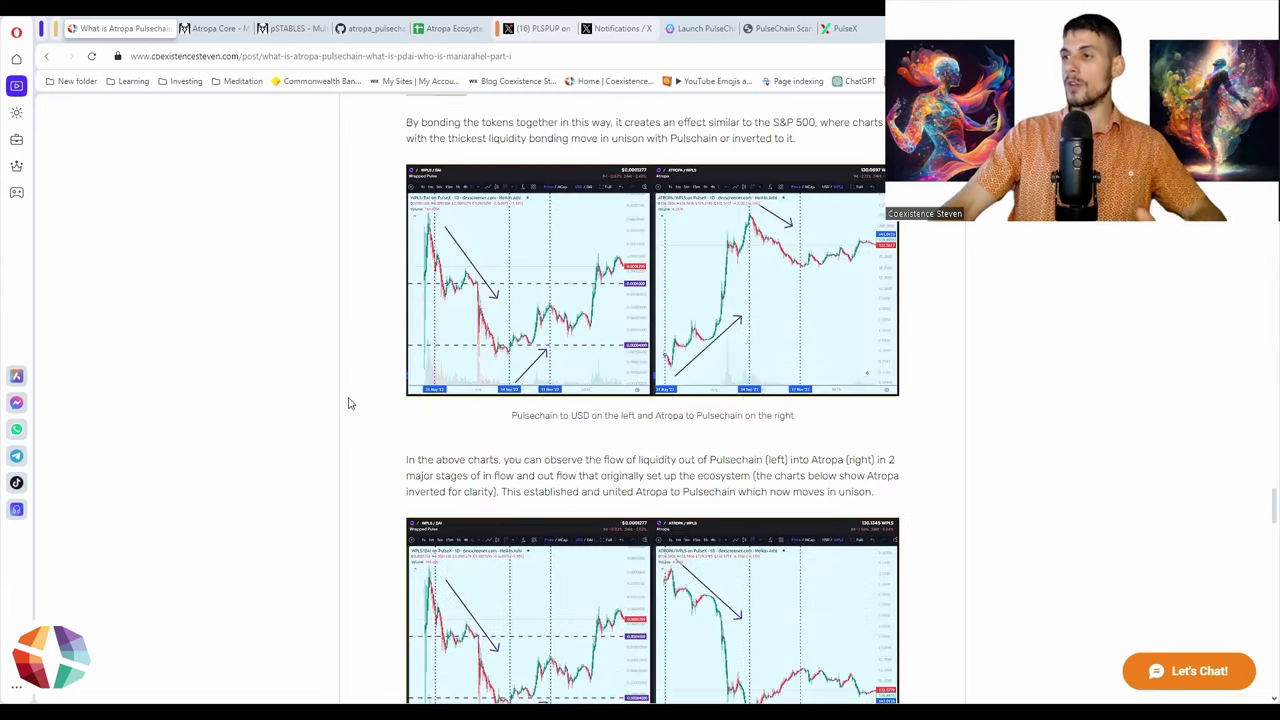
{"action": "scroll", "coordinate": [336, 475], "scroll_direction": "down", "scroll_amount": 13}
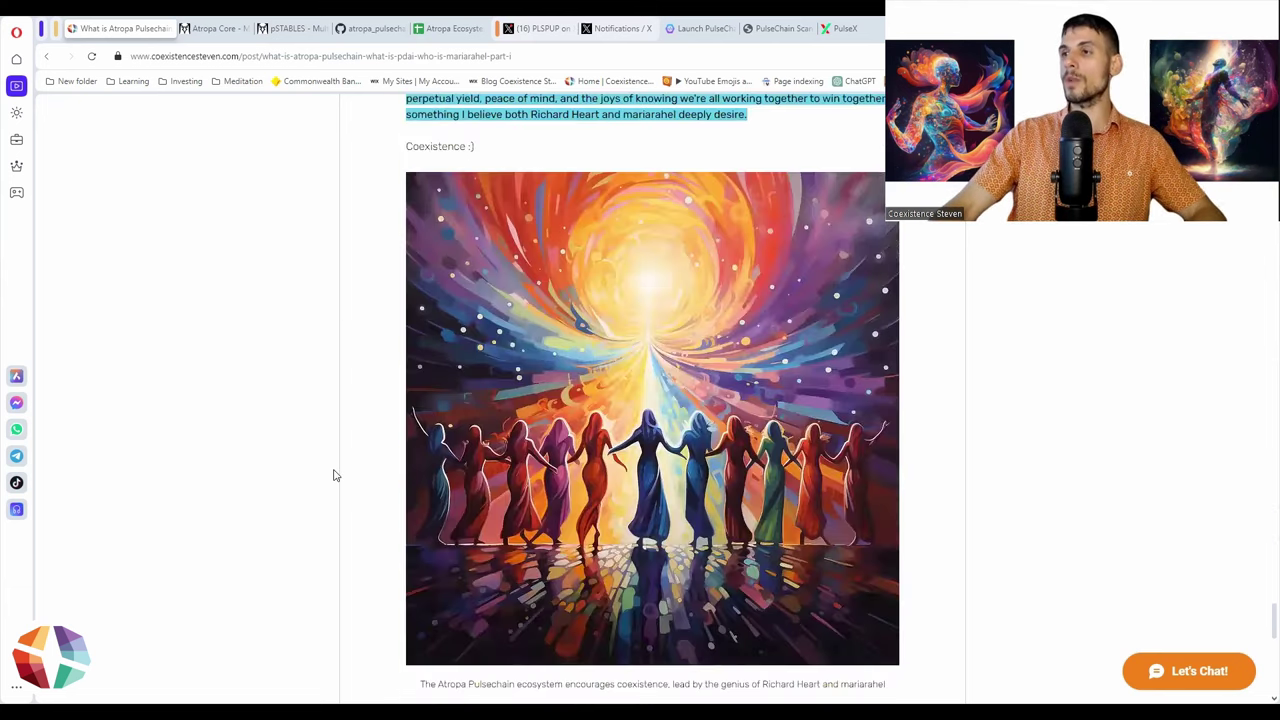
{"action": "scroll", "coordinate": [336, 475], "scroll_direction": "up", "scroll_amount": 11}
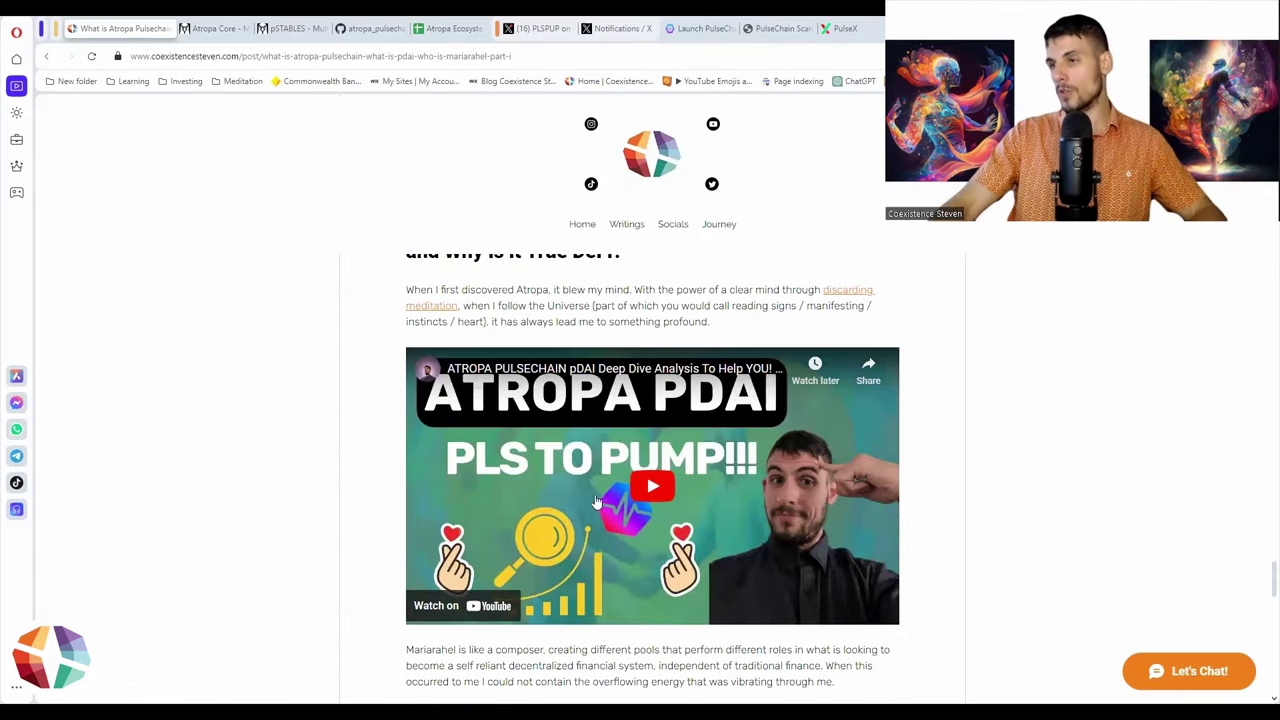
{"action": "scroll", "coordinate": [366, 437], "scroll_direction": "down", "scroll_amount": 3}
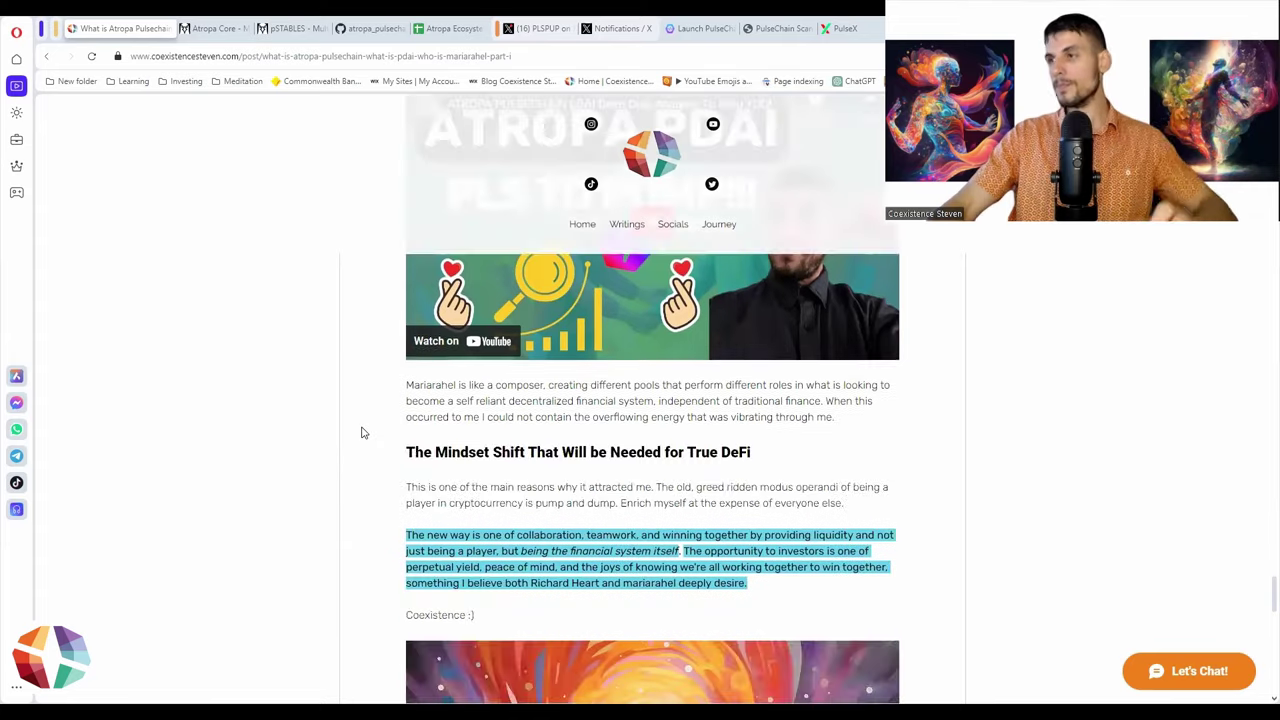
{"action": "scroll", "coordinate": [322, 430], "scroll_direction": "down", "scroll_amount": 12}
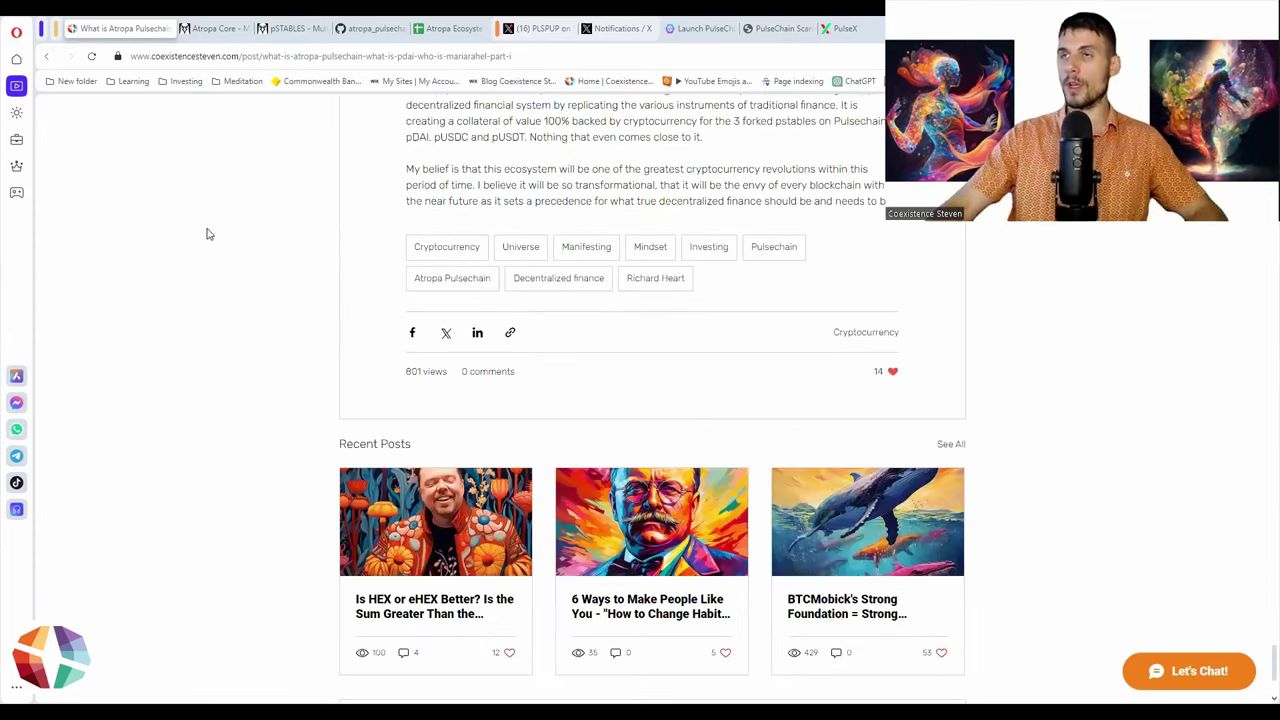
Step: Switch to the Atropa Core multicharts on DEX Screener and examine the three marked phases on the ATROPA / WPLS chart
{"action": "left_click", "coordinate": [205, 29]}
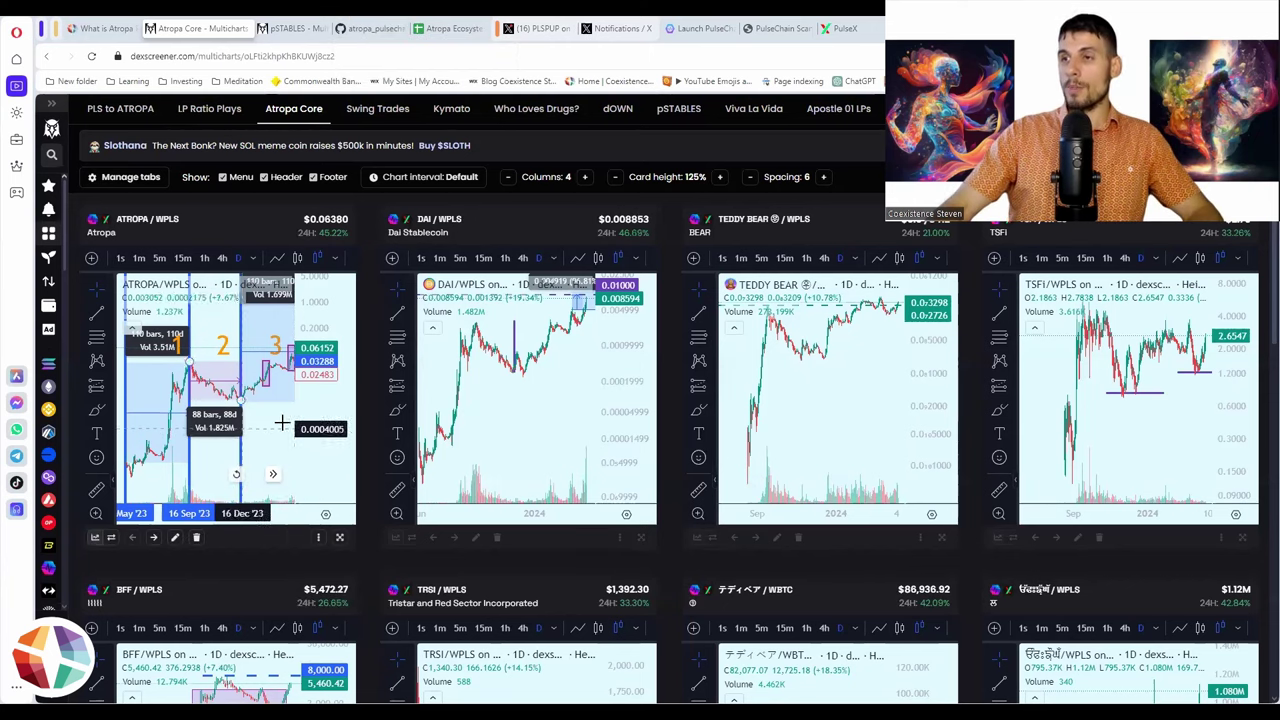
{"action": "scroll", "coordinate": [271, 429], "scroll_direction": "down", "scroll_amount": 1}
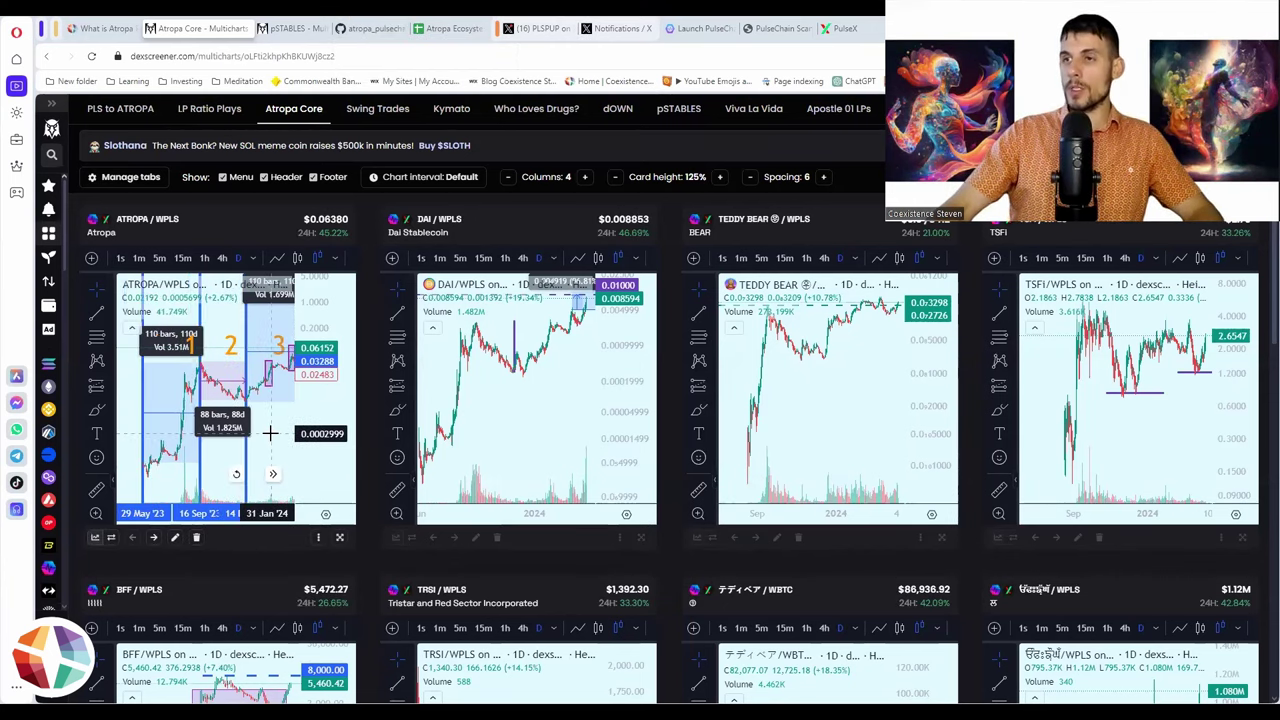
{"action": "scroll", "coordinate": [246, 431], "scroll_direction": "down", "scroll_amount": 1}
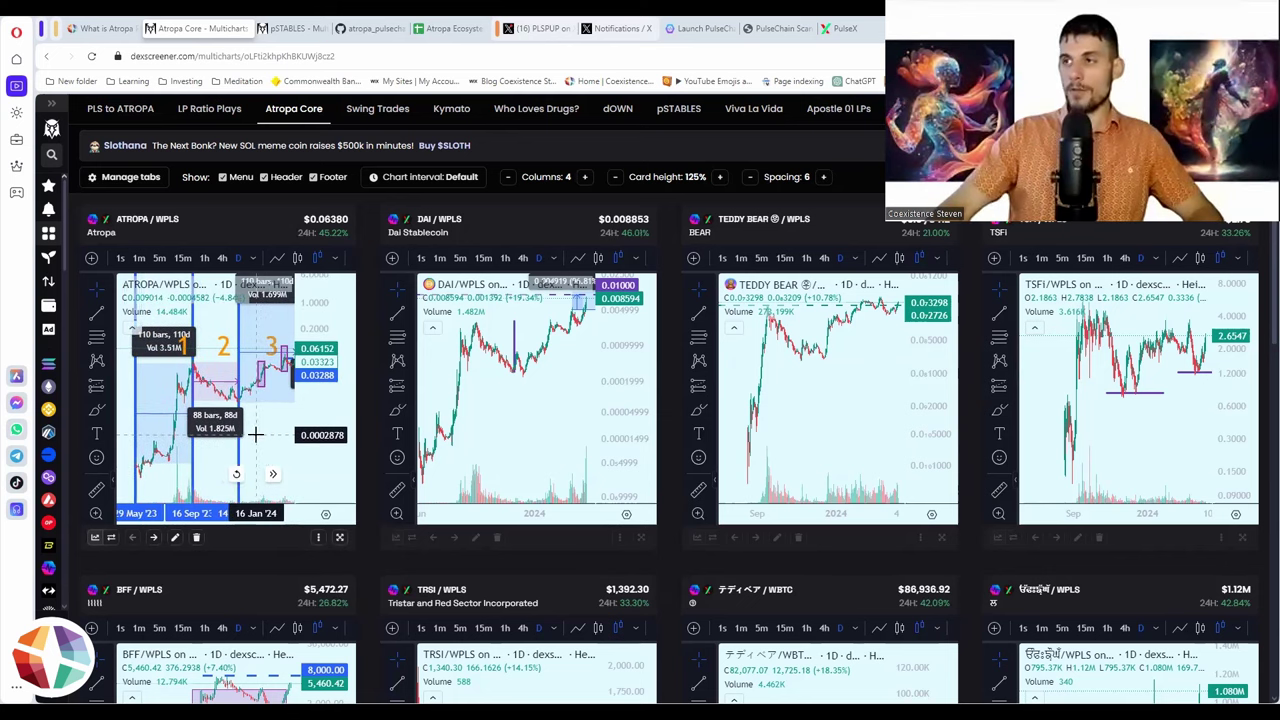
{"action": "scroll", "coordinate": [373, 390], "scroll_direction": "down", "scroll_amount": 2}
{"action": "scroll", "coordinate": [373, 390], "scroll_direction": "up", "scroll_amount": 2}
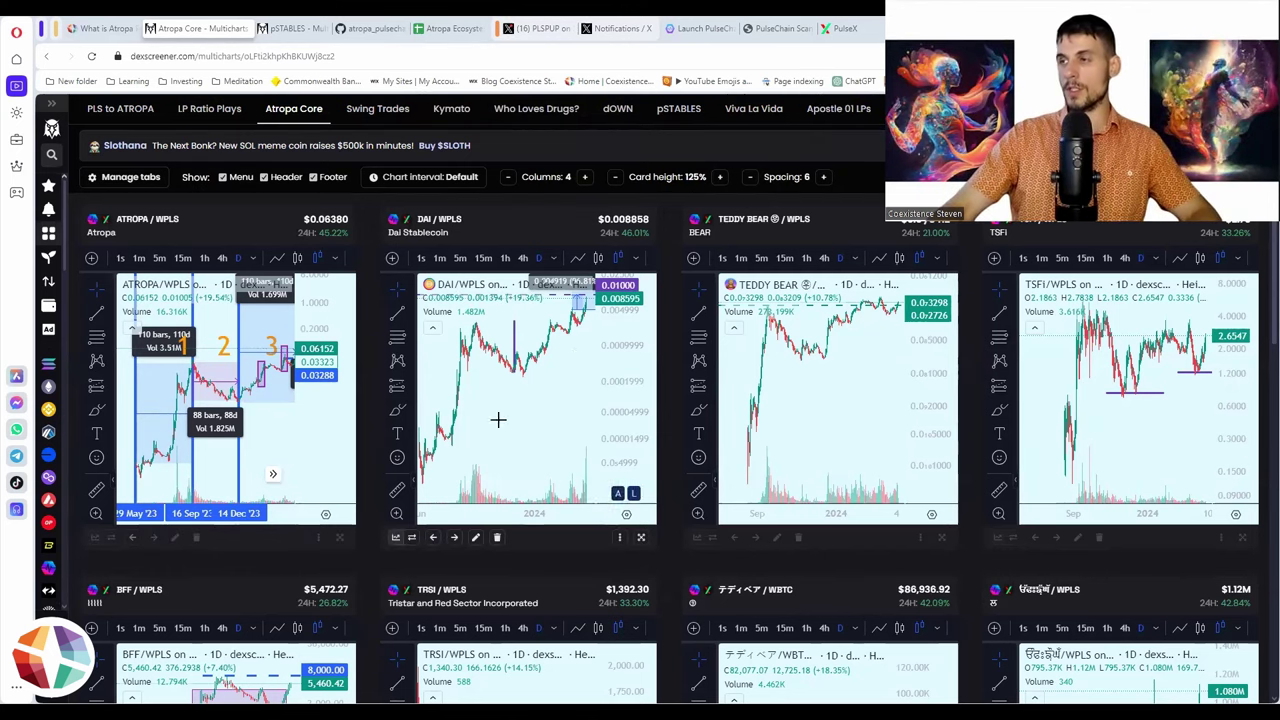
Step: Draw a horizontal trend line under the lows of the dip on the TEDDY BEAR / WPLS chart, starting about 12 Oct '23
{"action": "scroll", "coordinate": [846, 386], "scroll_direction": "up", "scroll_amount": 3}
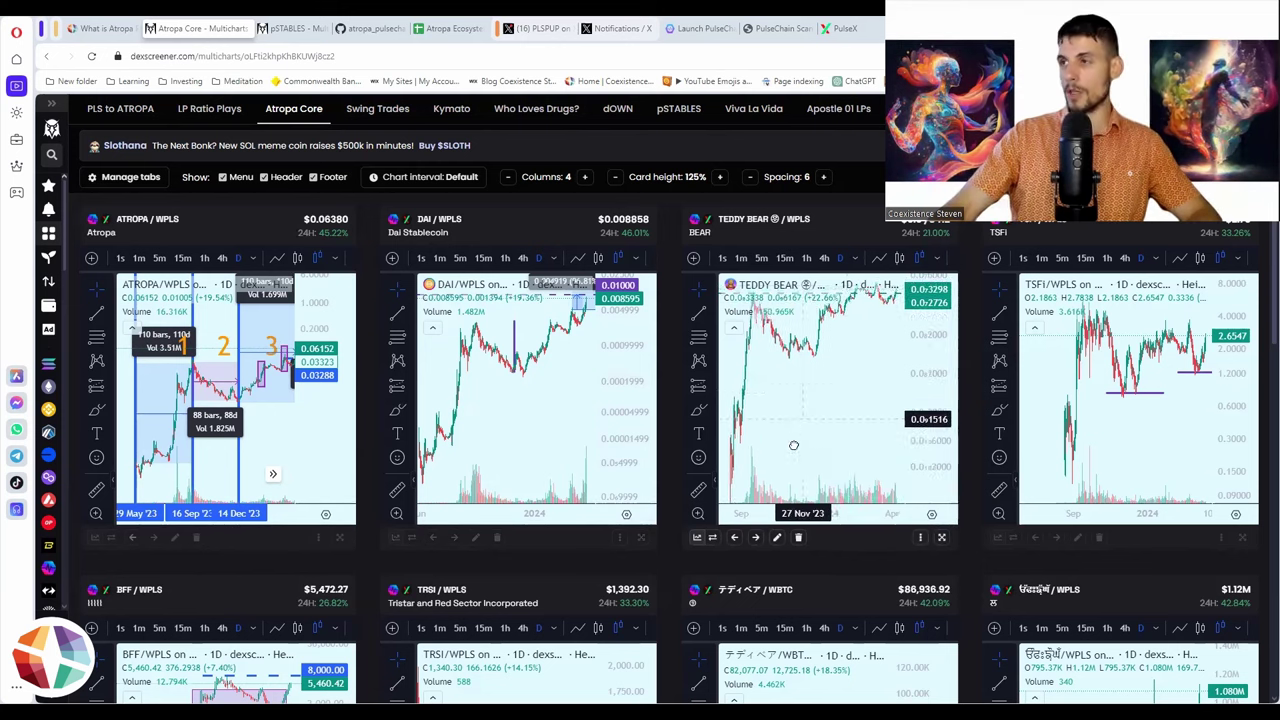
{"action": "left_click_drag", "start_coordinate": [922, 380], "coordinate": [922, 410]}
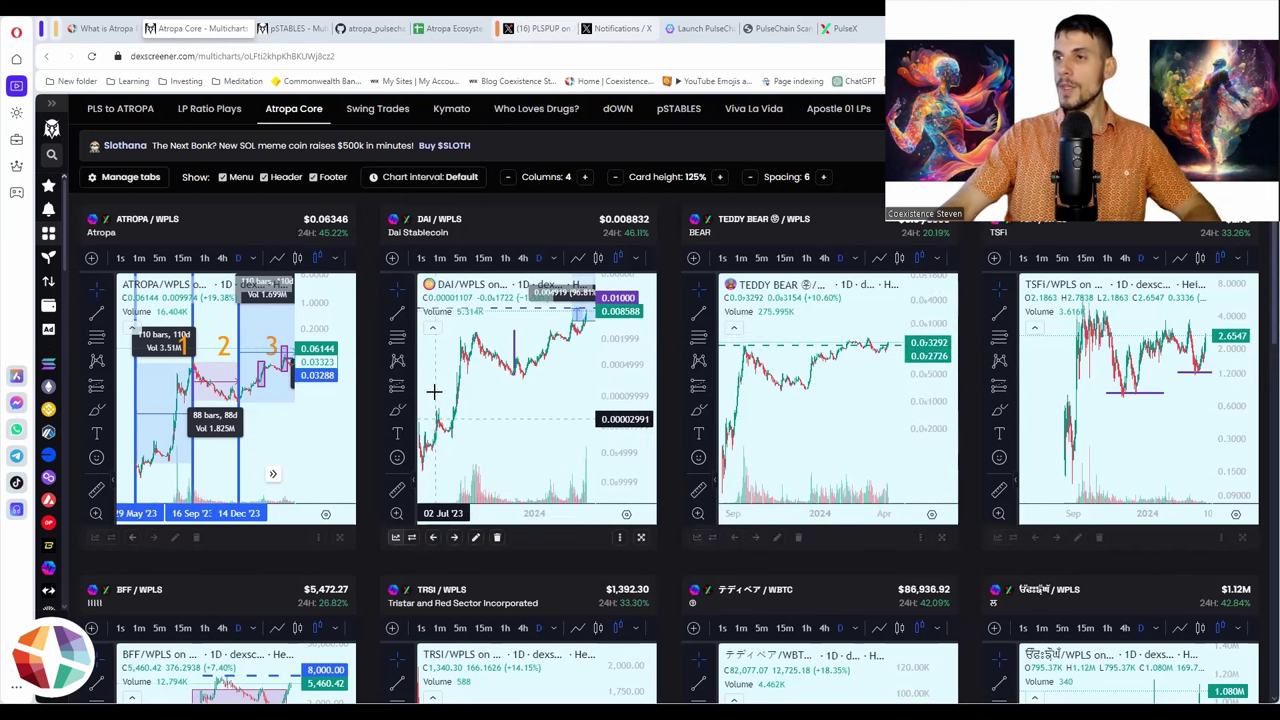
{"action": "left_click", "coordinate": [710, 316]}
{"action": "left_click", "coordinate": [734, 343]}
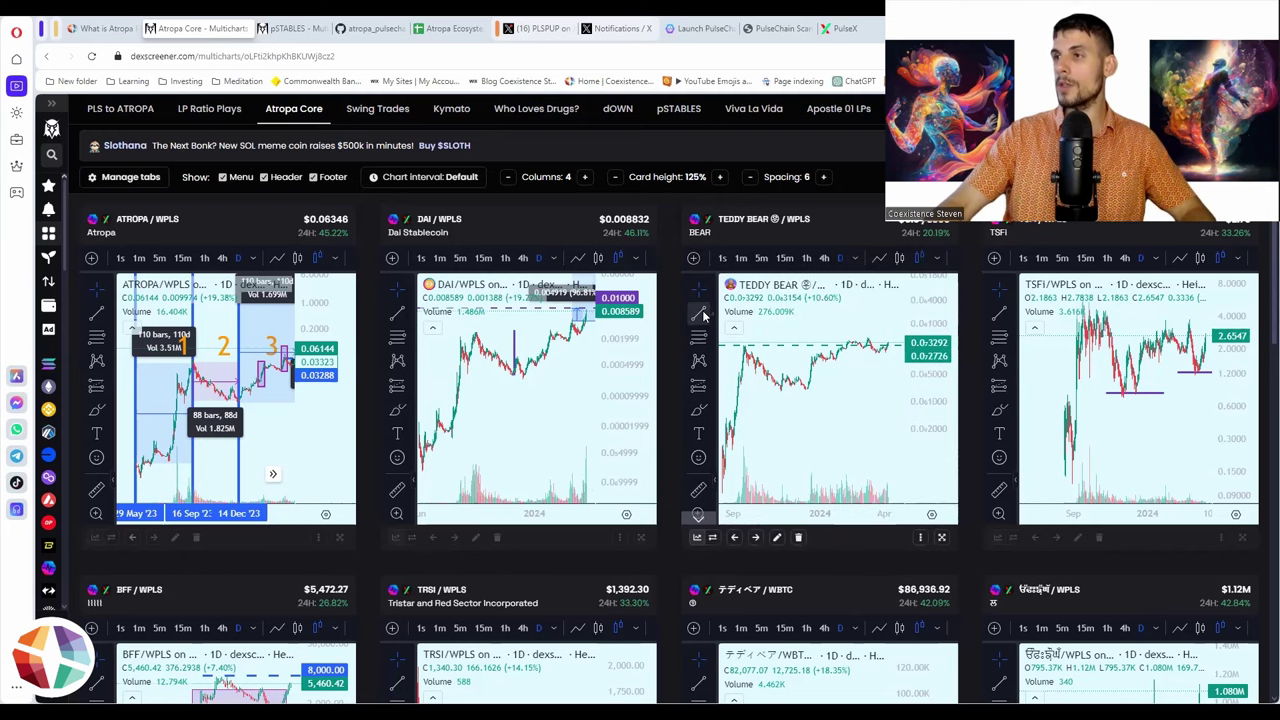
{"action": "left_click", "coordinate": [762, 387]}
{"action": "left_click", "coordinate": [841, 388]}
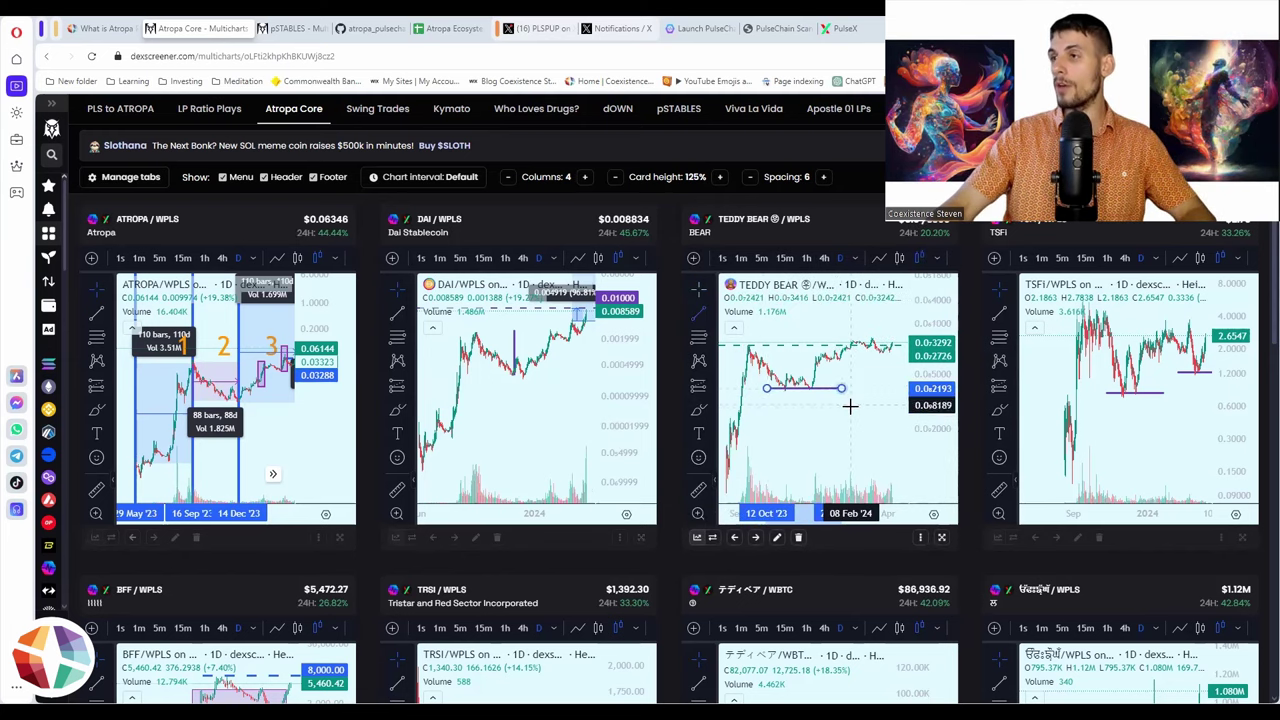
{"action": "left_click", "coordinate": [698, 289]}
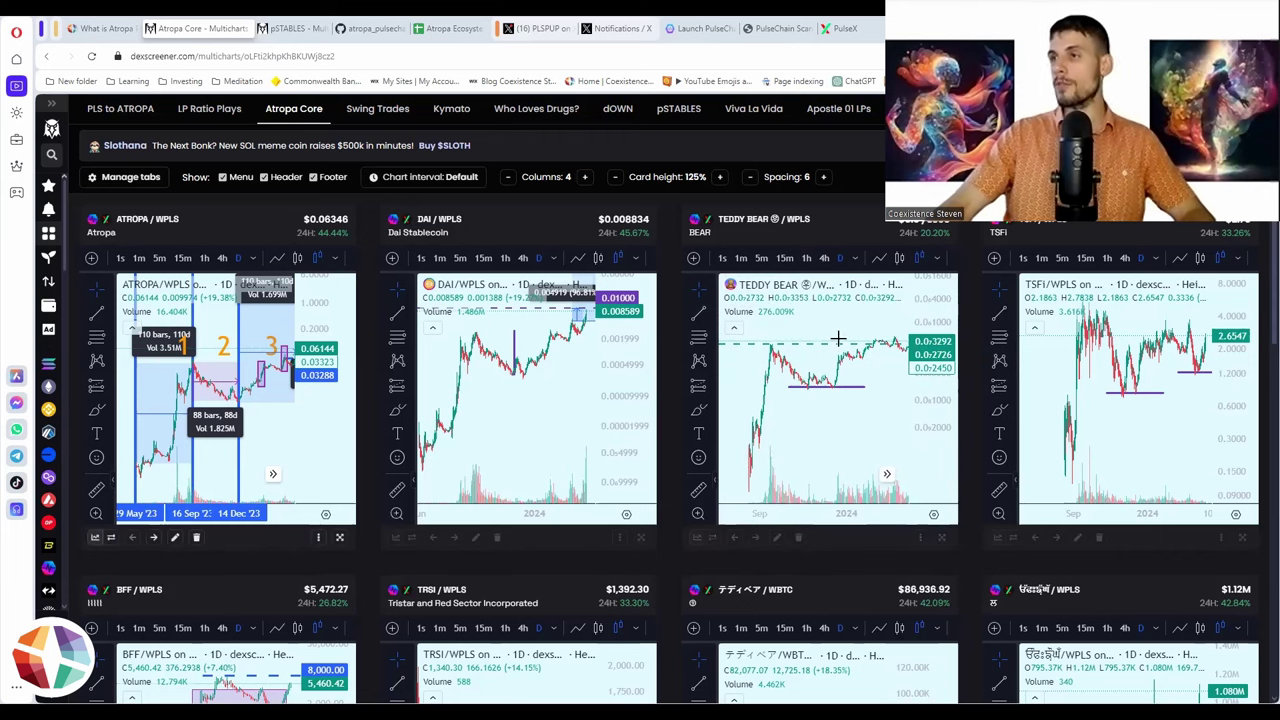
Step: Search DEX Screener for the token pair "POM ETH" and shorten the query to "POM"
{"action": "left_click", "coordinate": [51, 154]}
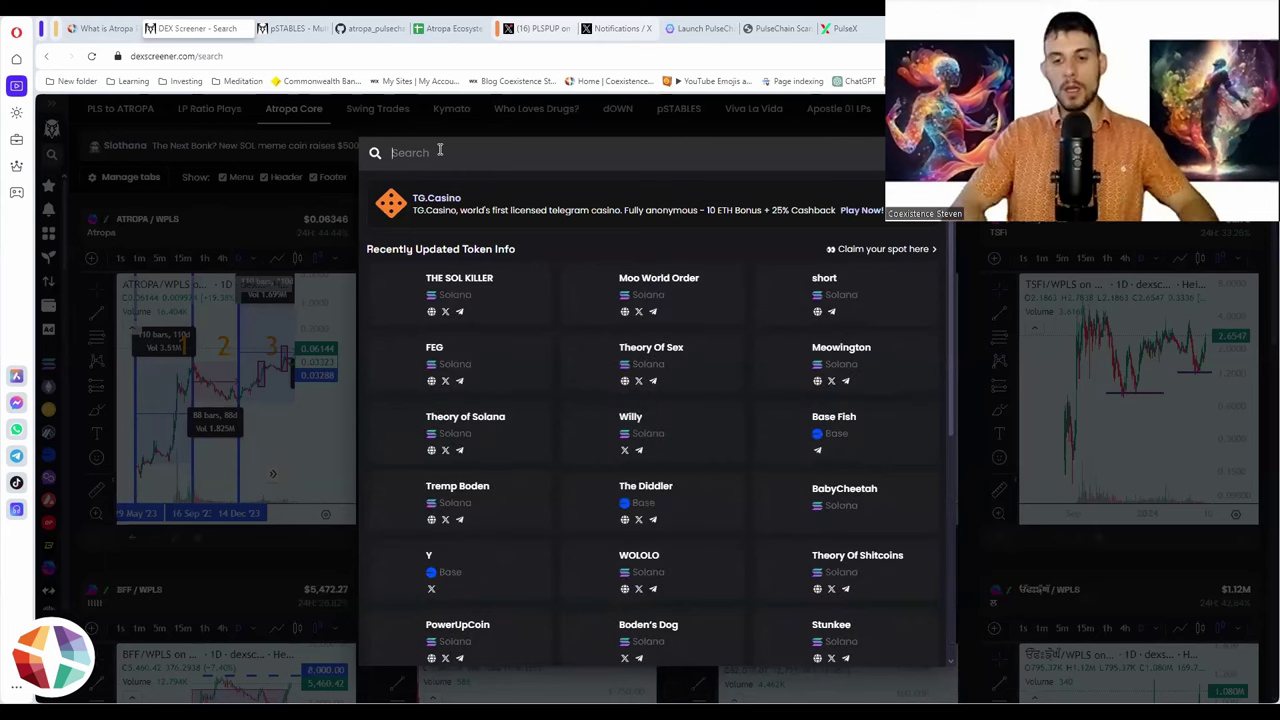
{"action": "type", "text": "POM ETH"}
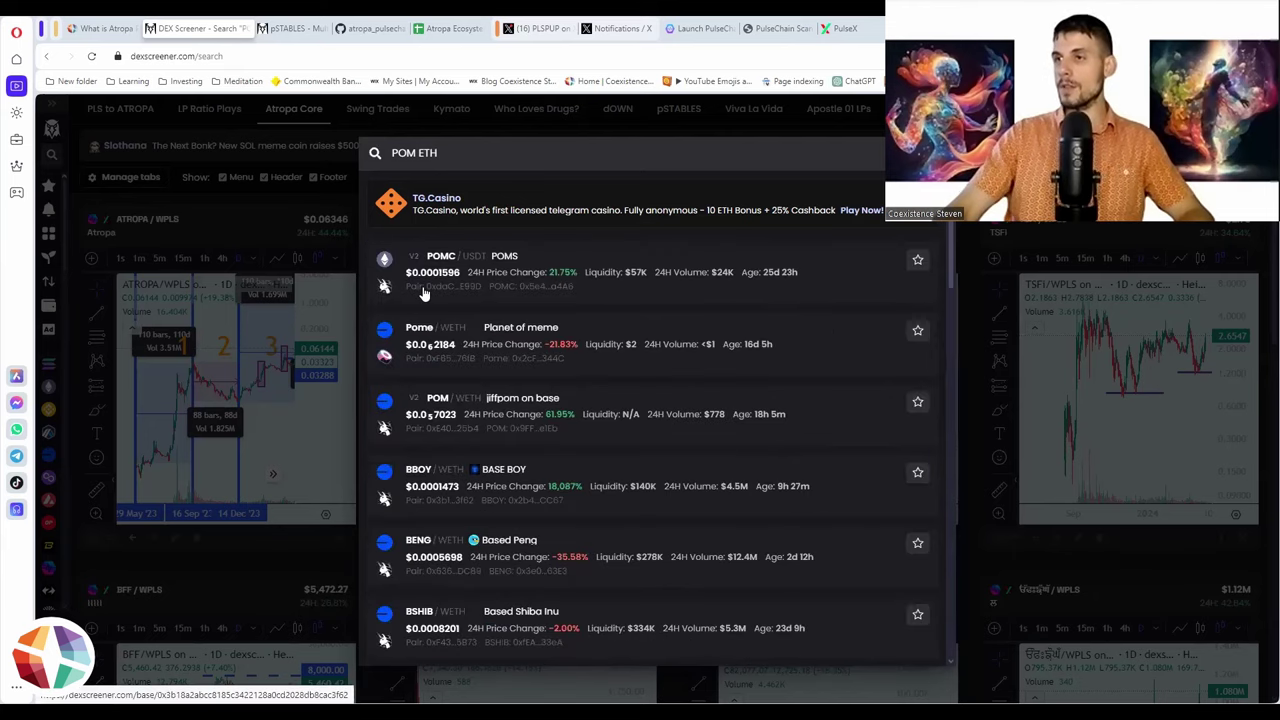
{"action": "scroll", "coordinate": [423, 292], "scroll_direction": "down", "scroll_amount": 5}
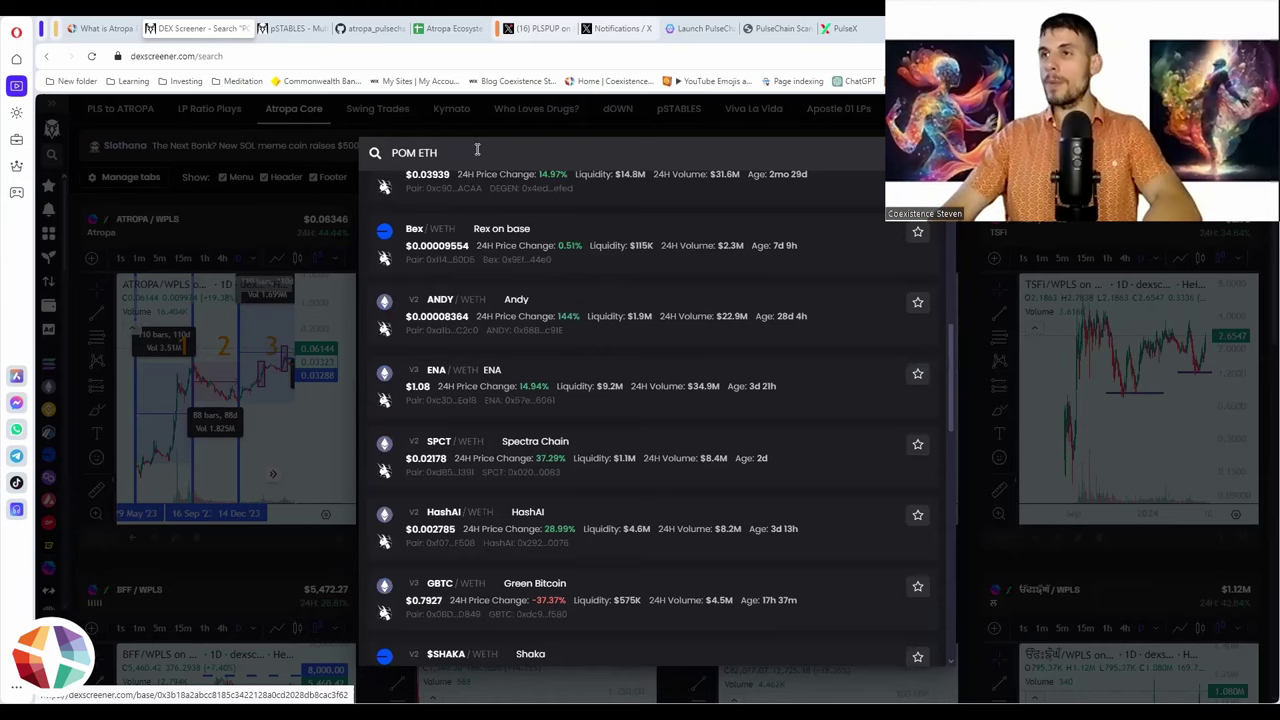
{"action": "key", "text": "BackSpace"}
{"action": "key", "text": "BackSpace"}
{"action": "key", "text": "BackSpace"}
{"action": "key", "text": "BackSpace"}
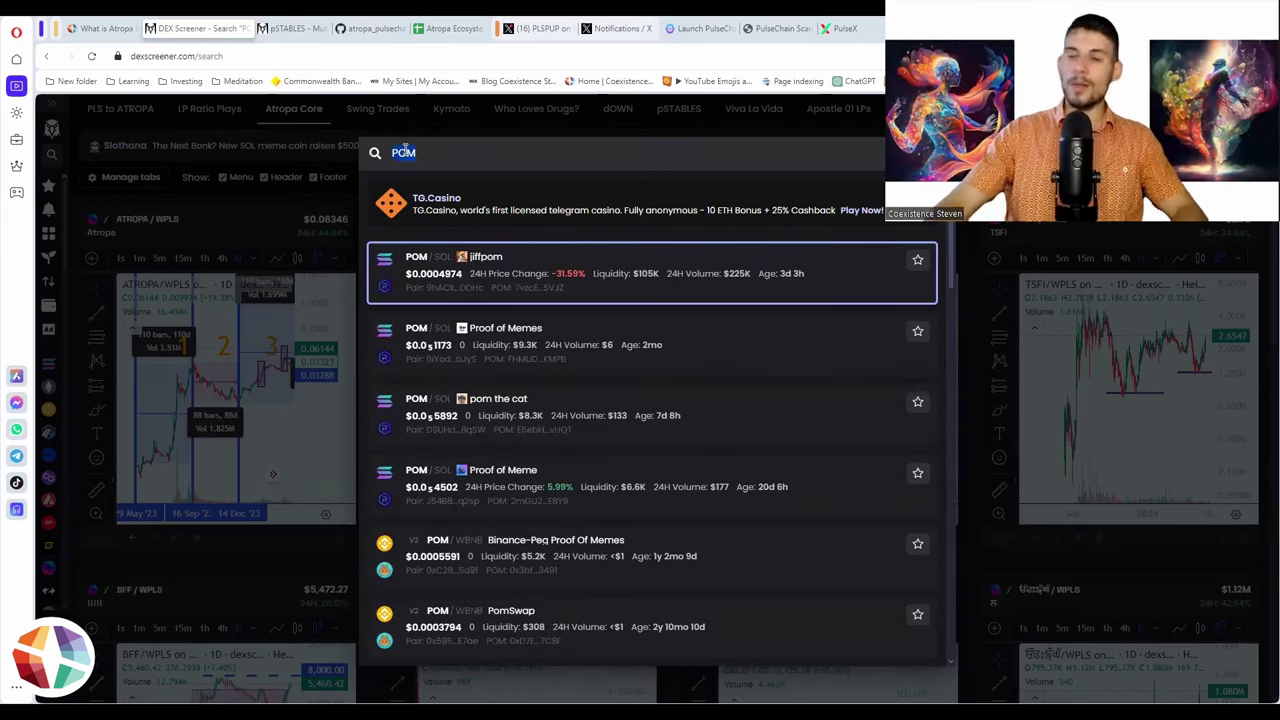
Step: Search DEX Screener for "pepe on mars"
{"action": "type", "text": "pepe"}
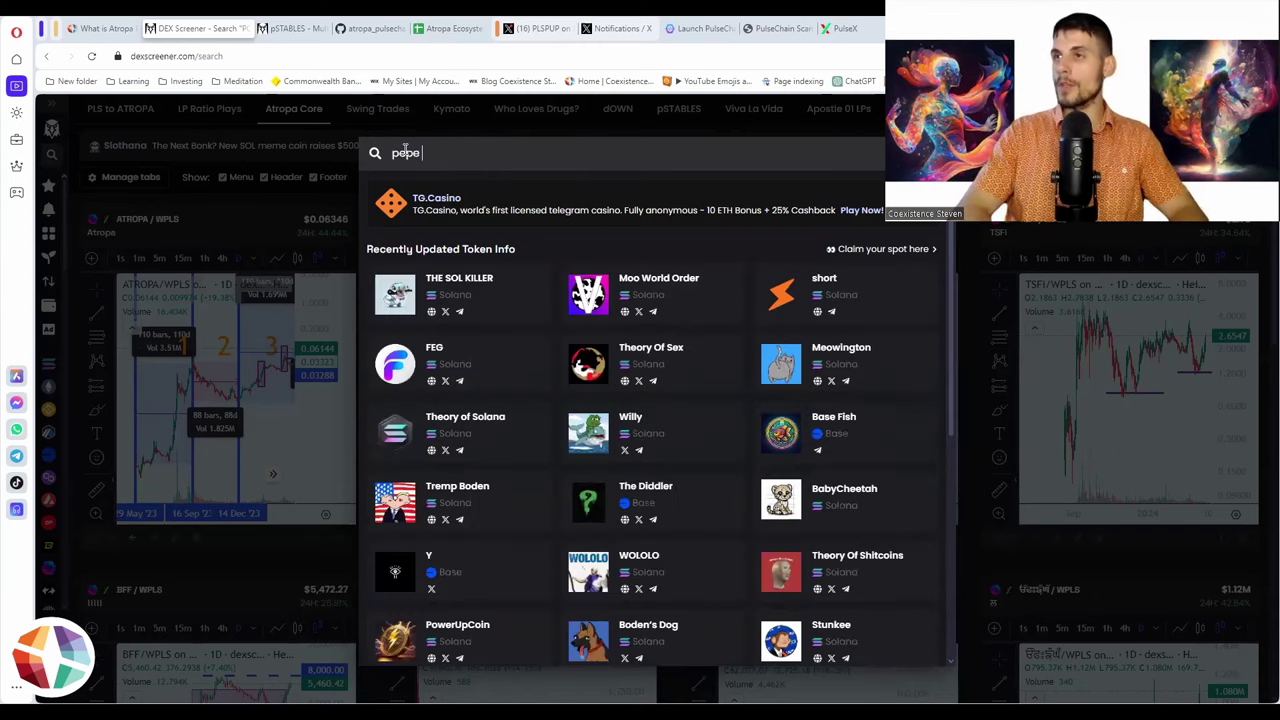
{"action": "type", "text": " of mars"}
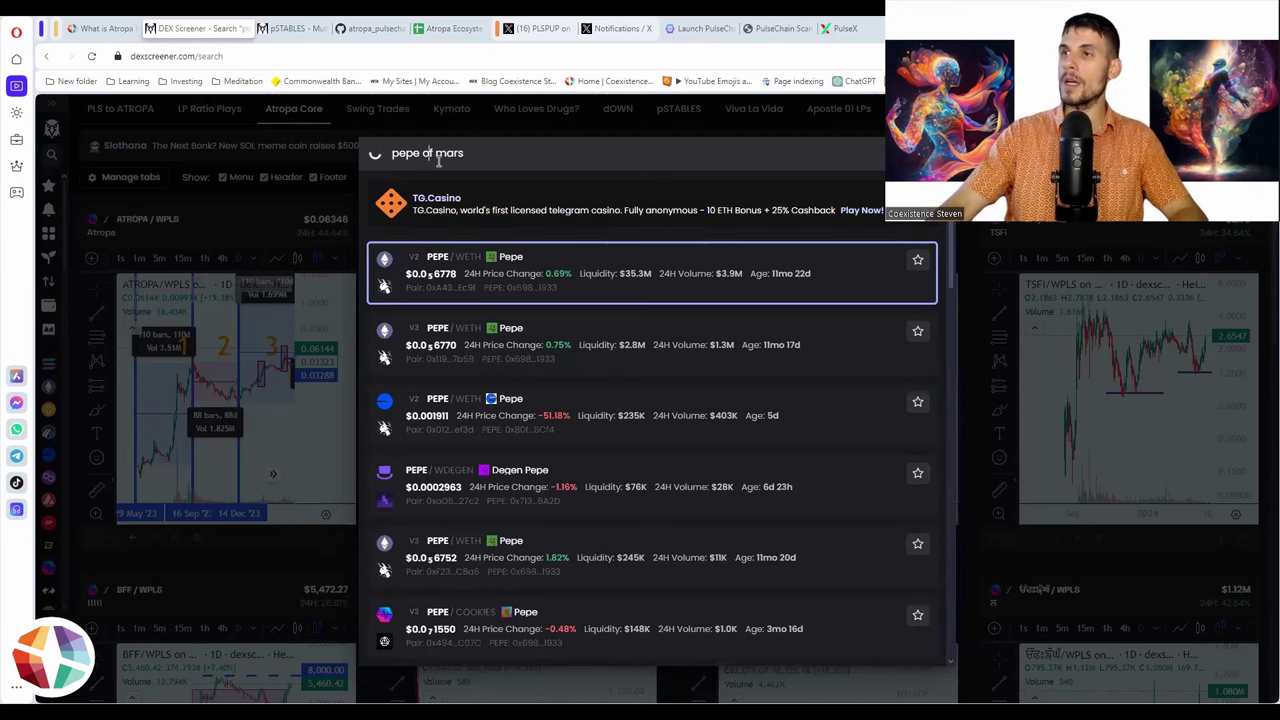
{"action": "left_click", "coordinate": [437, 156]}
{"action": "key", "text": "BackSpace"}
{"action": "type", "text": "n"}
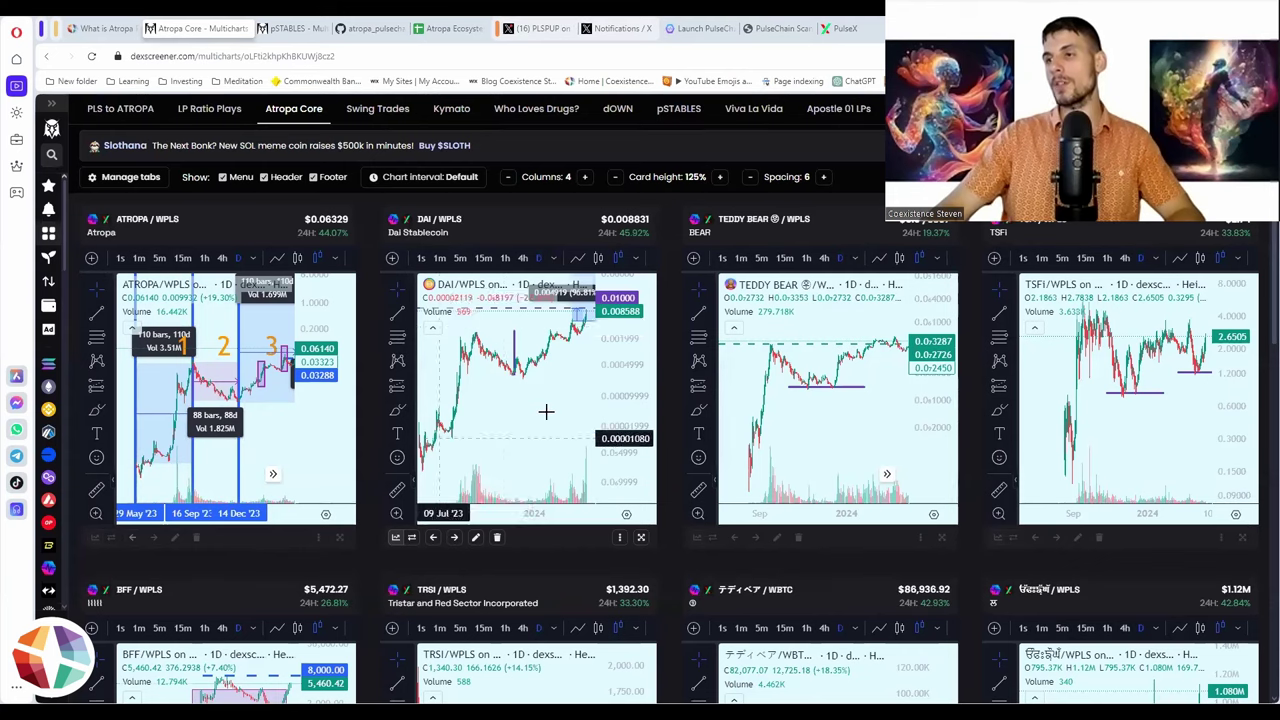
Step: Undo the last drawing on the DAI / WPLS chart, brush a rising and falling wave over its price curve, and delete it
{"action": "key", "text": "ctrl+z"}
{"action": "mouse_move", "coordinate": [535, 405]}
{"action": "left_mouse_down"}
{"action": "mouse_move", "coordinate": [543, 412]}
{"action": "mouse_move", "coordinate": [577, 371]}
{"action": "mouse_move", "coordinate": [592, 379]}
{"action": "left_mouse_up"}
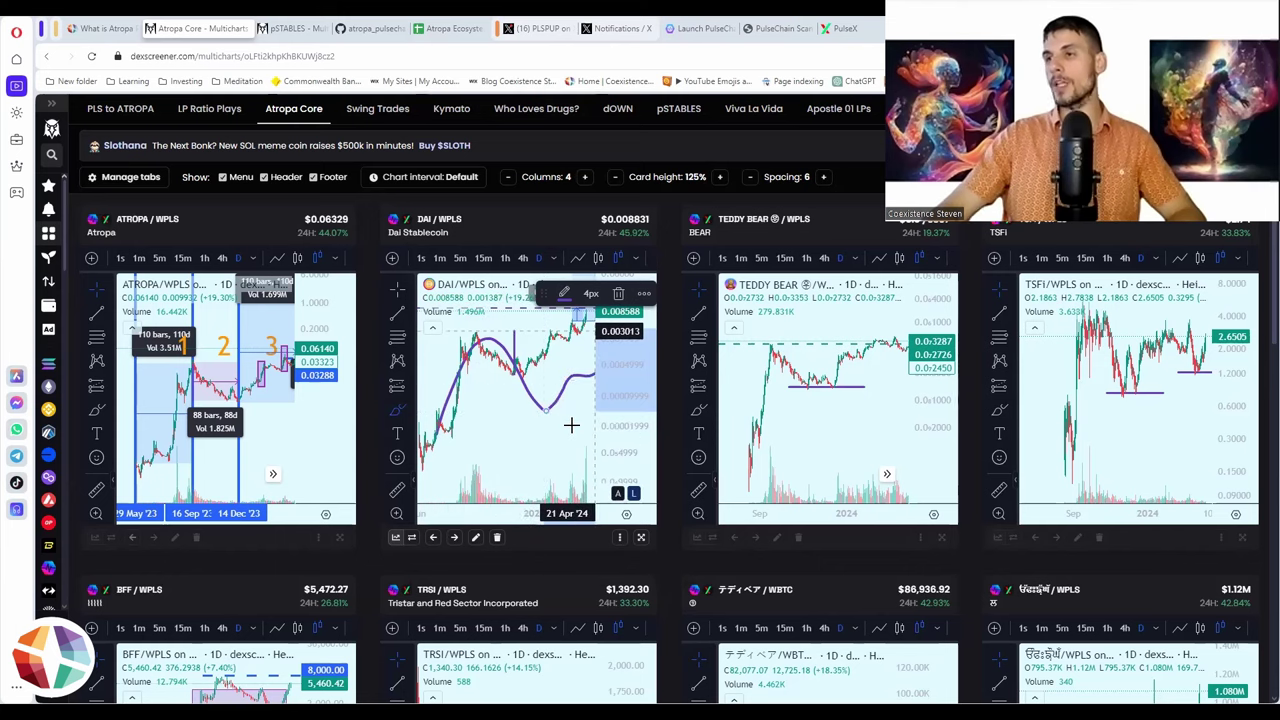
{"action": "key", "text": "Delete"}
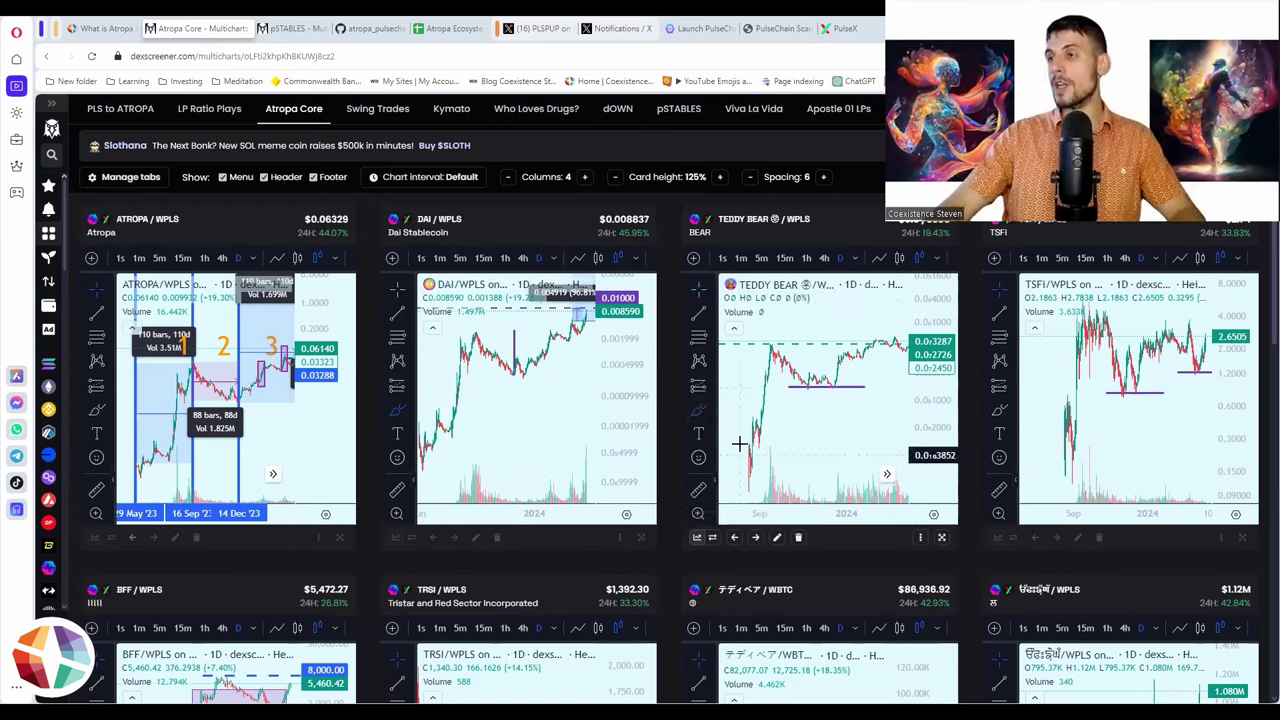
Step: Try brushing an arch over the first rise and fall on the TEDDY BEAR / WPLS chart, and delete it
{"action": "left_click_drag", "start_coordinate": [737, 466], "coordinate": [760, 345]}
{"action": "left_click", "coordinate": [820, 425]}
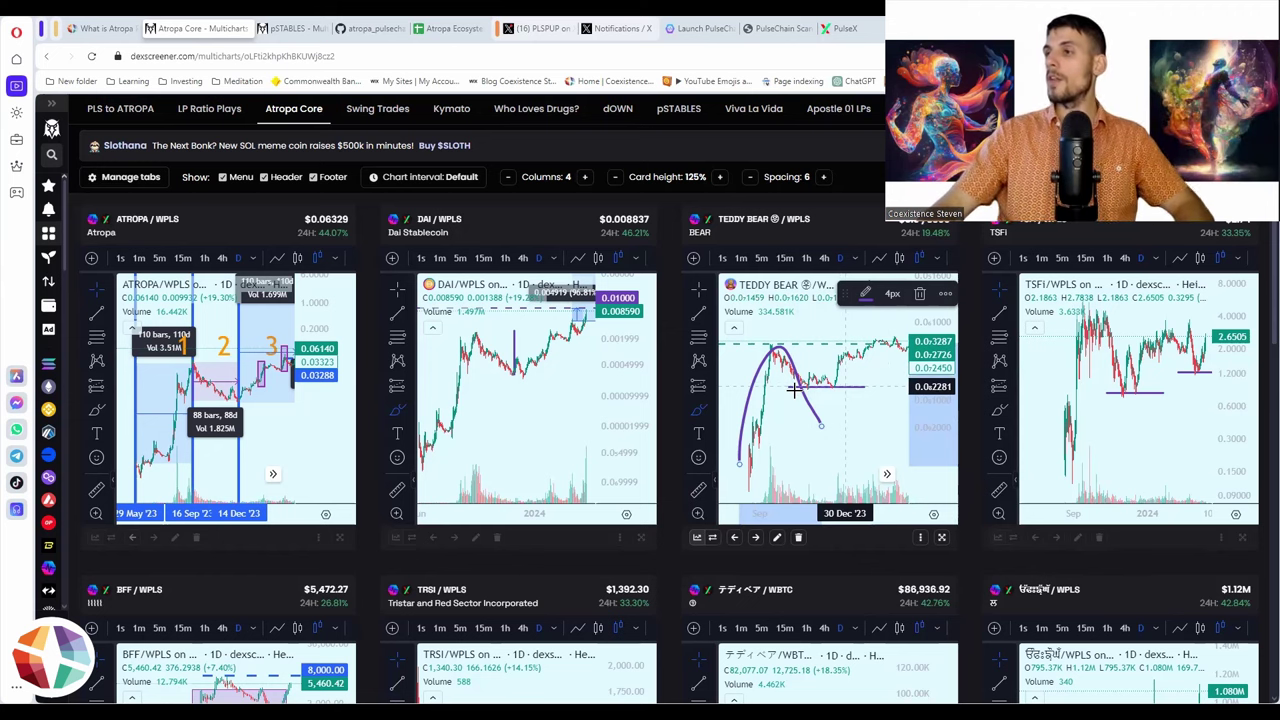
{"action": "key", "text": "Delete"}
Step: Brush a curve over the TEDDY BEAR / WPLS rise and dip, plus a rising stroke along the recovery
{"action": "mouse_move", "coordinate": [730, 458]}
{"action": "left_mouse_down"}
{"action": "mouse_move", "coordinate": [737, 410]}
{"action": "mouse_move", "coordinate": [778, 348]}
{"action": "mouse_move", "coordinate": [805, 384]}
{"action": "left_mouse_up"}
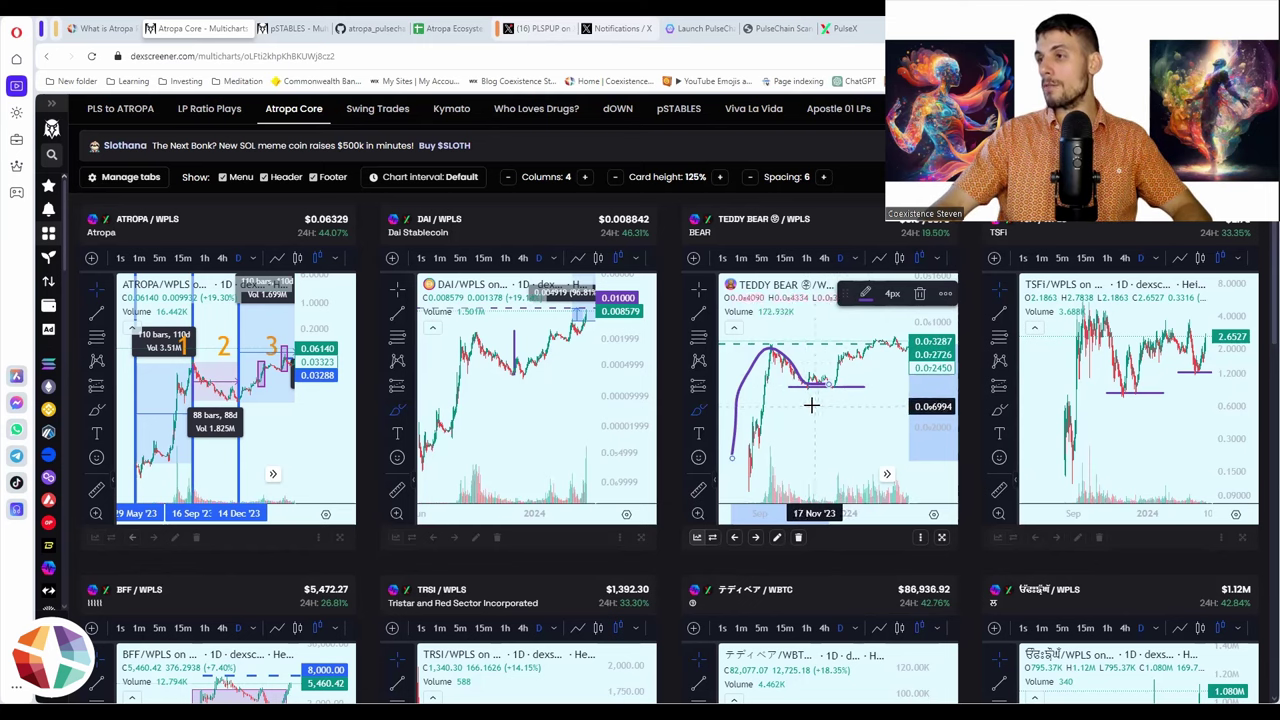
{"action": "left_click_drag", "start_coordinate": [812, 403], "coordinate": [868, 337]}
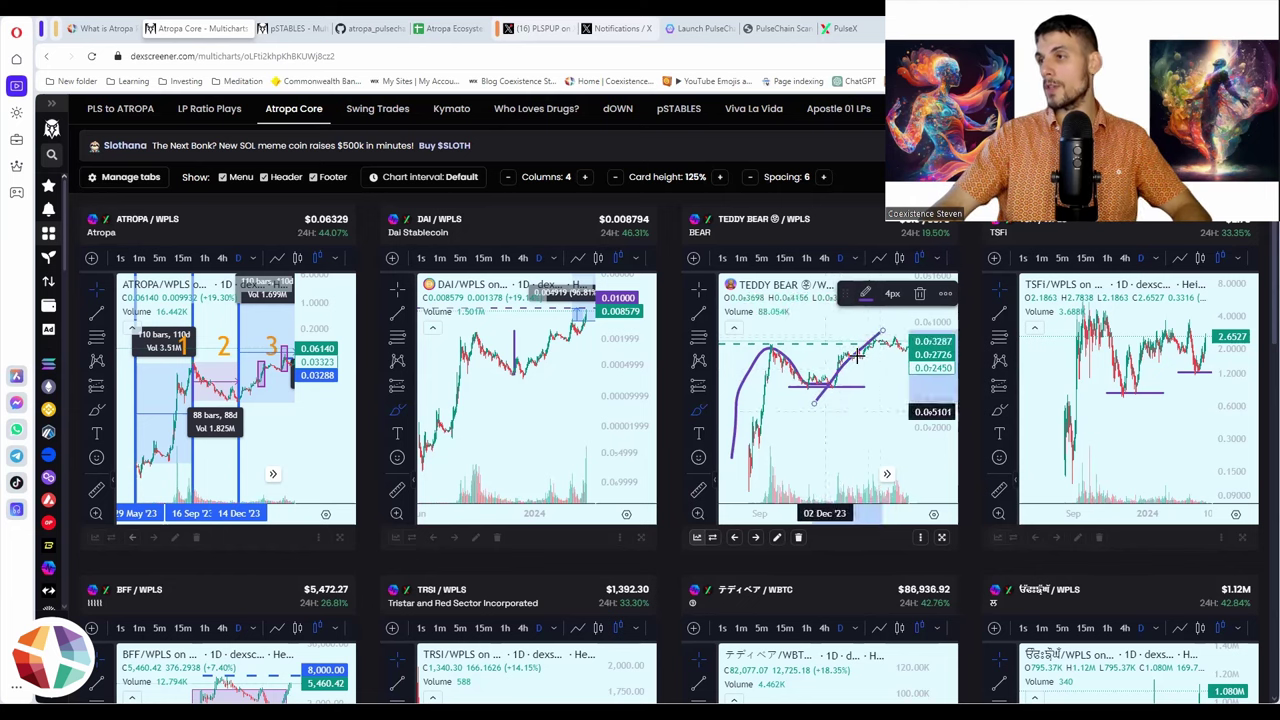
Step: Brush more rising strokes across the TEDDY BEAR / WPLS recovery and a climbing wave projecting beyond the latest price
{"action": "left_click_drag", "start_coordinate": [796, 403], "coordinate": [840, 358]}
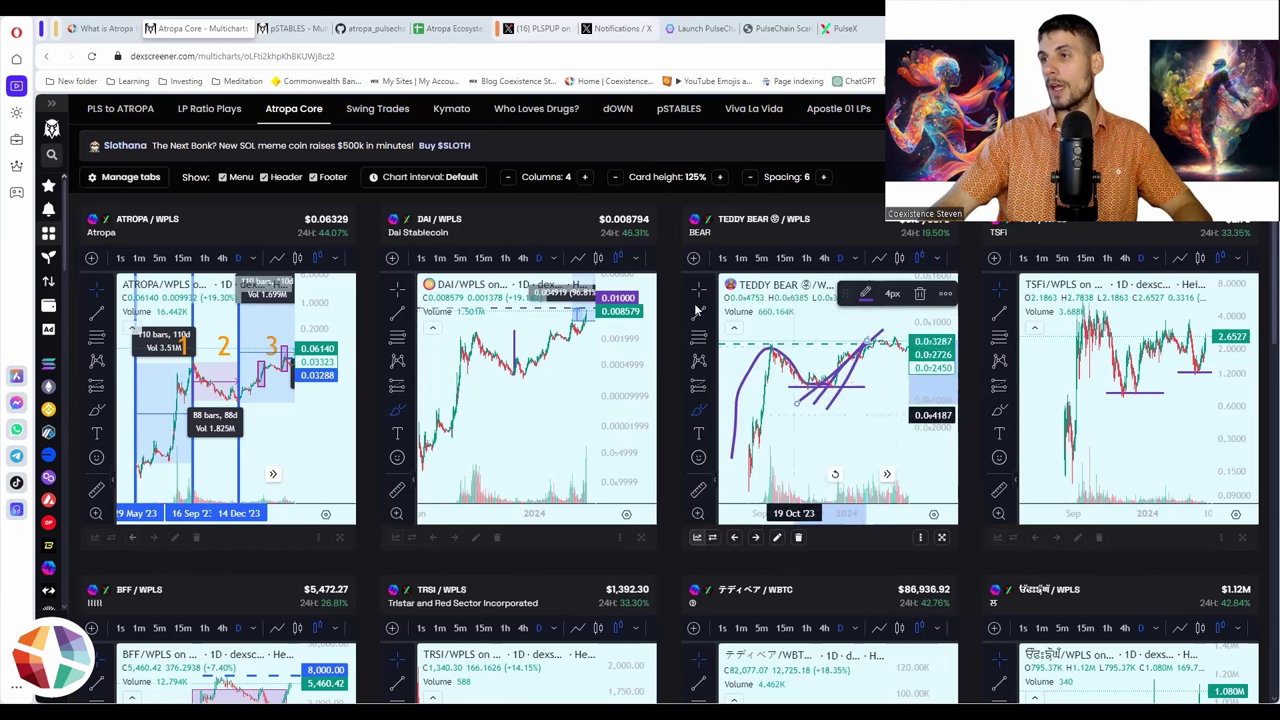
{"action": "left_click_drag", "start_coordinate": [930, 385], "coordinate": [928, 325]}
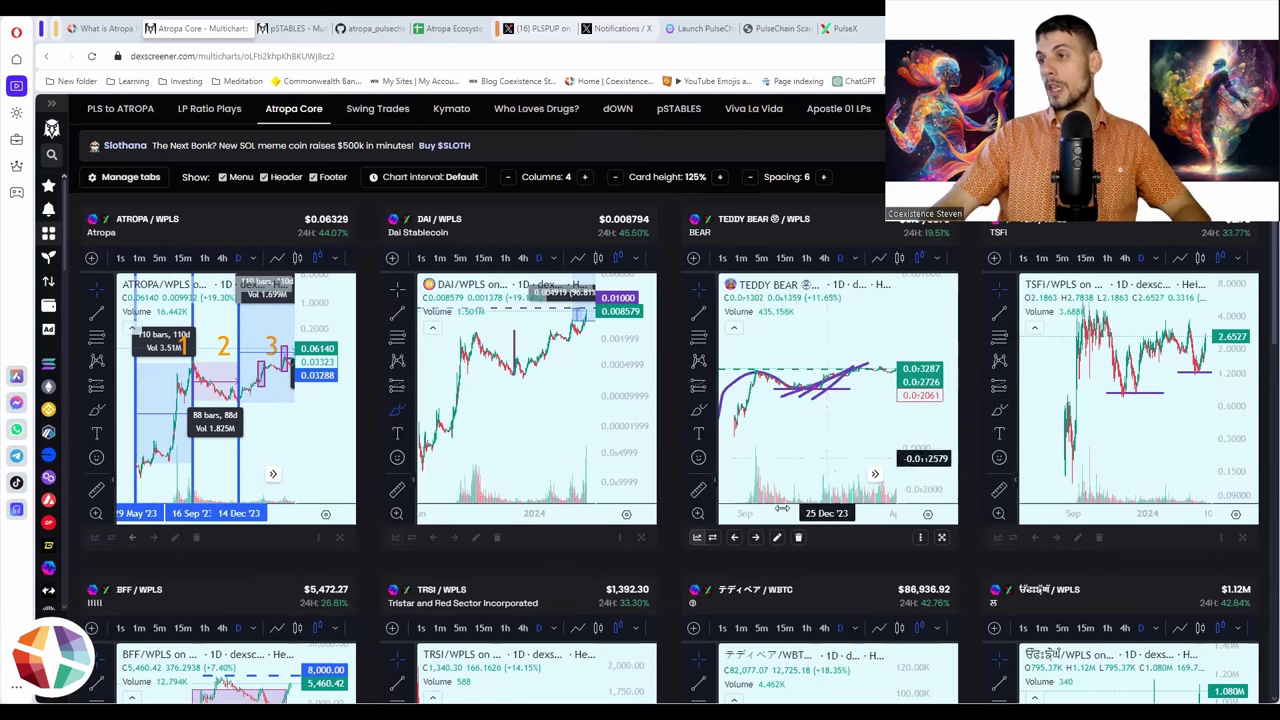
{"action": "left_click_drag", "start_coordinate": [852, 434], "coordinate": [828, 460]}
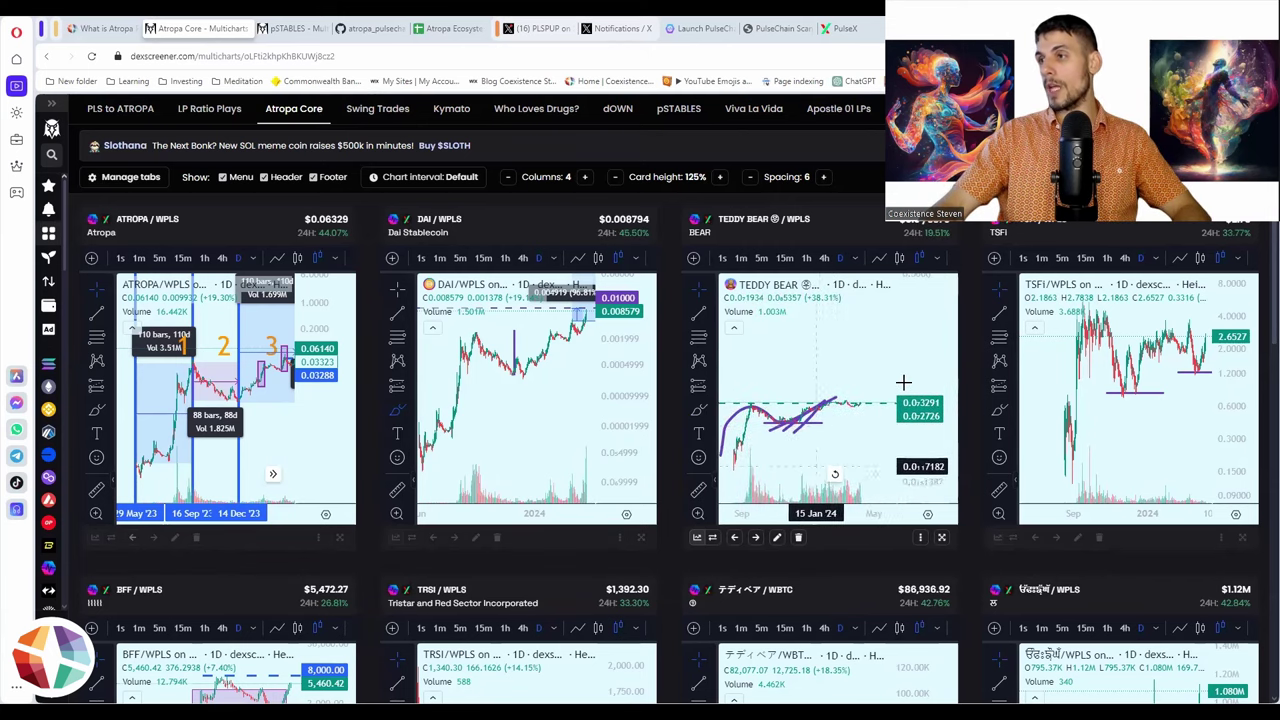
{"action": "scroll", "coordinate": [878, 511], "scroll_direction": "up", "scroll_amount": 3}
{"action": "scroll", "coordinate": [878, 511], "scroll_direction": "down", "scroll_amount": 4}
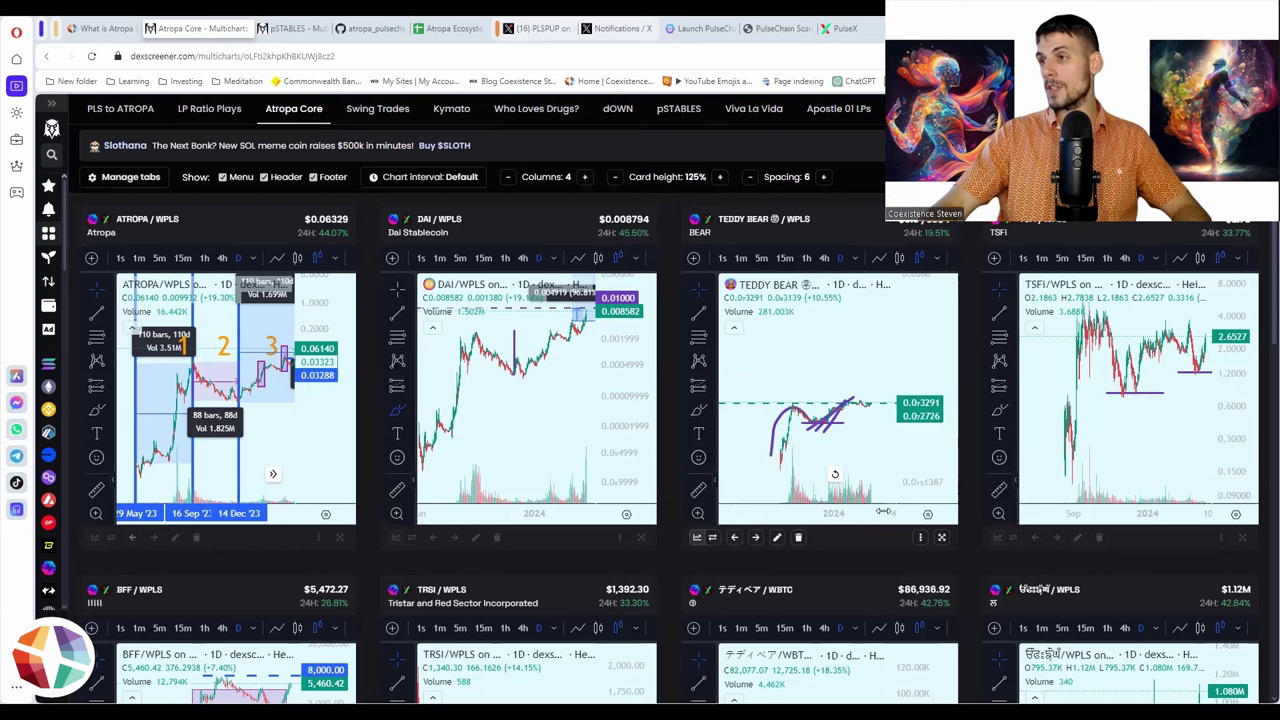
{"action": "left_click", "coordinate": [712, 414]}
{"action": "left_click", "coordinate": [716, 346]}
{"action": "mouse_move", "coordinate": [757, 429]}
{"action": "left_mouse_down"}
{"action": "mouse_move", "coordinate": [794, 409]}
{"action": "mouse_move", "coordinate": [874, 406]}
{"action": "mouse_move", "coordinate": [906, 338]}
{"action": "left_mouse_up"}
{"action": "left_click_drag", "start_coordinate": [810, 357], "coordinate": [768, 367]}
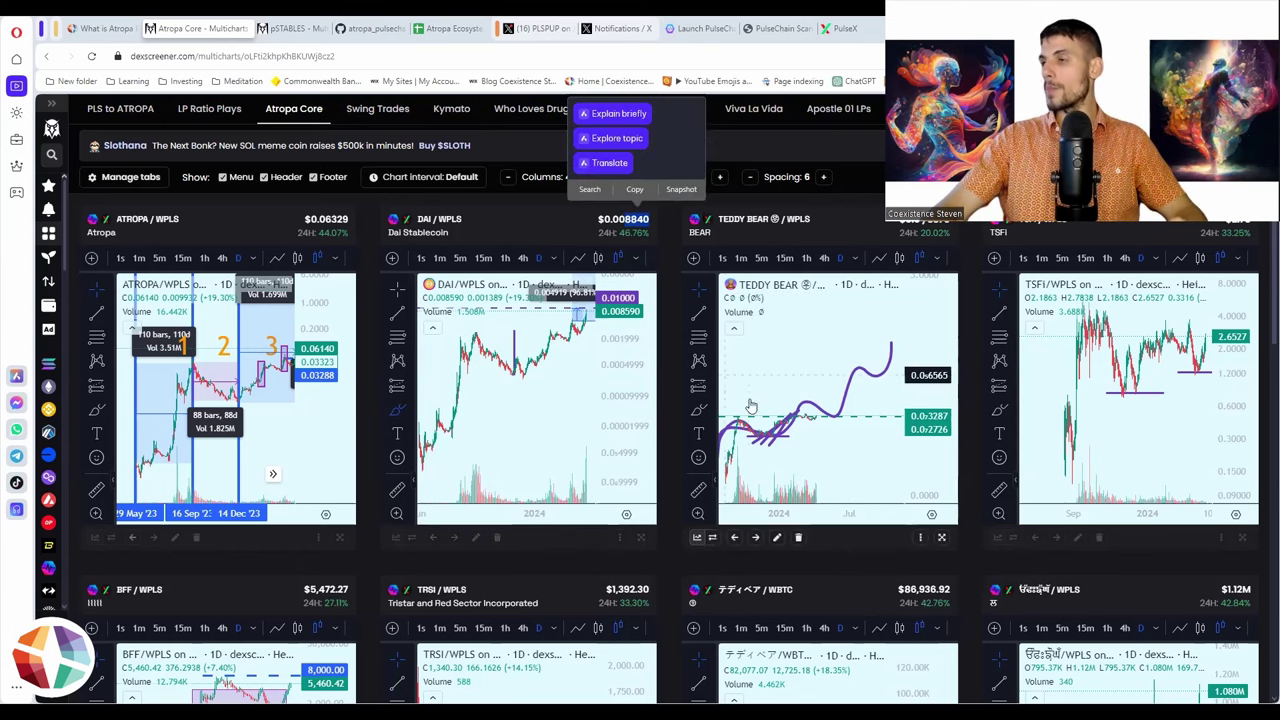
{"action": "left_click", "coordinate": [610, 245]}
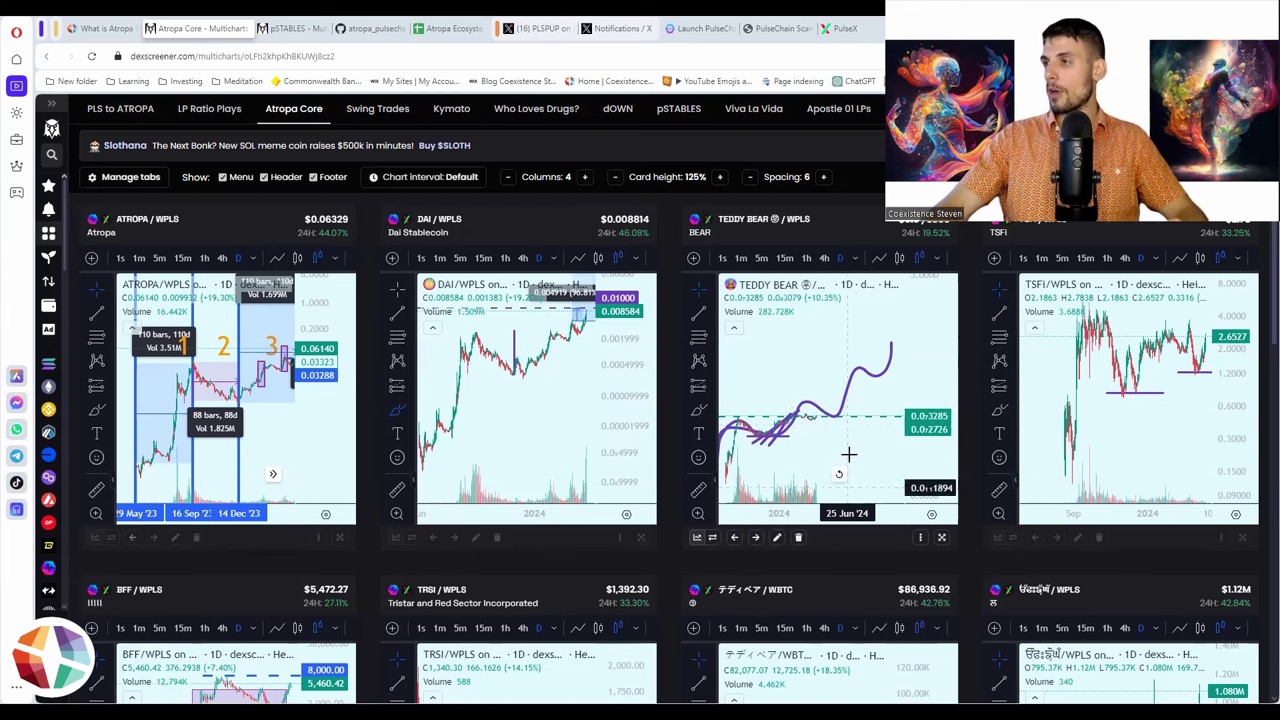
Step: Look over the Atropa Core token charts in the upper rows, down to the BFF / WPLS chart
{"action": "scroll", "coordinate": [1018, 388], "scroll_direction": "down", "scroll_amount": 1}
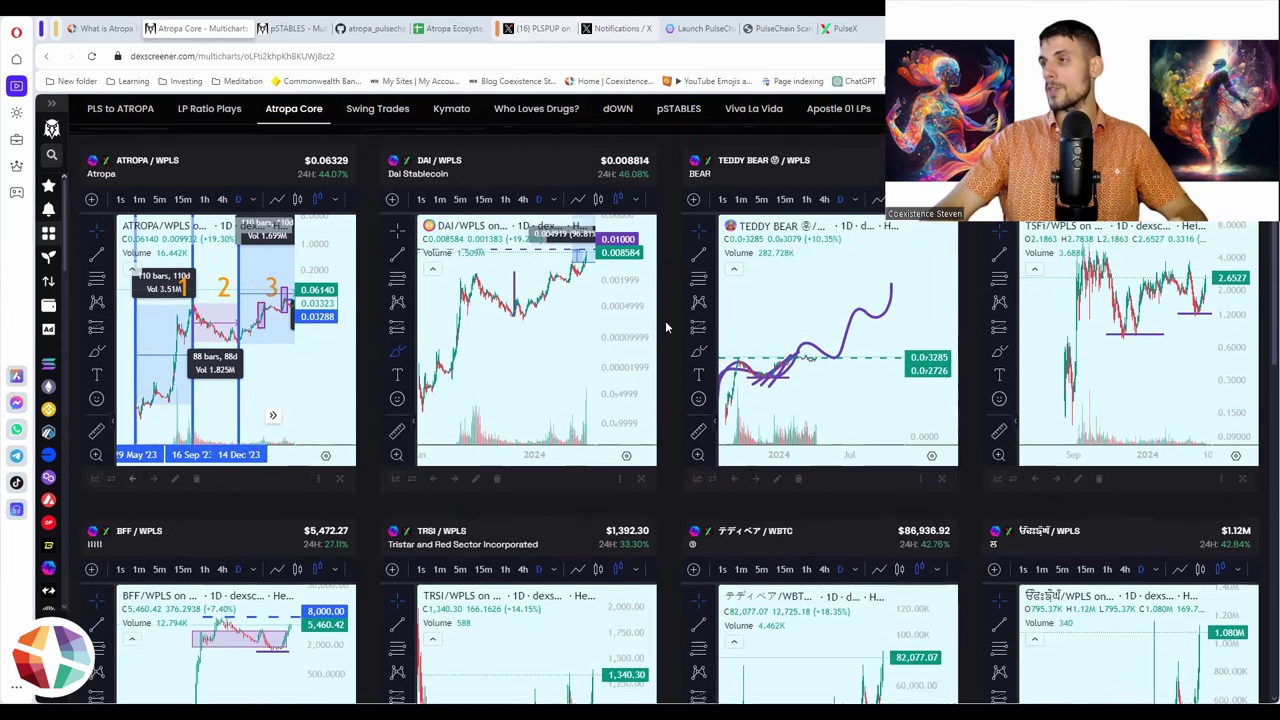
{"action": "scroll", "coordinate": [970, 458], "scroll_direction": "up", "scroll_amount": 1}
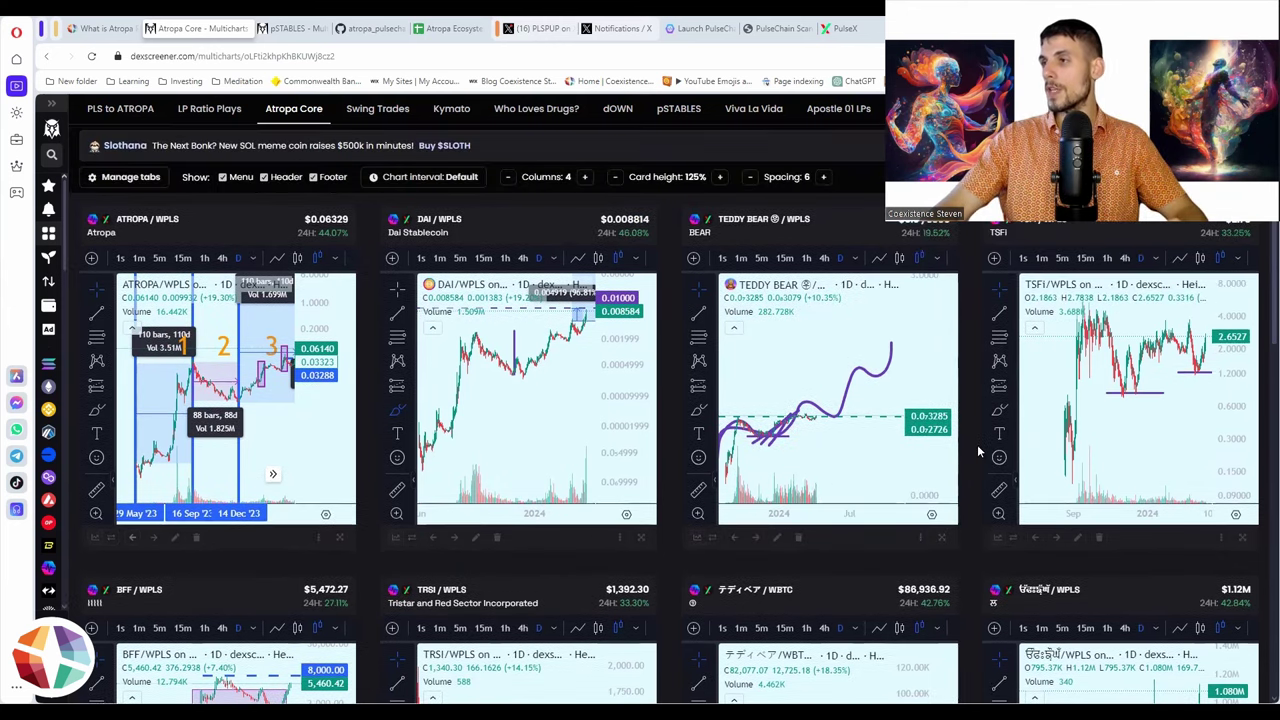
{"action": "scroll", "coordinate": [977, 444], "scroll_direction": "down", "scroll_amount": 2}
{"action": "scroll", "coordinate": [978, 452], "scroll_direction": "down", "scroll_amount": 5}
{"action": "scroll", "coordinate": [980, 449], "scroll_direction": "up", "scroll_amount": 4}
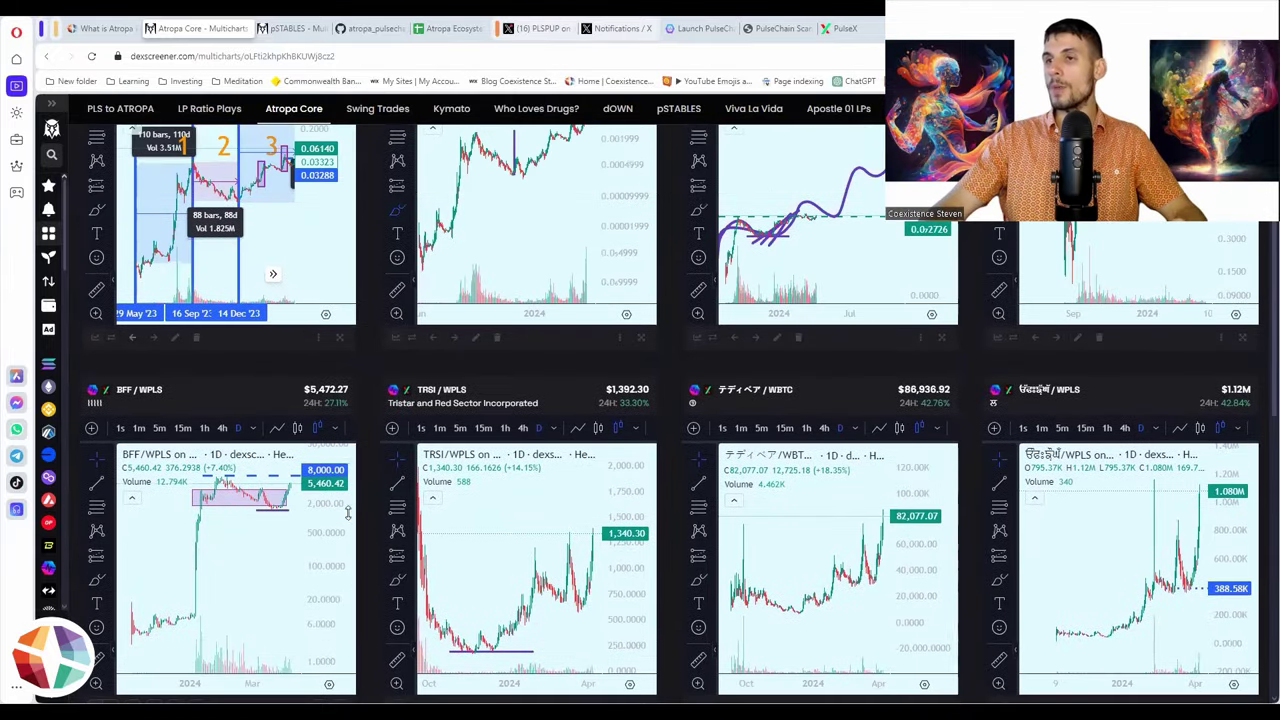
{"action": "scroll", "coordinate": [358, 459], "scroll_direction": "down", "scroll_amount": 2}
{"action": "scroll", "coordinate": [361, 459], "scroll_direction": "down", "scroll_amount": 4}
{"action": "scroll", "coordinate": [361, 459], "scroll_direction": "up", "scroll_amount": 6}
{"action": "scroll", "coordinate": [286, 429], "scroll_direction": "down", "scroll_amount": 3}
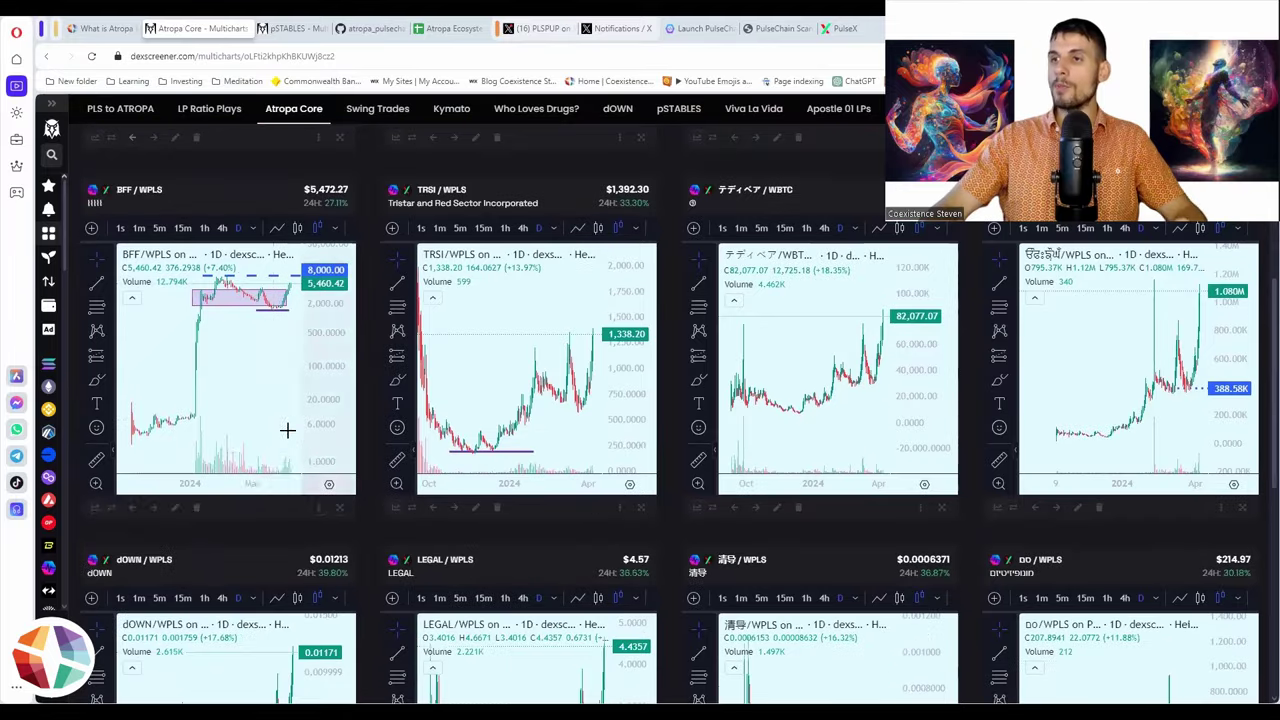
{"action": "scroll", "coordinate": [267, 400], "scroll_direction": "down", "scroll_amount": 1}
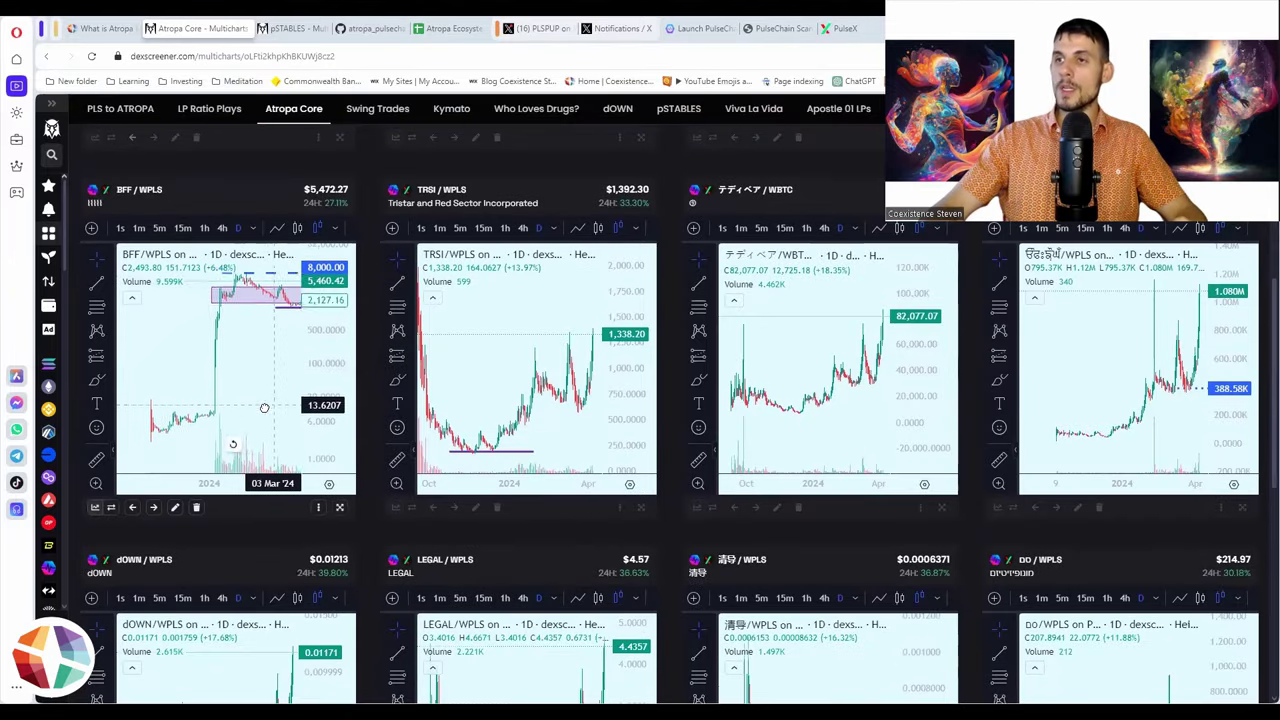
Step: Open the BFF / WPLS chart full screen and draw two horizontal trend lines across its steep rise, at about 85 and 618
{"action": "left_click", "coordinate": [341, 509]}
{"action": "scroll", "coordinate": [917, 440], "scroll_direction": "up", "scroll_amount": 5}
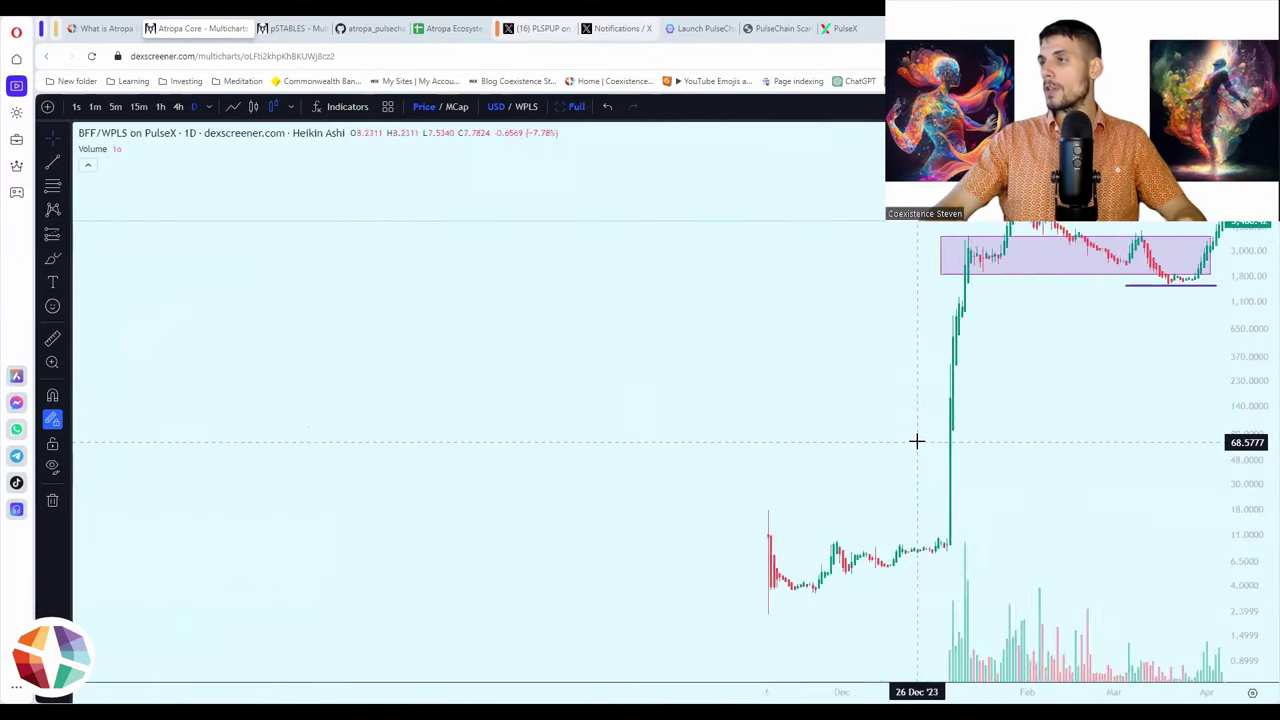
{"action": "scroll", "coordinate": [1131, 314], "scroll_direction": "right", "scroll_amount": 5}
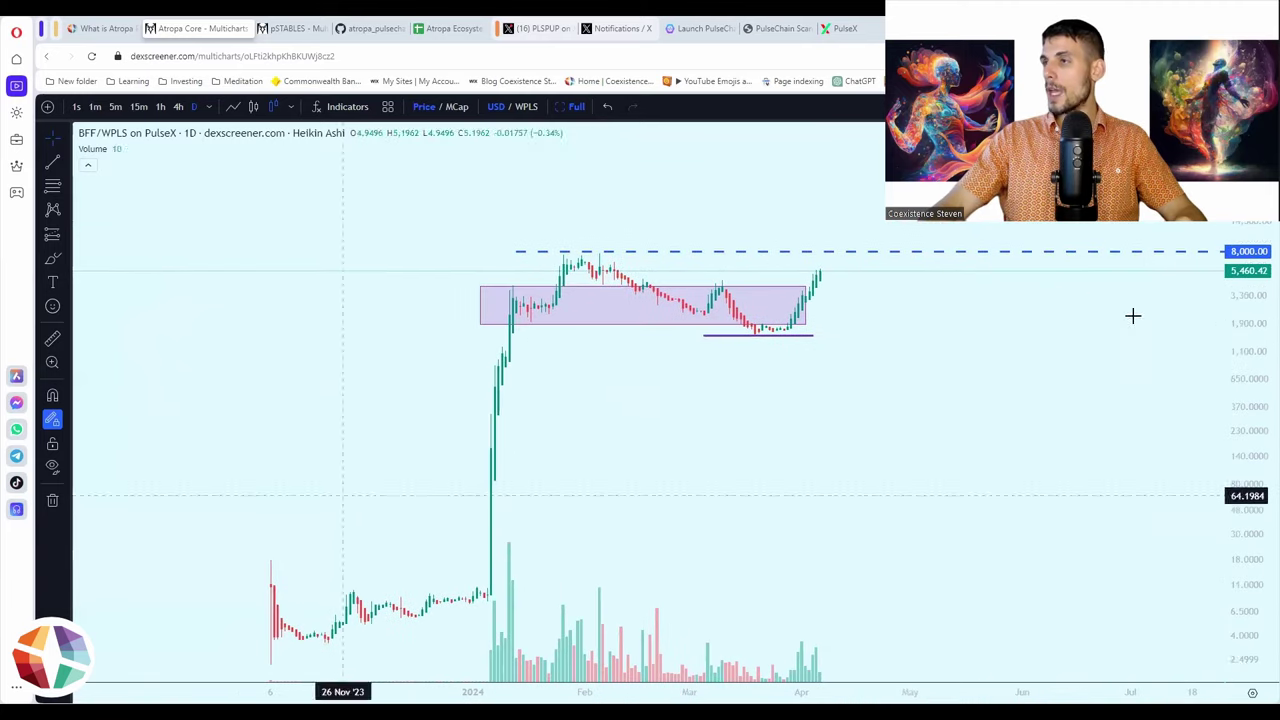
{"action": "scroll", "coordinate": [917, 406], "scroll_direction": "right", "scroll_amount": 2}
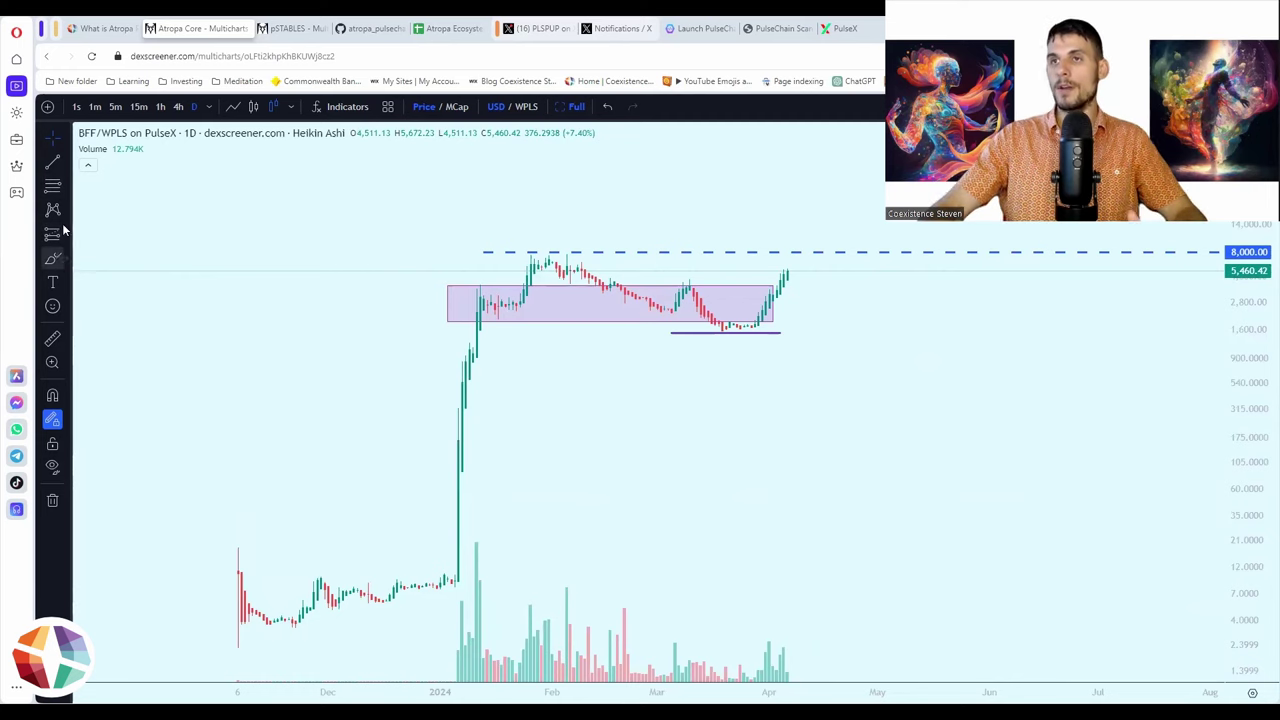
{"action": "left_click", "coordinate": [54, 166]}
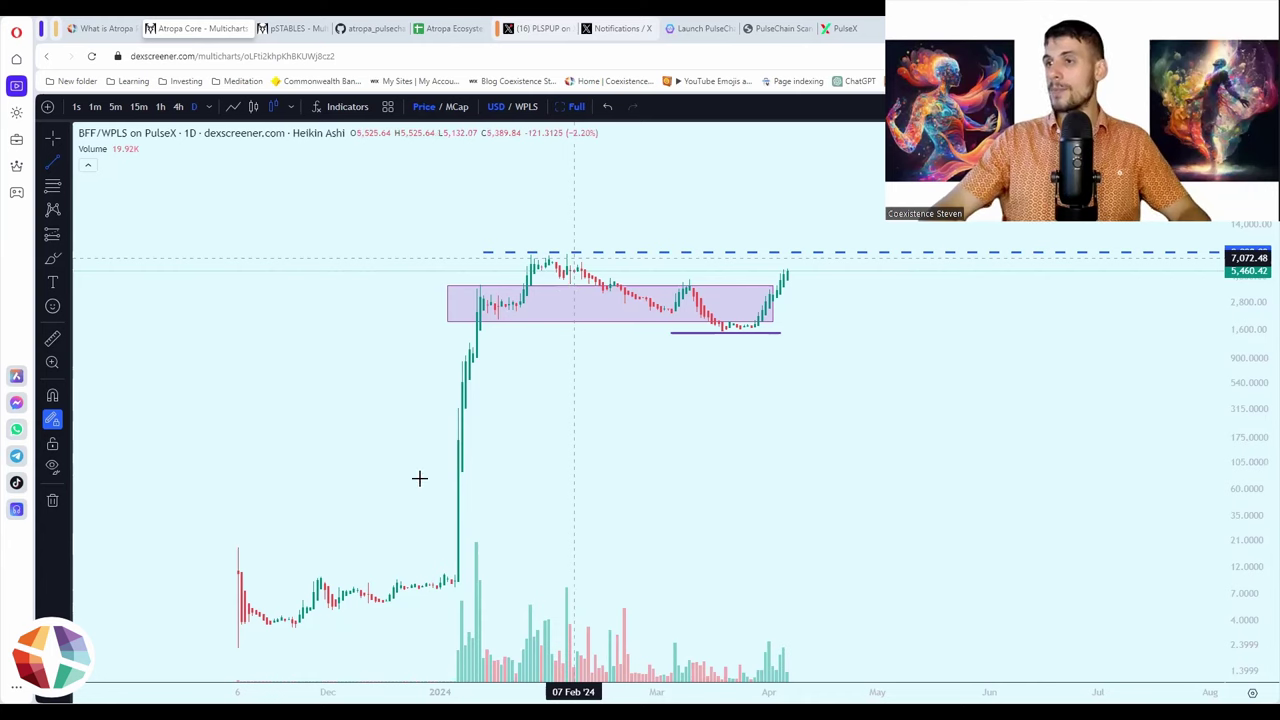
{"action": "mouse_move", "coordinate": [407, 472]}
{"action": "left_mouse_down"}
{"action": "mouse_move", "coordinate": [559, 472]}
{"action": "mouse_move", "coordinate": [527, 472]}
{"action": "left_mouse_up"}
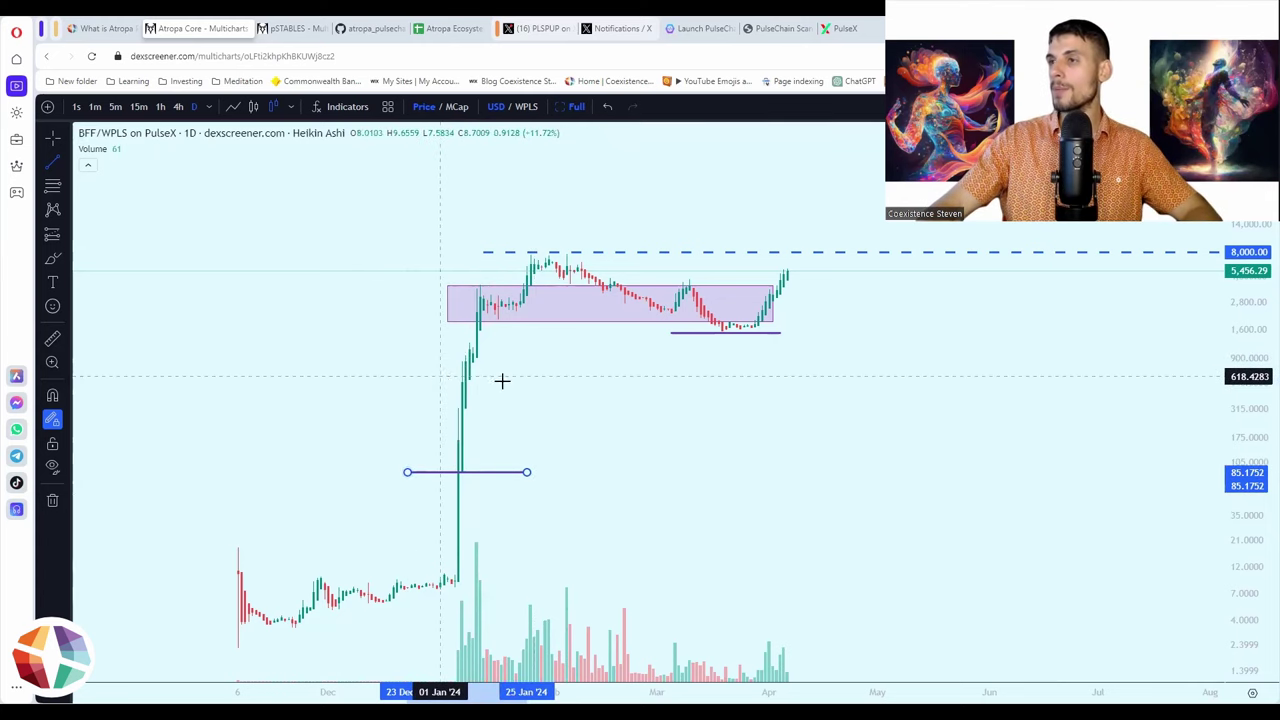
{"action": "left_click_drag", "start_coordinate": [440, 376], "coordinate": [523, 376]}
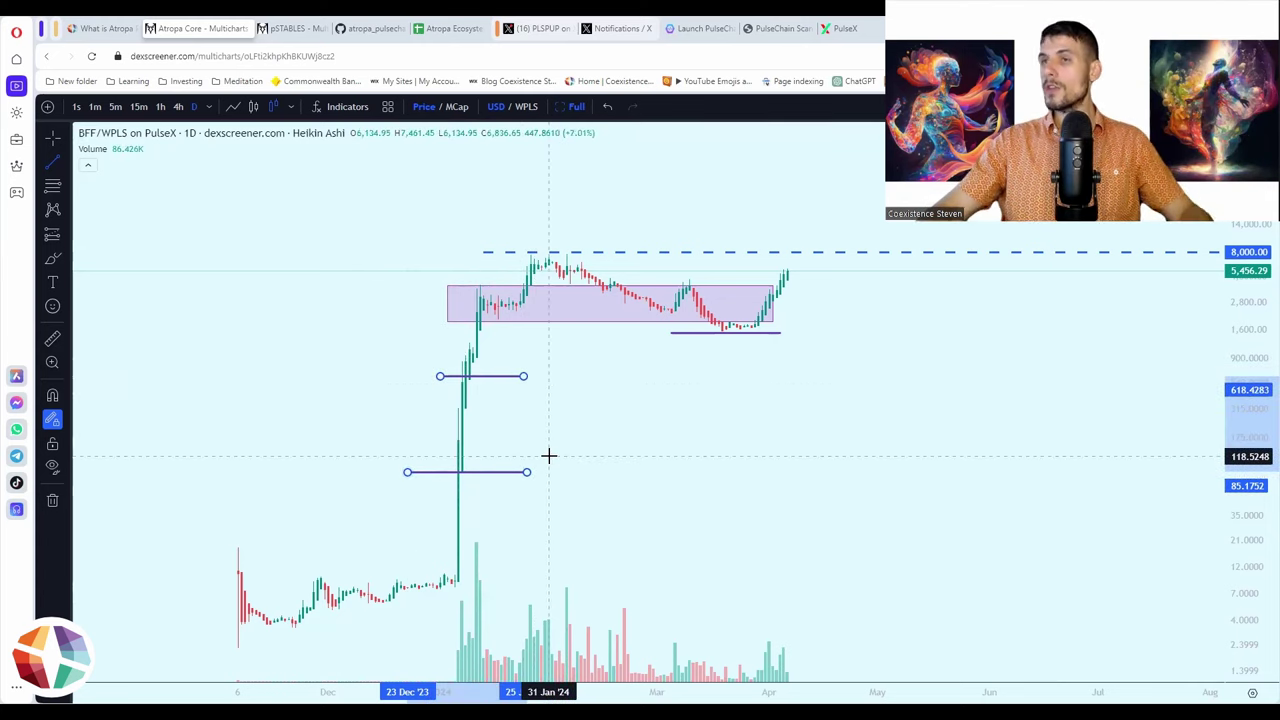
Step: Add a Price Range measurement up to the dashed 8,000 line, lower its start to about 36, and leave full screen
{"action": "left_click", "coordinate": [52, 233]}
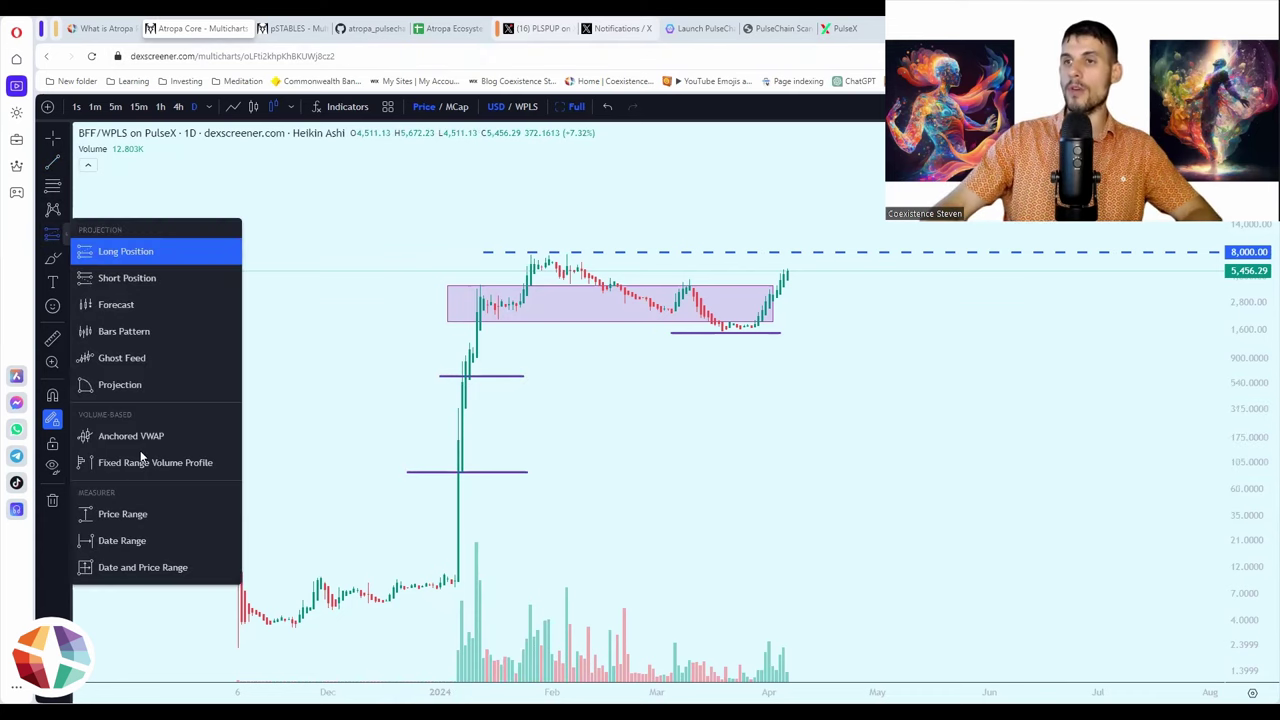
{"action": "left_click", "coordinate": [122, 514]}
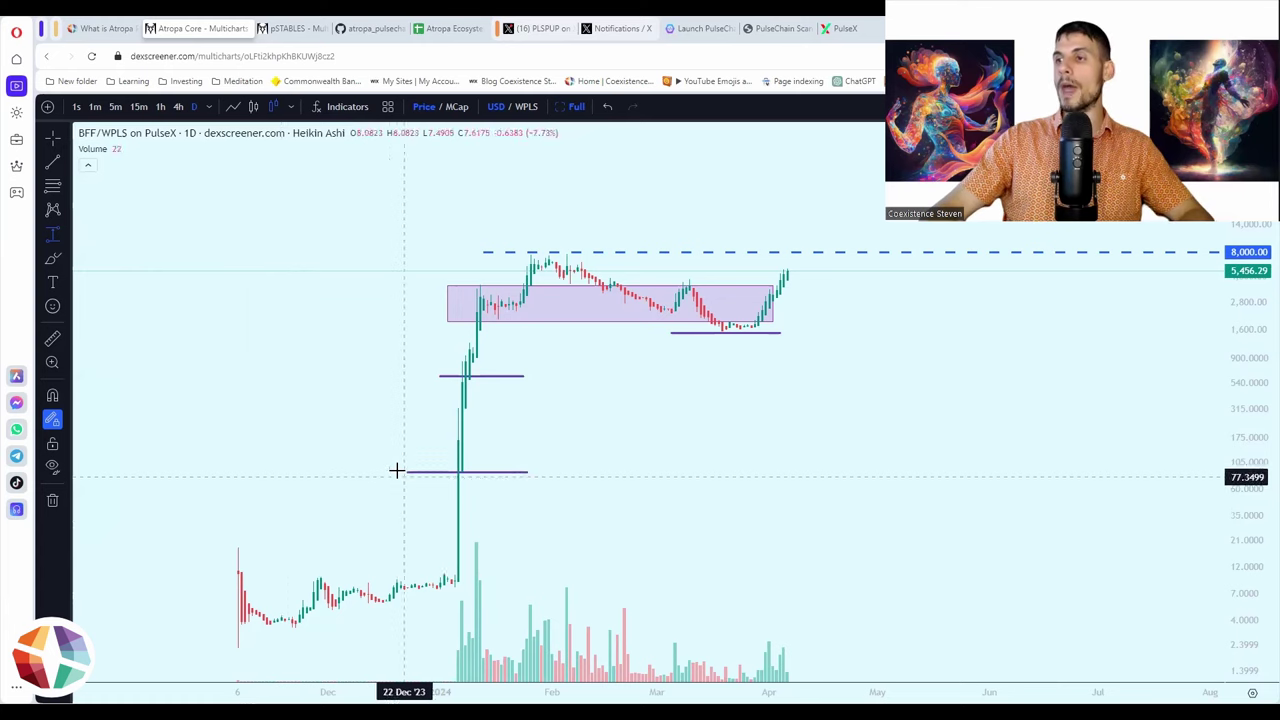
{"action": "left_click", "coordinate": [397, 472]}
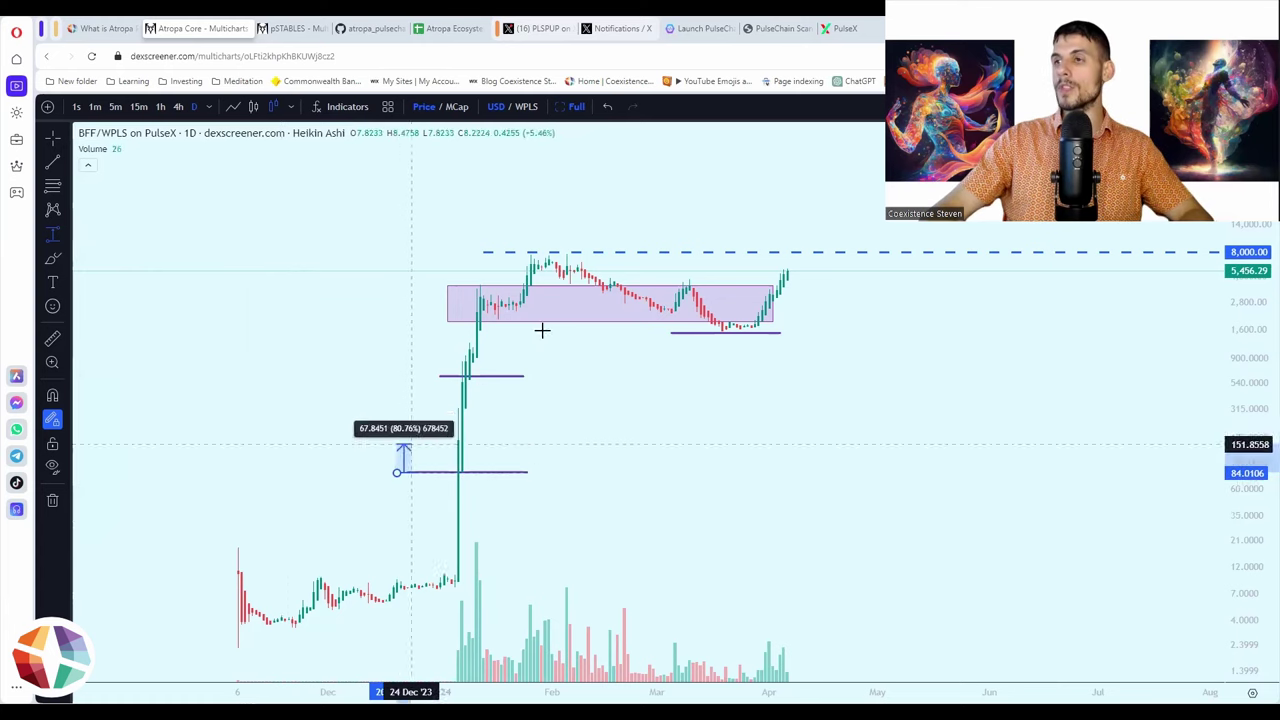
{"action": "left_click", "coordinate": [630, 251]}
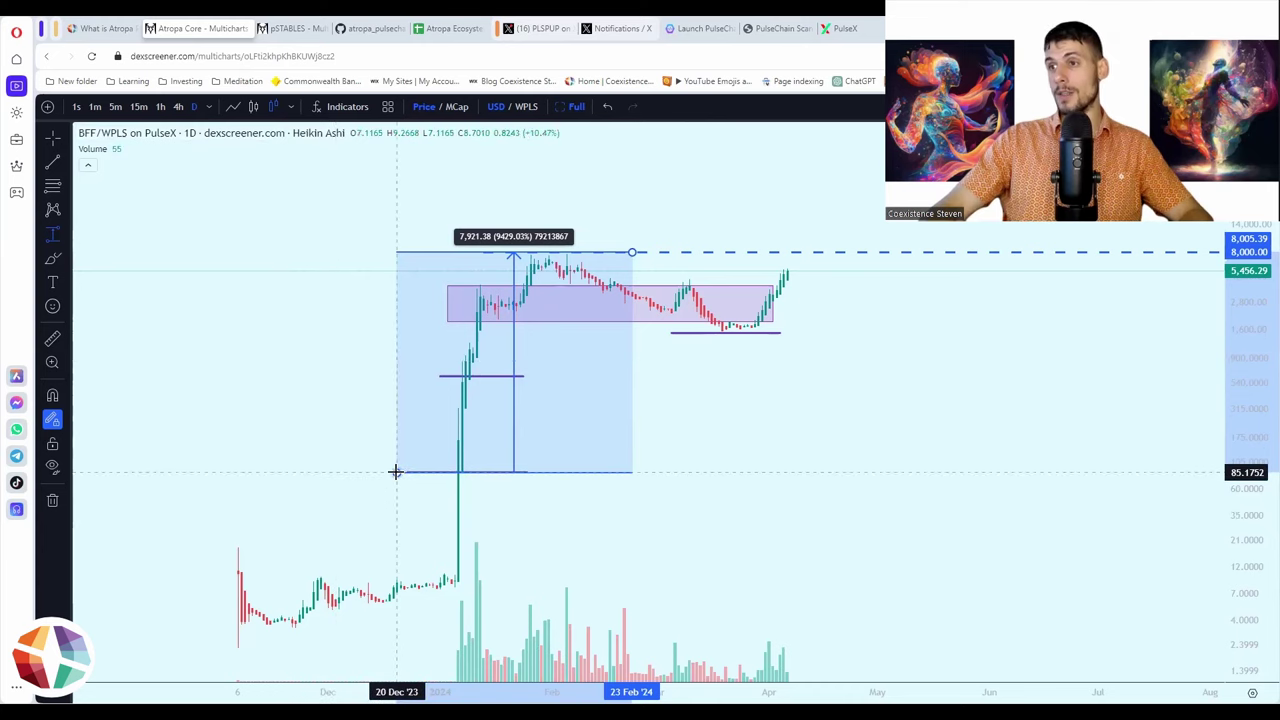
{"action": "left_click_drag", "start_coordinate": [397, 471], "coordinate": [396, 500]}
{"action": "scroll", "coordinate": [396, 500], "scroll_direction": "up", "scroll_amount": 2}
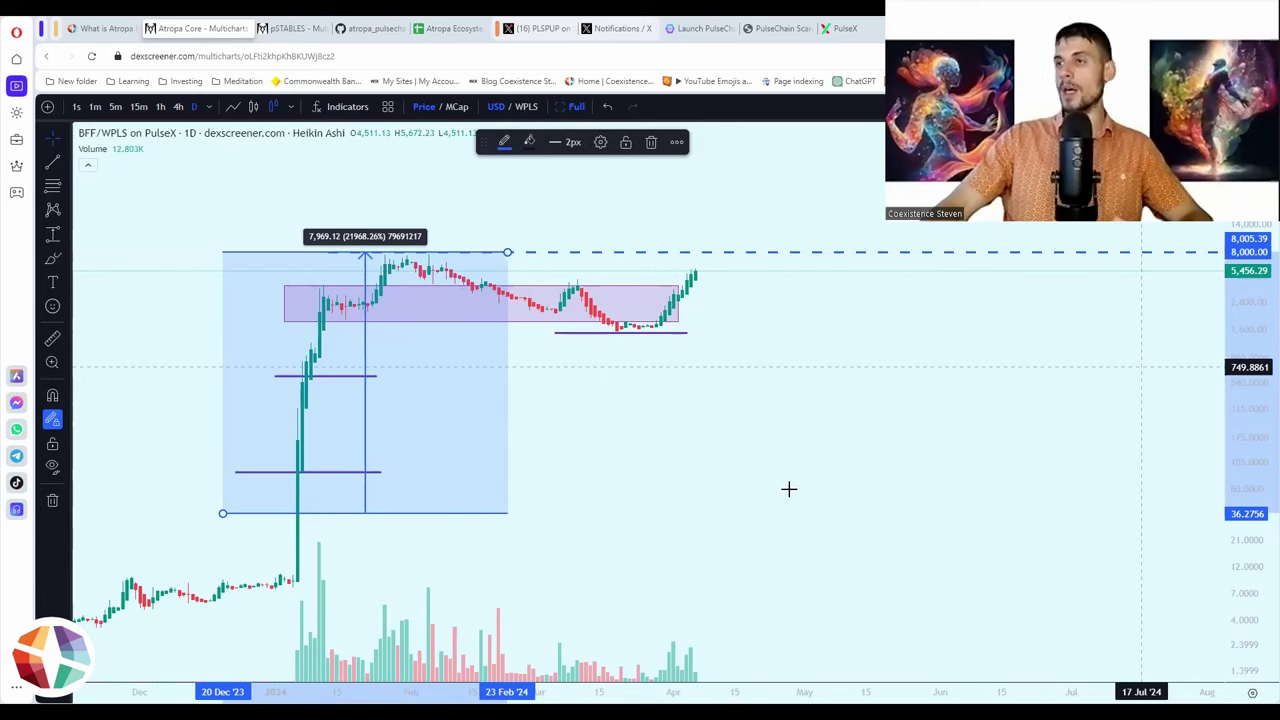
{"action": "scroll", "coordinate": [800, 557], "scroll_direction": "down", "scroll_amount": 2}
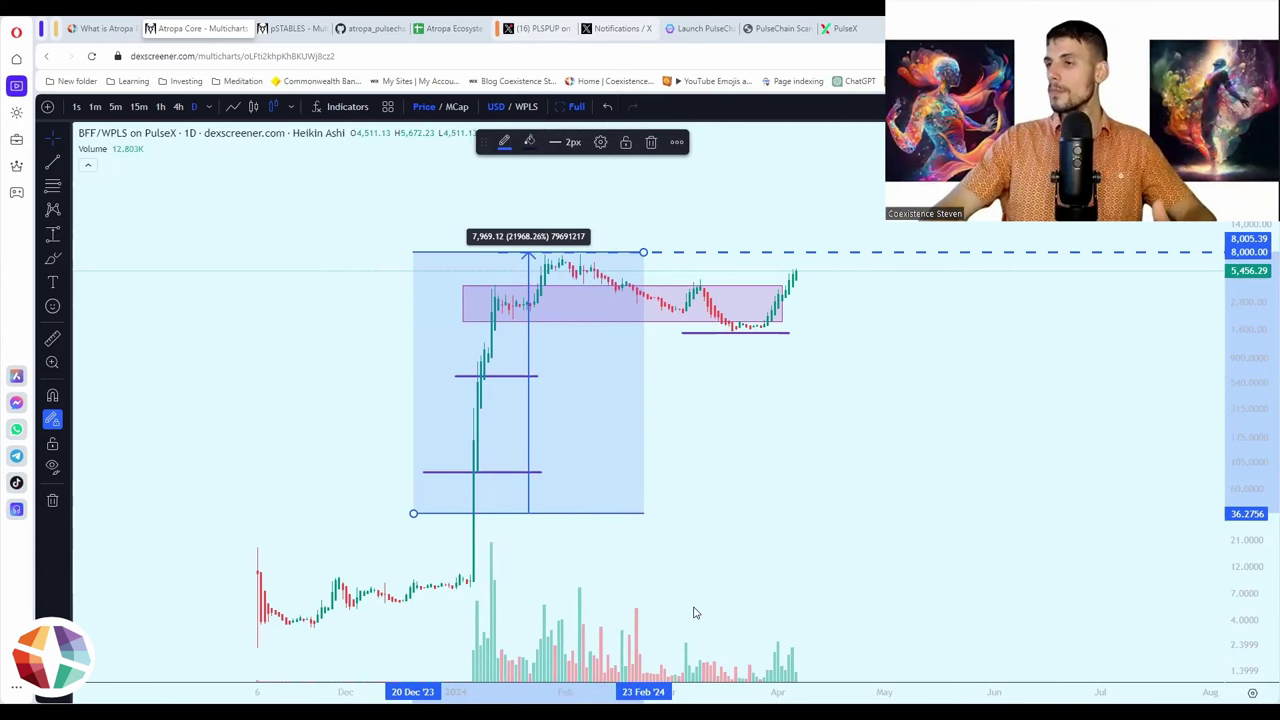
{"action": "key", "text": "Escape"}
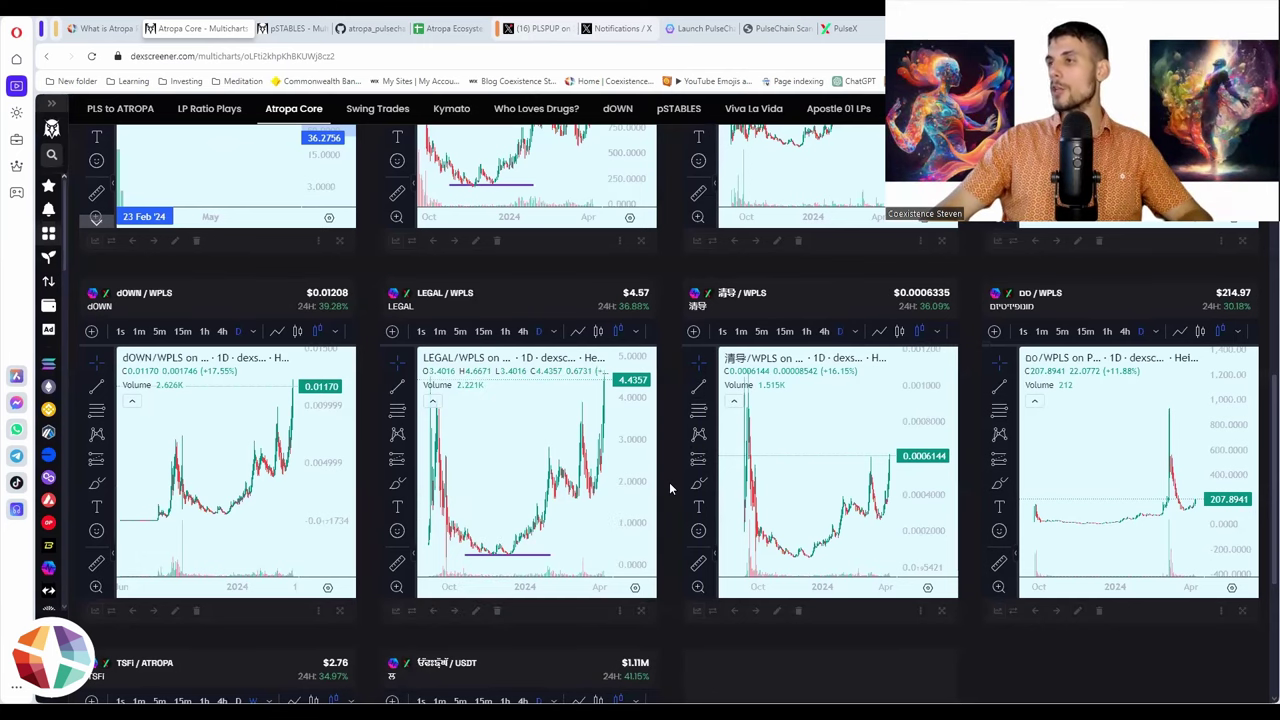
Step: Open the TRSI / WPLS chart full screen and brush strokes radiating outward from the price low between November and December
{"action": "scroll", "coordinate": [669, 482], "scroll_direction": "up", "scroll_amount": 2}
{"action": "scroll", "coordinate": [473, 321], "scroll_direction": "down", "scroll_amount": 5}
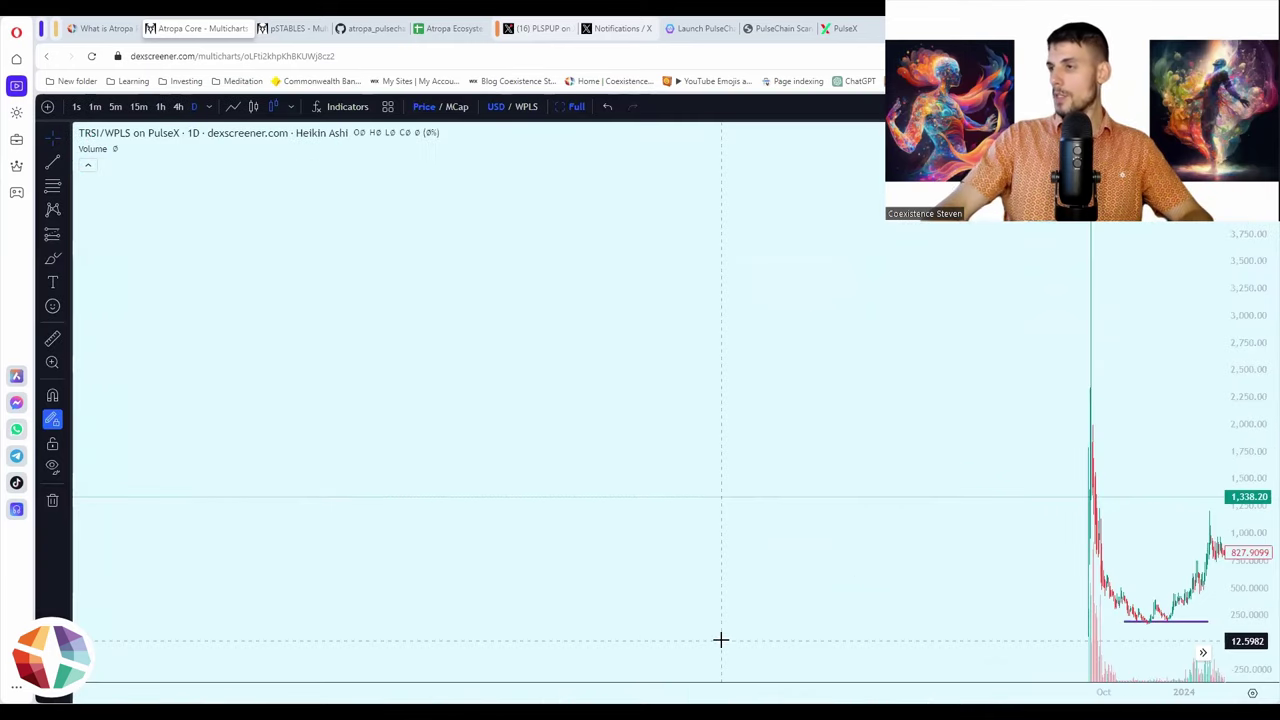
{"action": "scroll", "coordinate": [809, 531], "scroll_direction": "down", "scroll_amount": 4}
{"action": "left_click_drag", "start_coordinate": [822, 527], "coordinate": [380, 474]}
{"action": "scroll", "coordinate": [1006, 514], "scroll_direction": "up", "scroll_amount": 2}
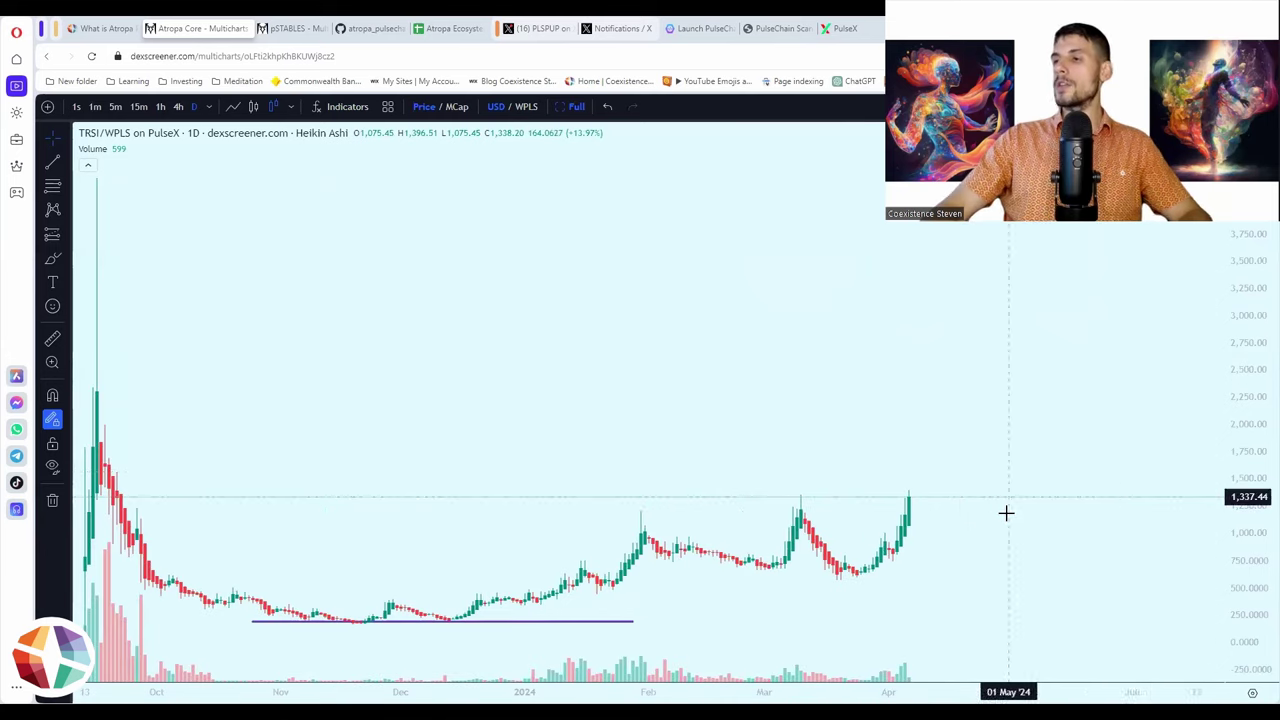
{"action": "left_click_drag", "start_coordinate": [440, 456], "coordinate": [572, 456]}
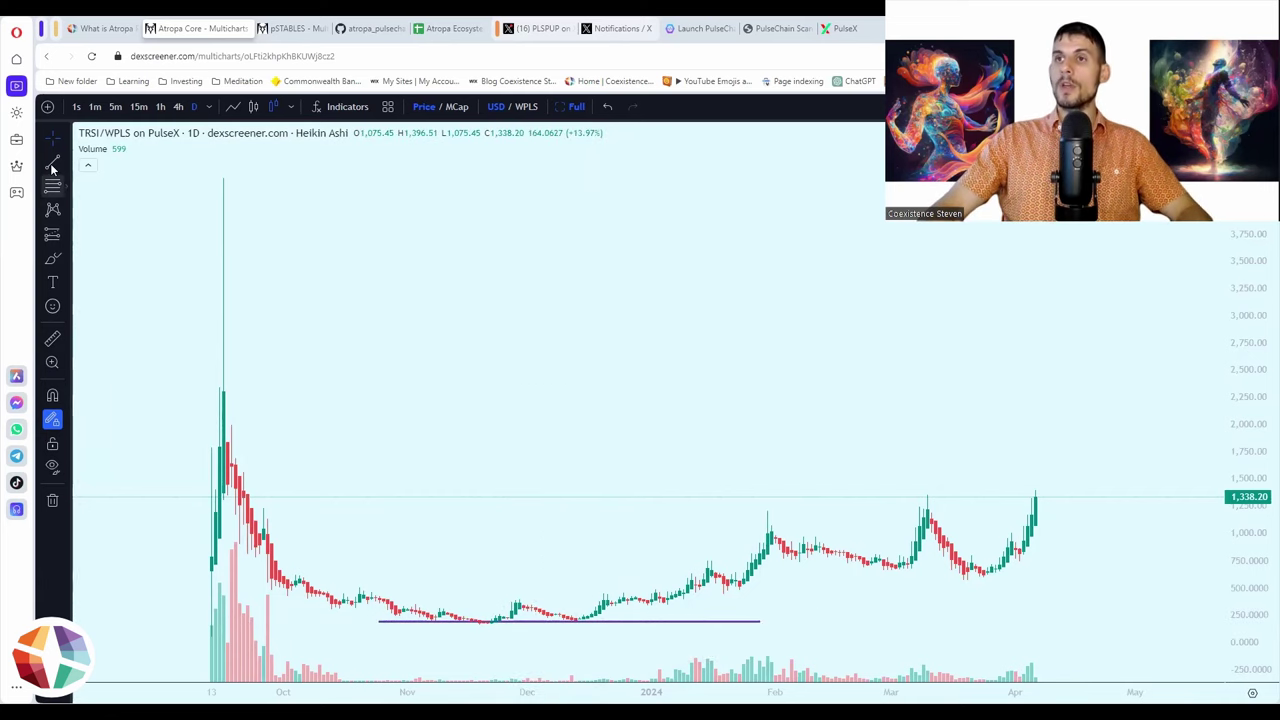
{"action": "mouse_move", "coordinate": [416, 494]}
{"action": "left_mouse_down"}
{"action": "mouse_move", "coordinate": [491, 569]}
{"action": "mouse_move", "coordinate": [521, 474]}
{"action": "left_mouse_up"}
{"action": "mouse_move", "coordinate": [575, 523]}
{"action": "left_mouse_down"}
{"action": "mouse_move", "coordinate": [483, 620]}
{"action": "mouse_move", "coordinate": [363, 660]}
{"action": "left_mouse_up"}
{"action": "mouse_move", "coordinate": [505, 689]}
{"action": "left_mouse_down"}
{"action": "mouse_move", "coordinate": [483, 622]}
{"action": "mouse_move", "coordinate": [590, 652]}
{"action": "mouse_move", "coordinate": [380, 598]}
{"action": "left_mouse_up"}
{"action": "left_click_drag", "start_coordinate": [481, 621], "coordinate": [598, 589]}
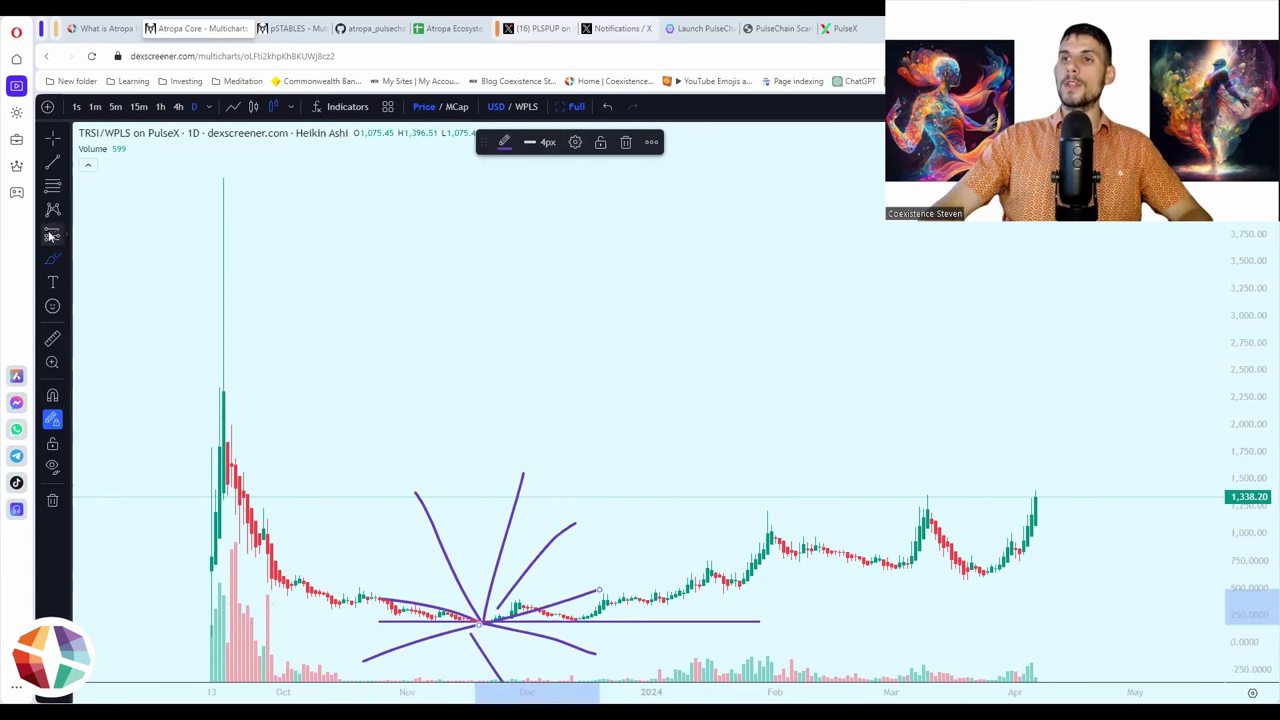
Step: Brush small loops and marks at the outer ends of the radiating TRSI / WPLS strokes, and leave full screen
{"action": "left_click", "coordinate": [52, 258]}
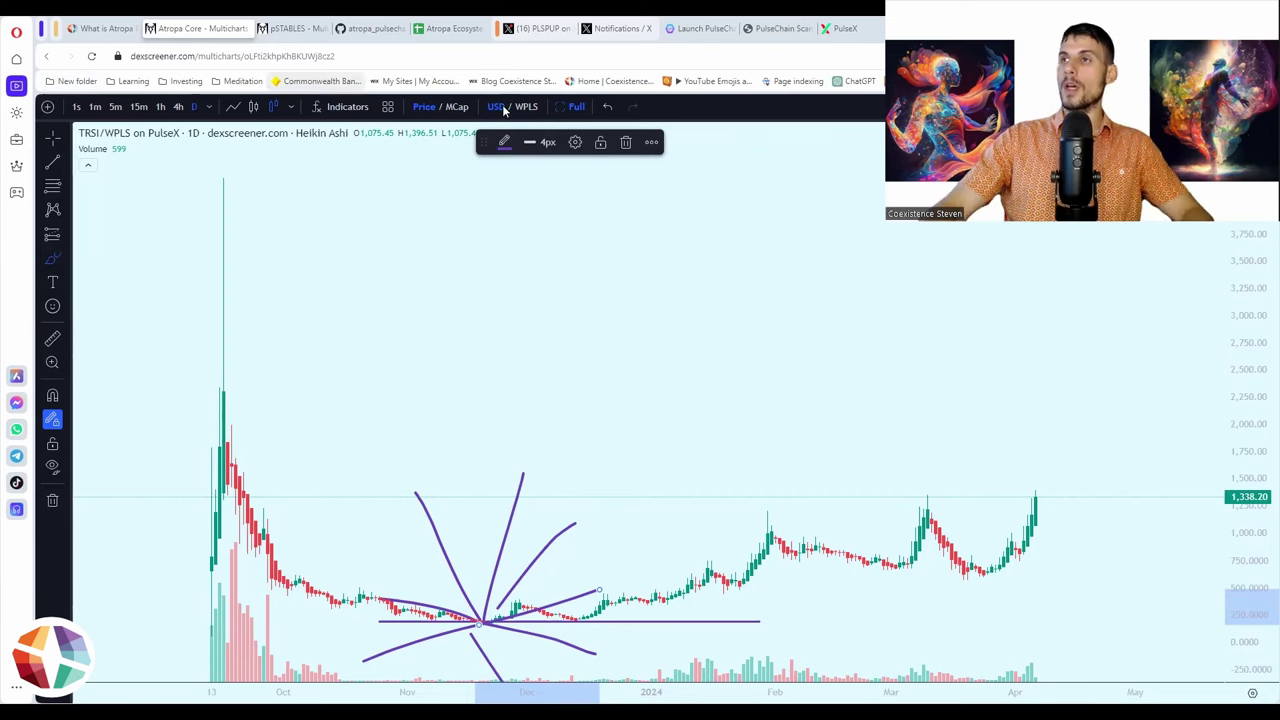
{"action": "left_click_drag", "start_coordinate": [403, 456], "coordinate": [406, 454]}
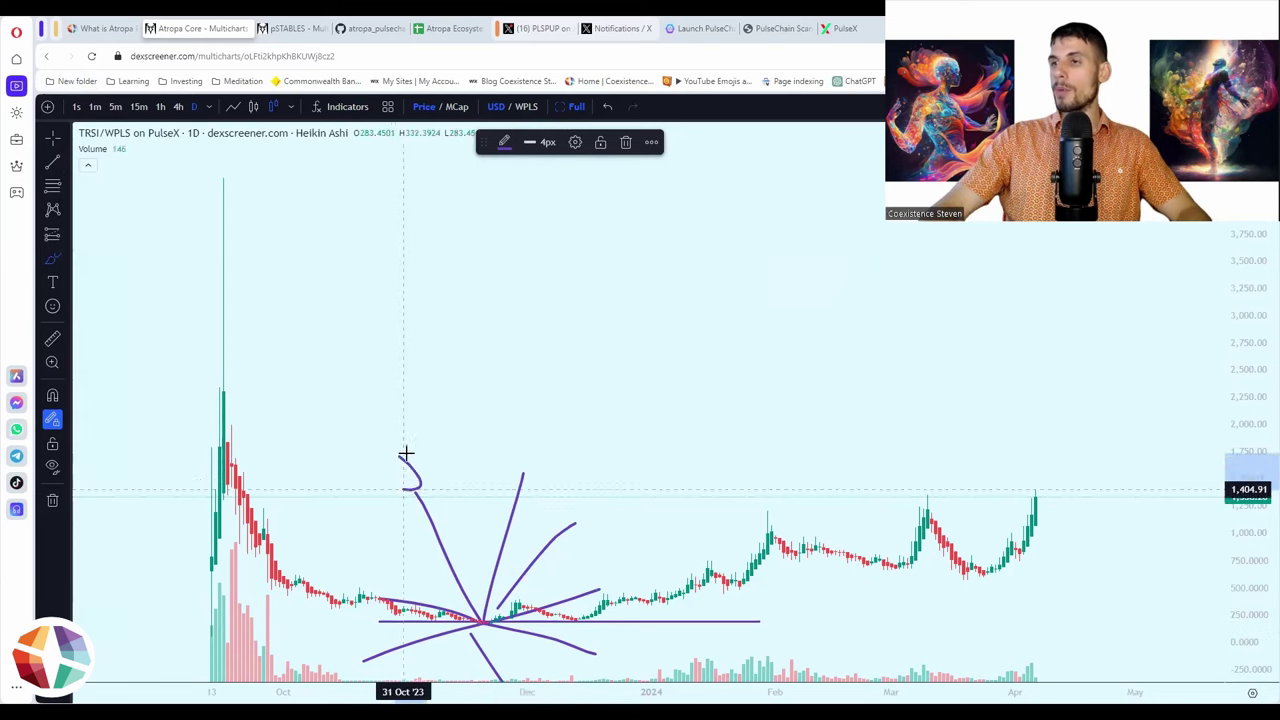
{"action": "left_click_drag", "start_coordinate": [522, 473], "coordinate": [519, 470]}
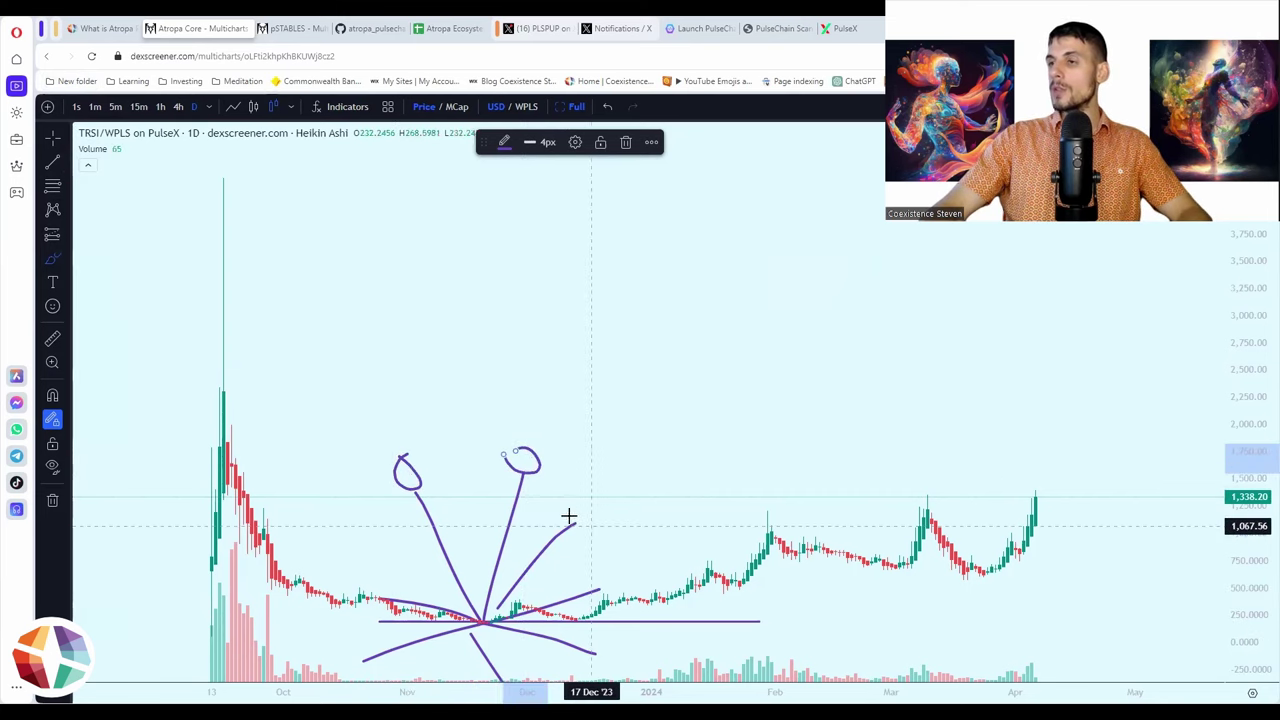
{"action": "left_click_drag", "start_coordinate": [569, 517], "coordinate": [596, 515]}
{"action": "left_click_drag", "start_coordinate": [606, 602], "coordinate": [592, 598]}
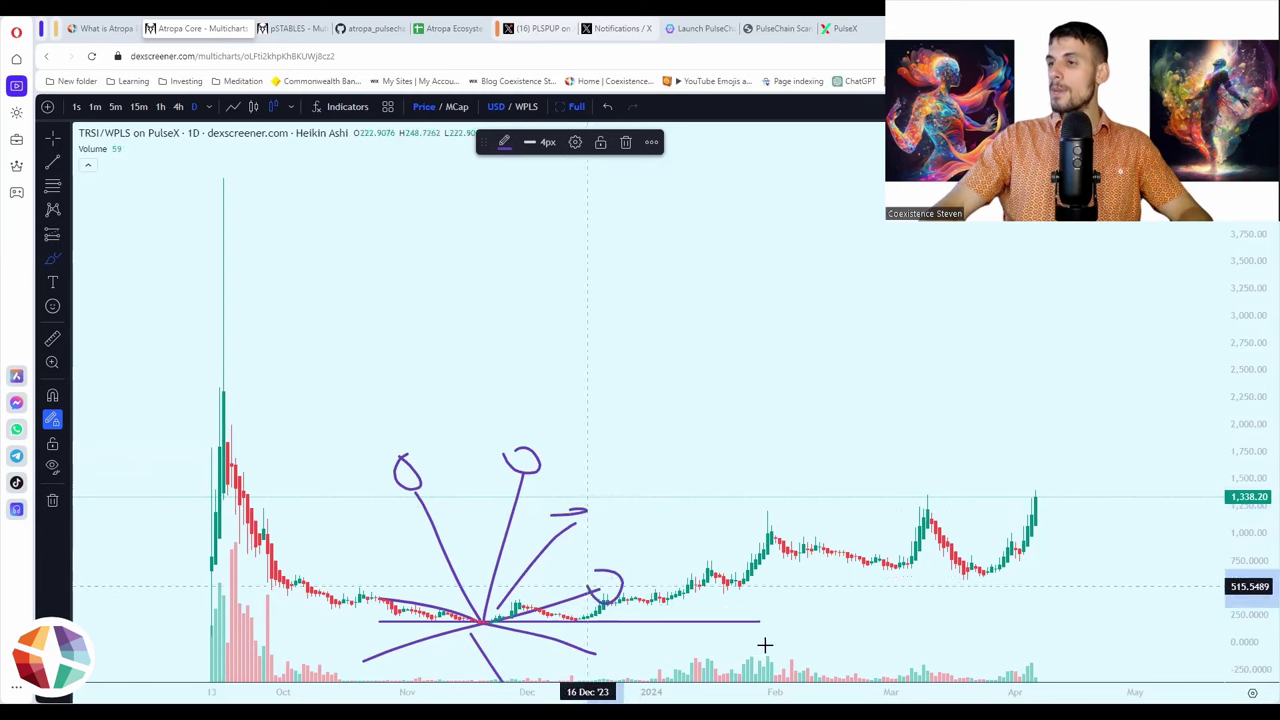
{"action": "left_click_drag", "start_coordinate": [742, 608], "coordinate": [724, 632]}
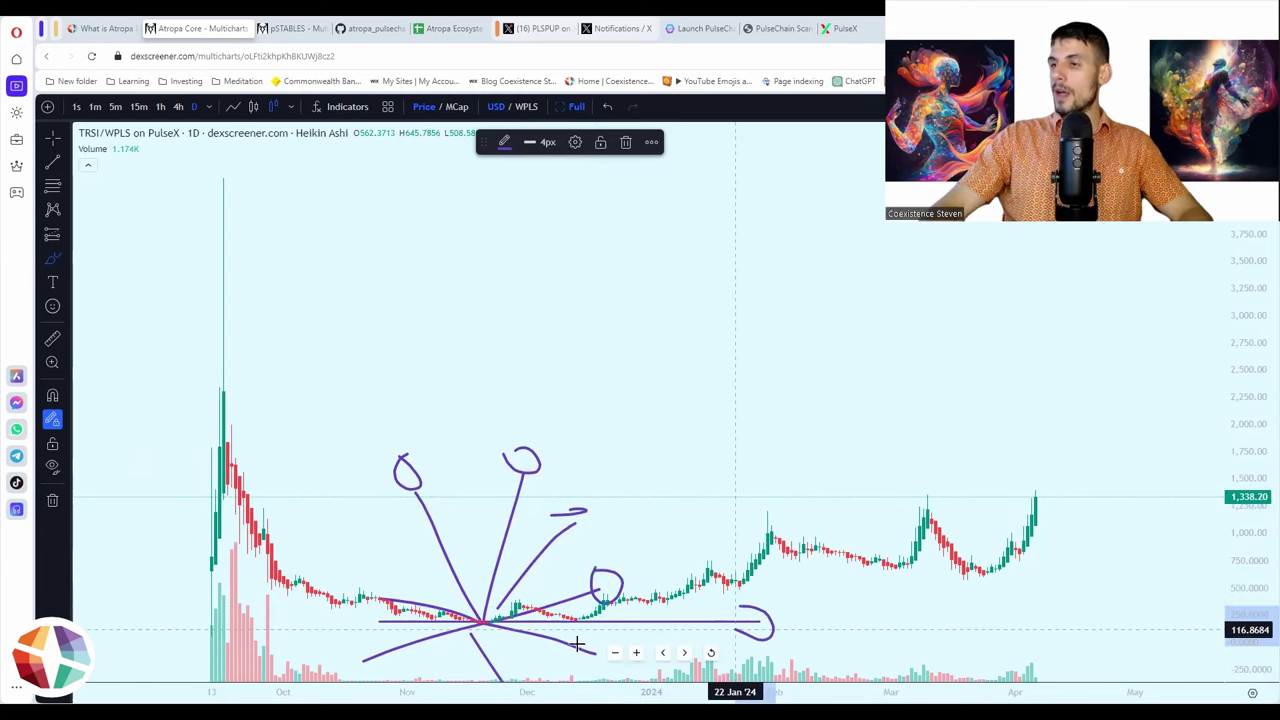
{"action": "left_click_drag", "start_coordinate": [577, 645], "coordinate": [579, 641]}
{"action": "left_click_drag", "start_coordinate": [370, 614], "coordinate": [394, 603]}
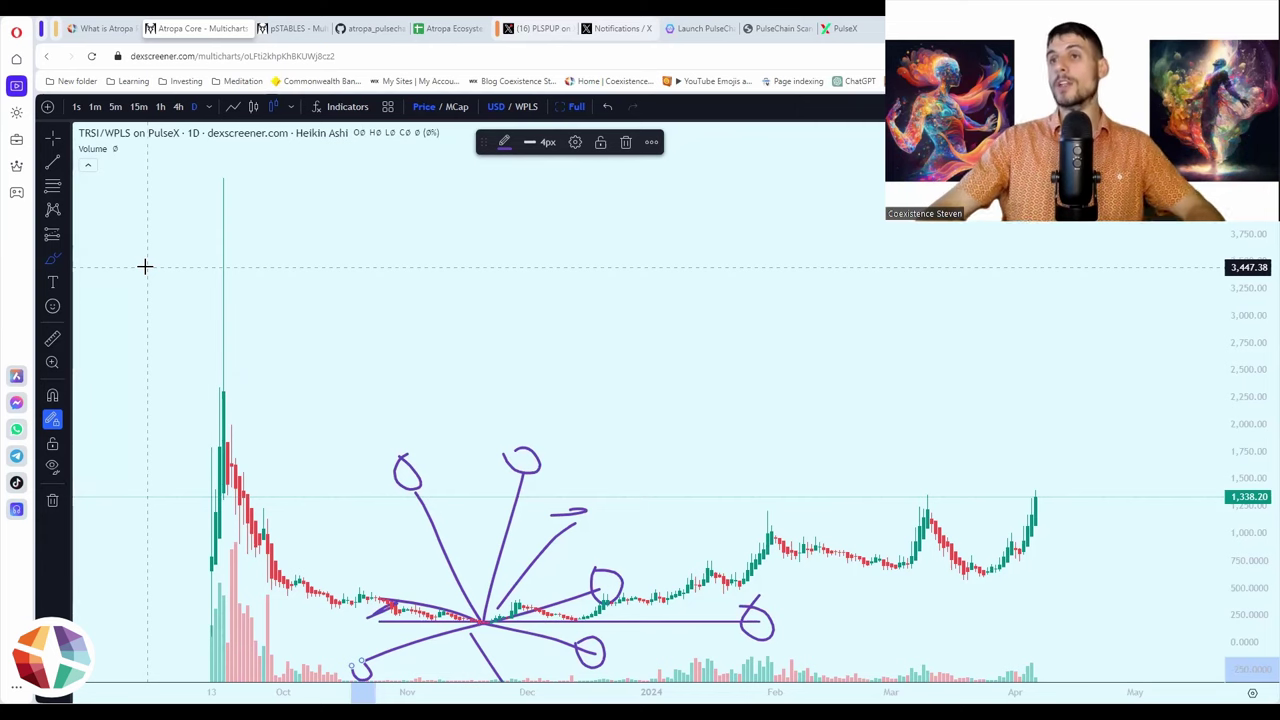
{"action": "left_click", "coordinate": [563, 108]}
{"action": "scroll", "coordinate": [686, 480], "scroll_direction": "down", "scroll_amount": 2}
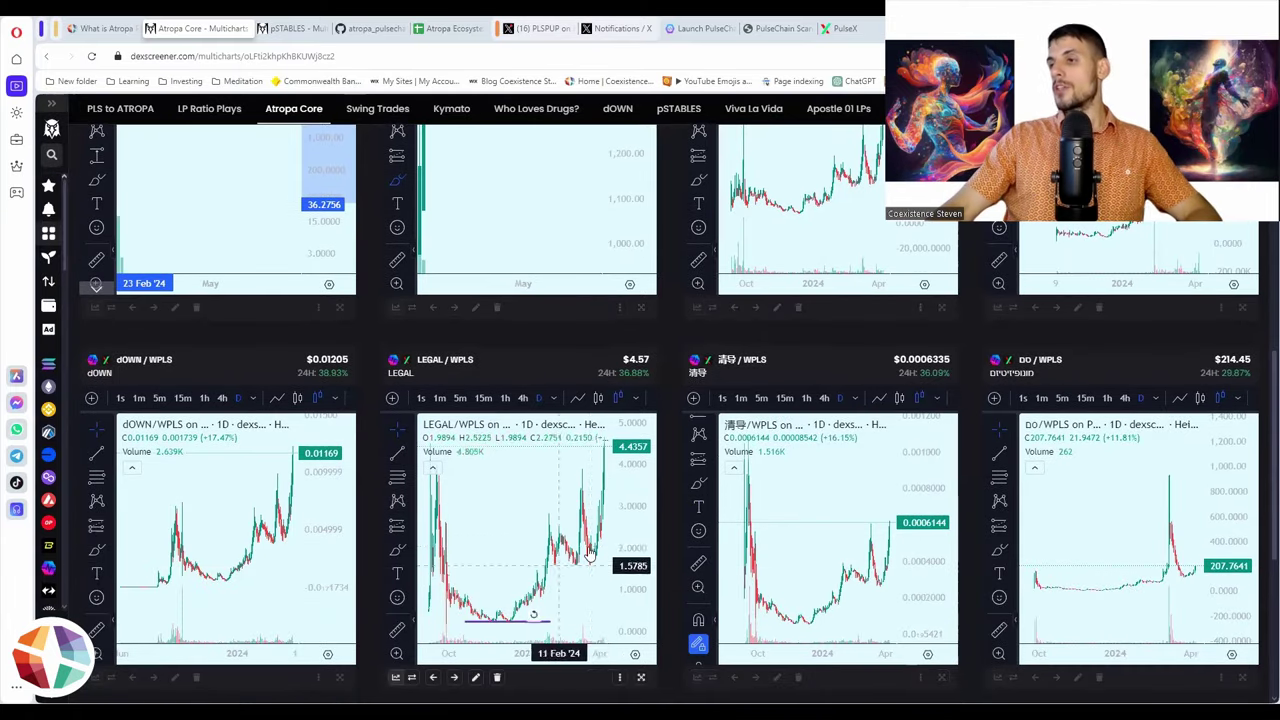
Step: Examine the price lows on the LEGAL / WPLS and dOWN / WPLS charts in the Atropa Core multichart
{"action": "left_click", "coordinate": [543, 584]}
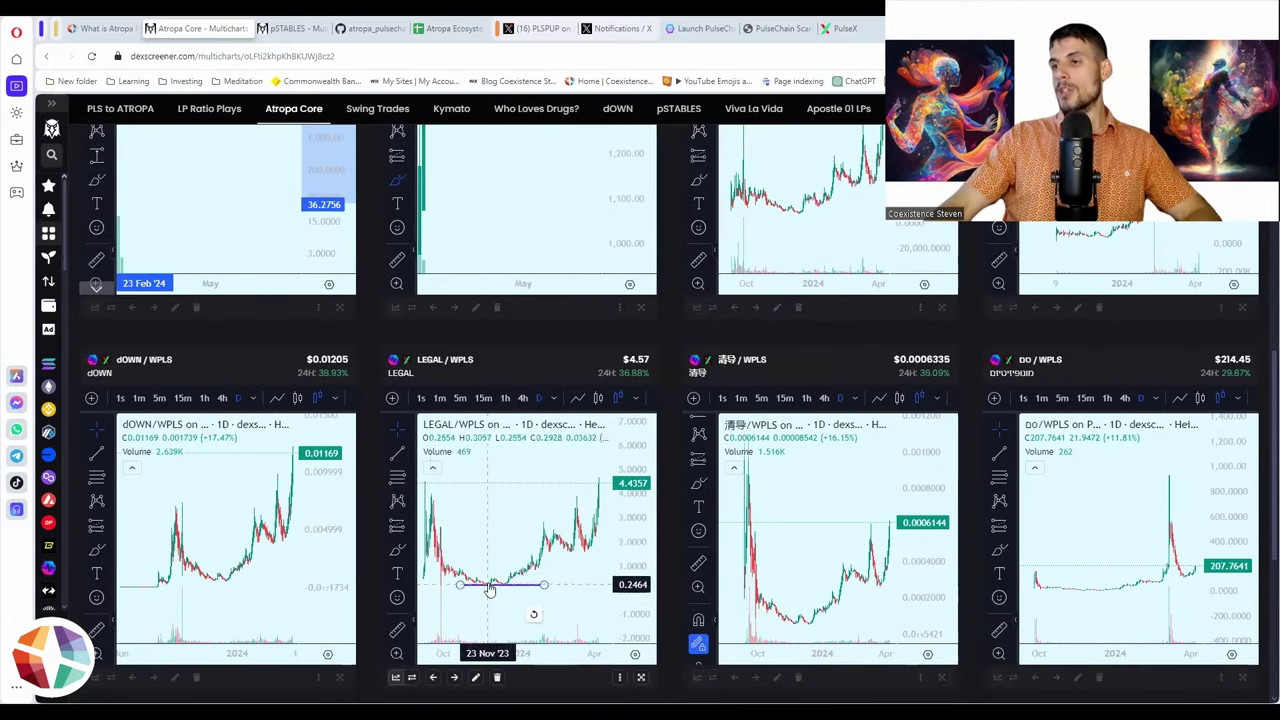
{"action": "left_click_drag", "start_coordinate": [206, 543], "coordinate": [237, 551]}
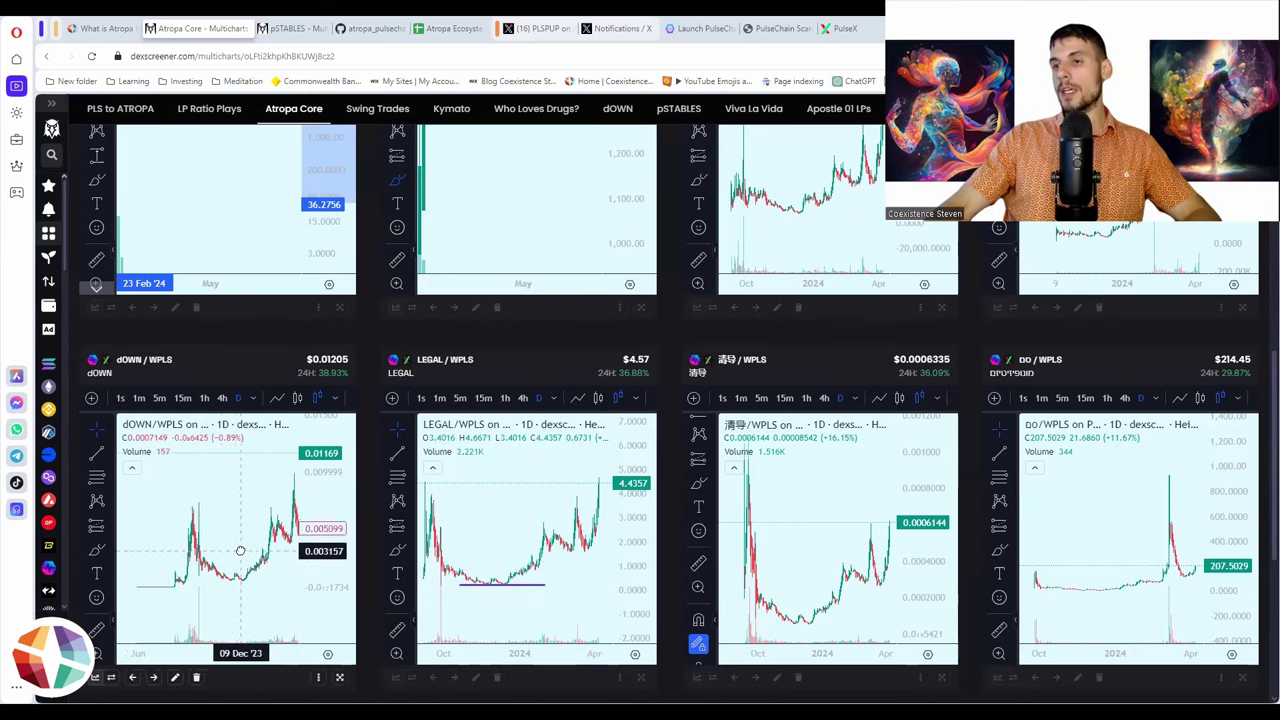
{"action": "scroll", "coordinate": [657, 514], "scroll_direction": "down", "scroll_amount": 4}
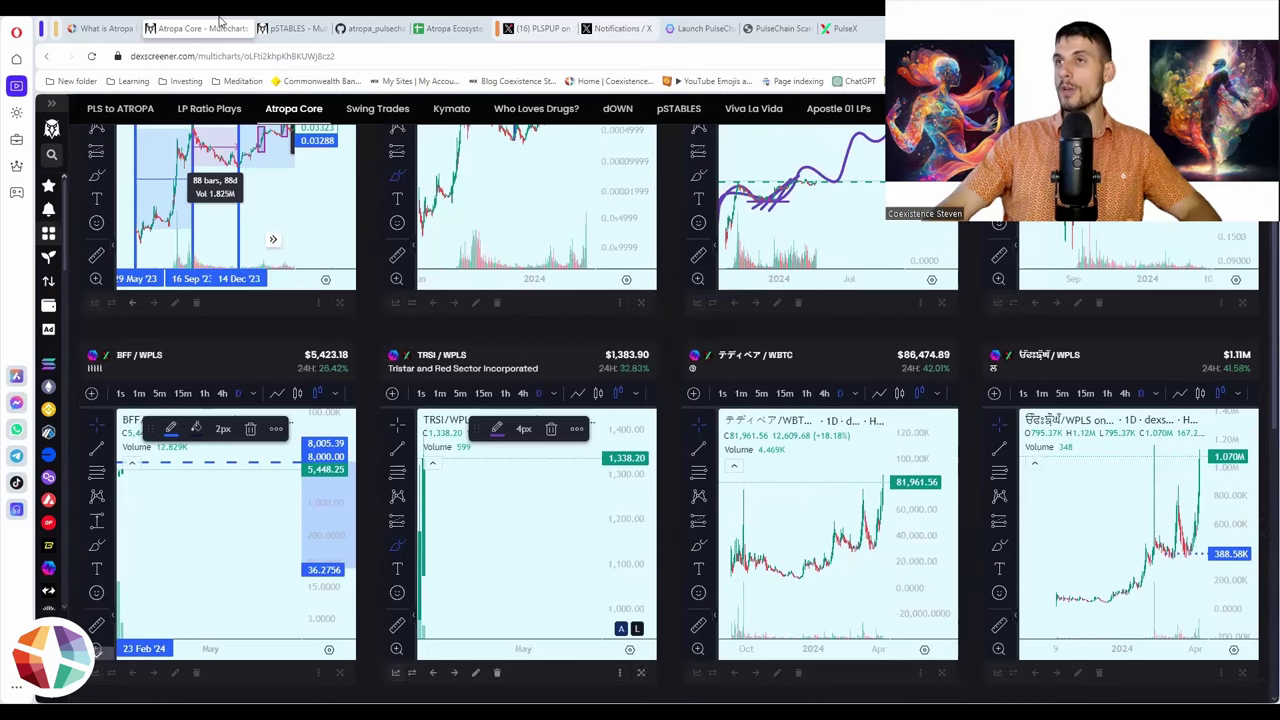
Step: Switch to the pSTABLES multichart and examine the USDC / DAI price history around the dashed 1.0000 line
{"action": "left_click", "coordinate": [293, 30]}
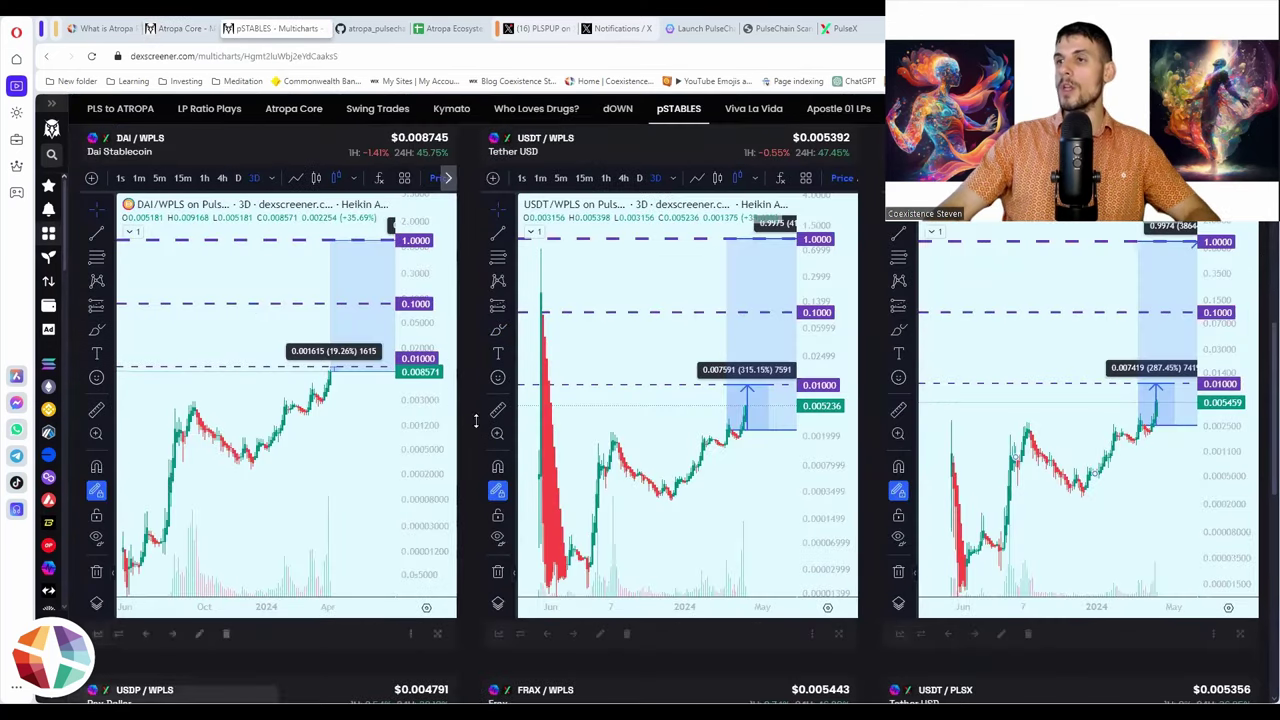
{"action": "scroll", "coordinate": [469, 325], "scroll_direction": "up", "scroll_amount": 2}
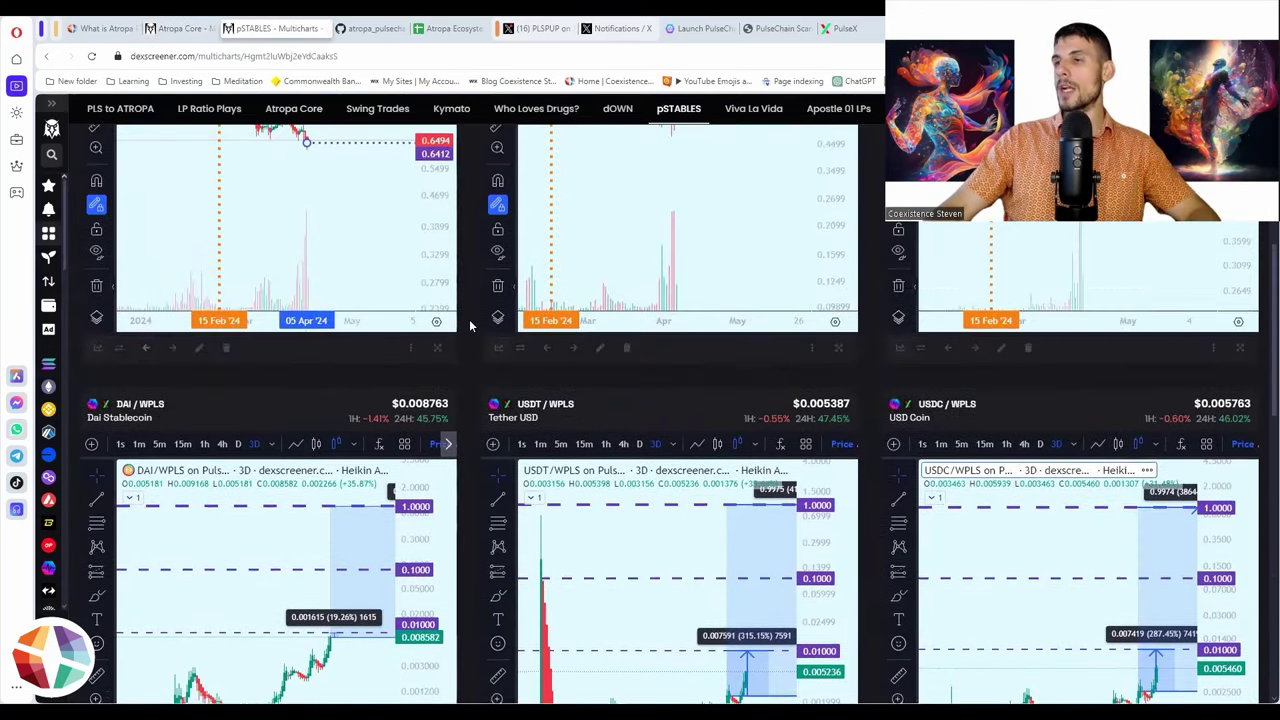
{"action": "scroll", "coordinate": [469, 319], "scroll_direction": "up", "scroll_amount": 5}
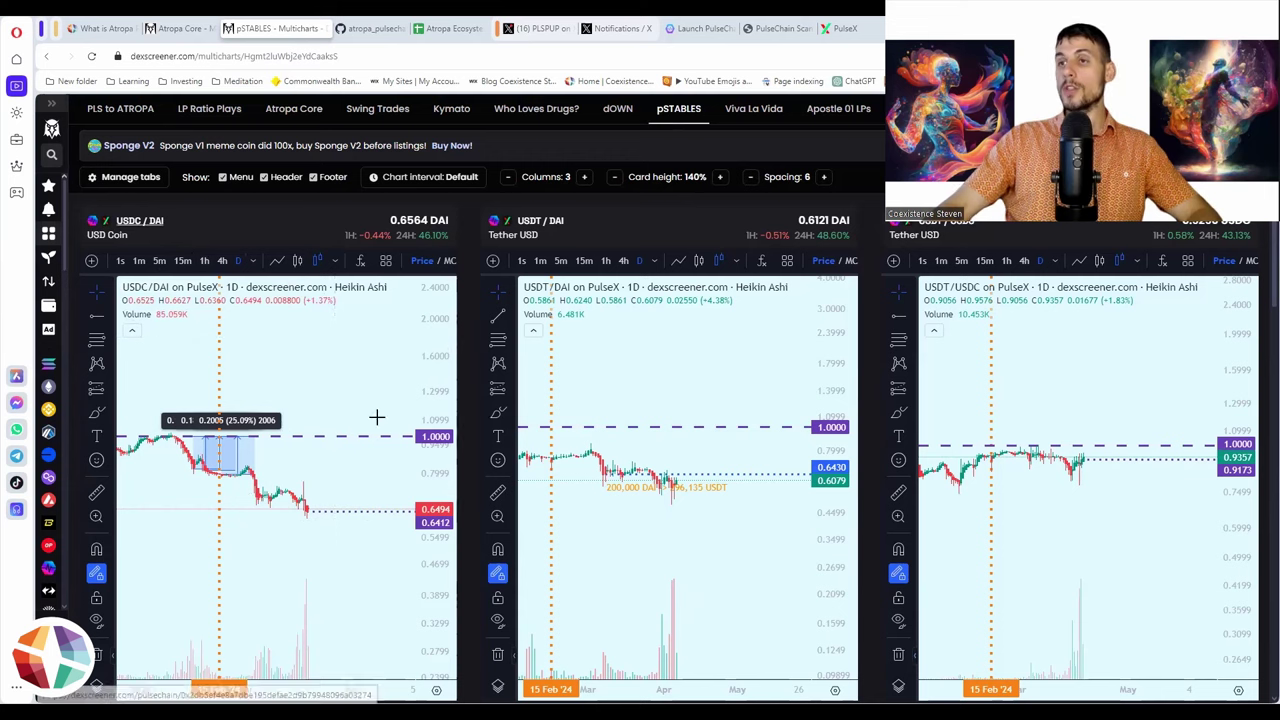
{"action": "left_click_drag", "start_coordinate": [309, 560], "coordinate": [332, 564]}
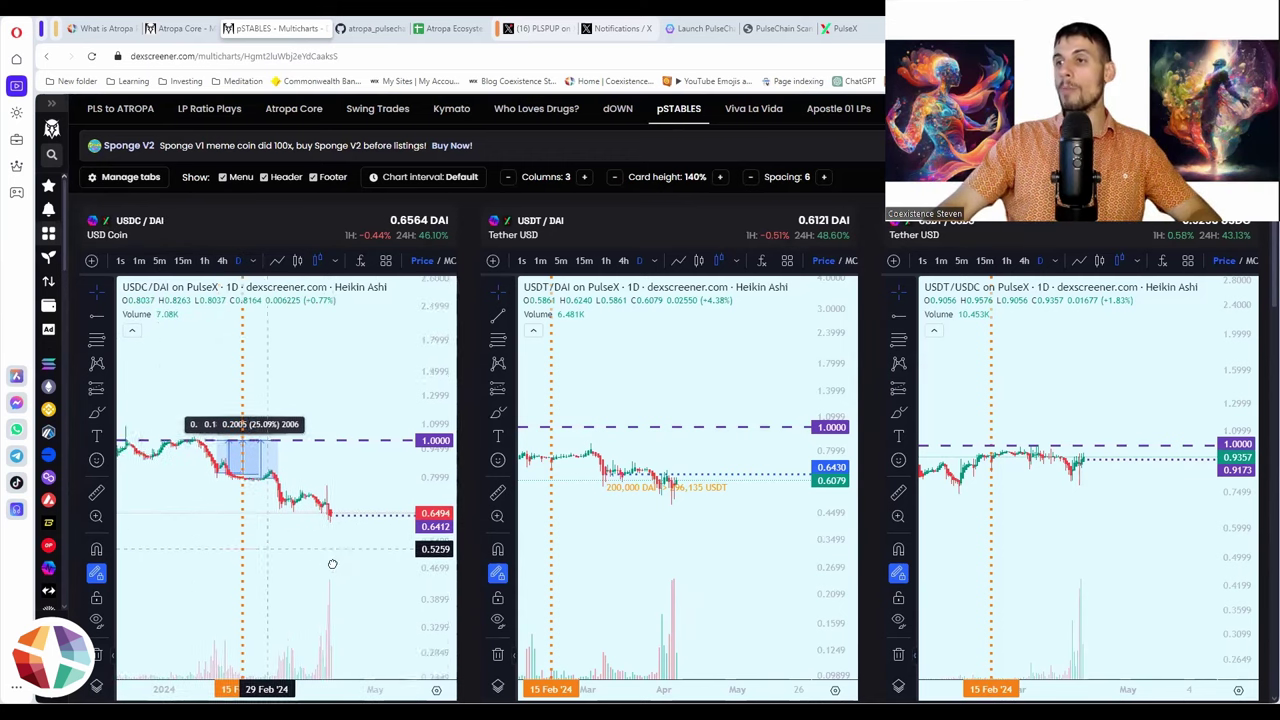
{"action": "scroll", "coordinate": [231, 531], "scroll_direction": "down", "scroll_amount": 5}
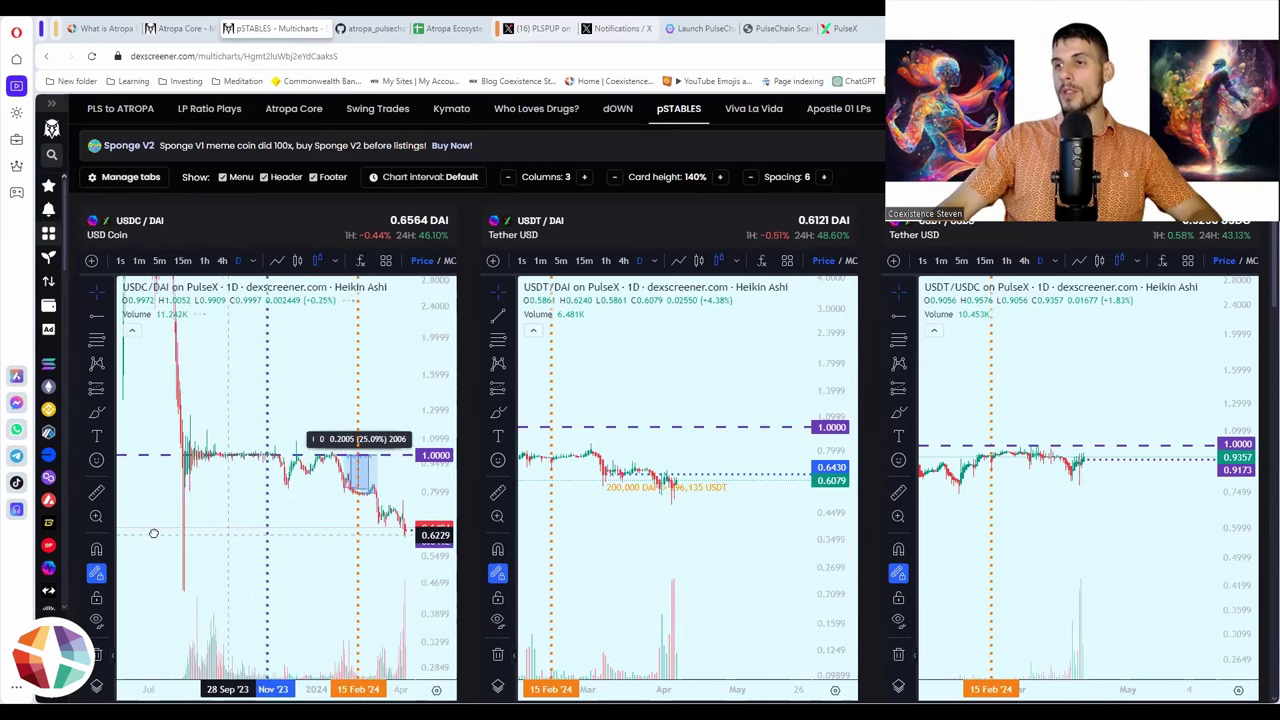
{"action": "scroll", "coordinate": [154, 533], "scroll_direction": "right", "scroll_amount": 3}
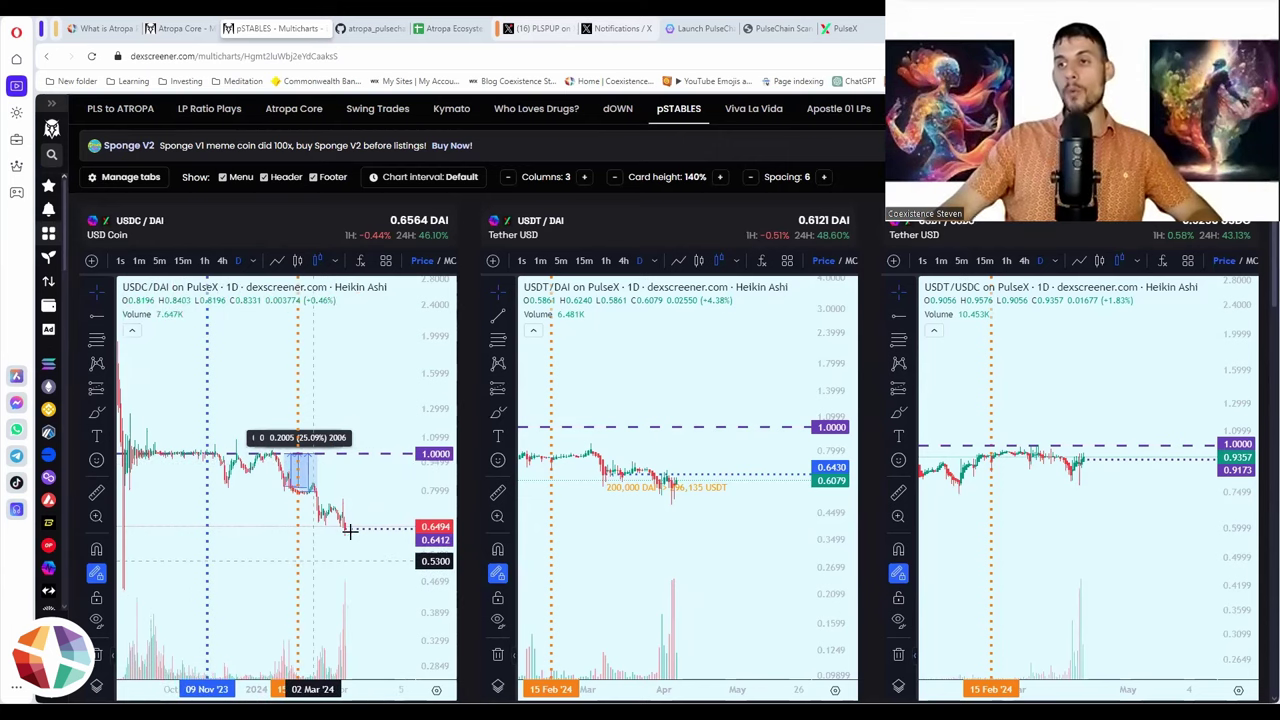
{"action": "scroll", "coordinate": [351, 571], "scroll_direction": "left", "scroll_amount": 2}
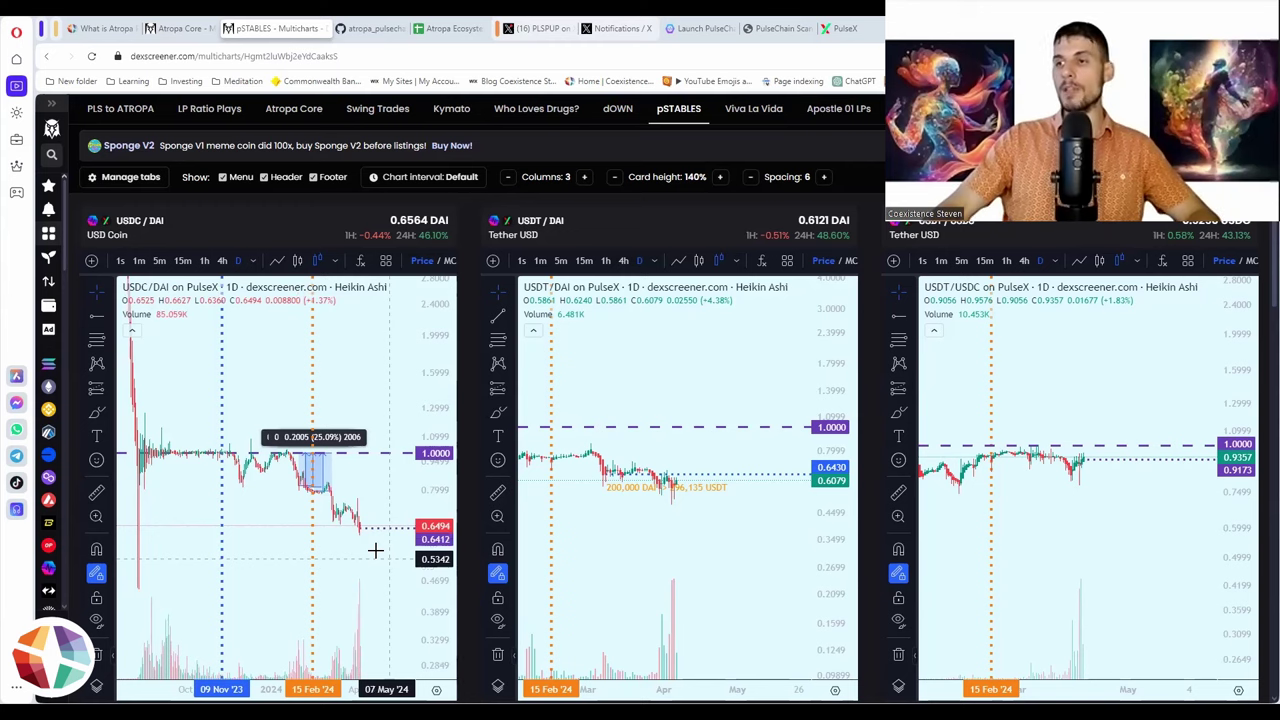
{"action": "scroll", "coordinate": [375, 550], "scroll_direction": "up", "scroll_amount": 3}
{"action": "scroll", "coordinate": [328, 448], "scroll_direction": "up", "scroll_amount": 2}
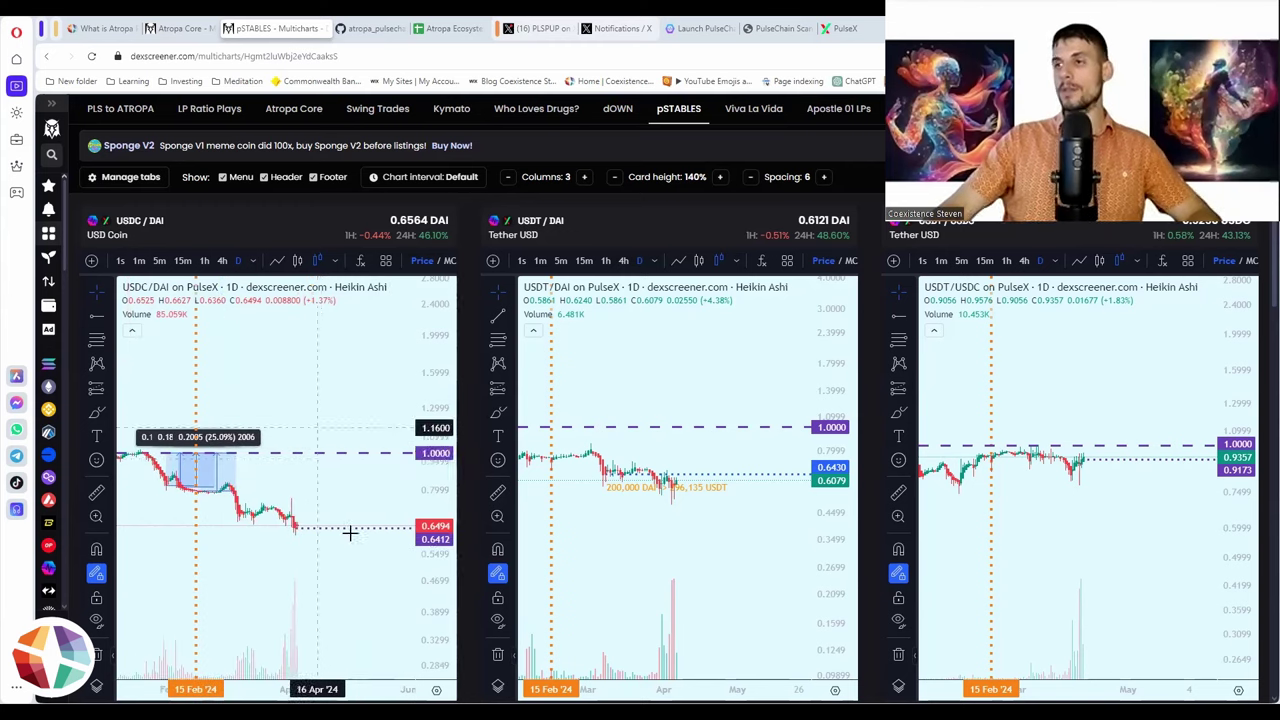
Step: Examine the longer price history of the USDT / DAI and USDT / USDC charts relative to their dashed 1.0000 lines
{"action": "scroll", "coordinate": [466, 360], "scroll_direction": "down", "scroll_amount": 5}
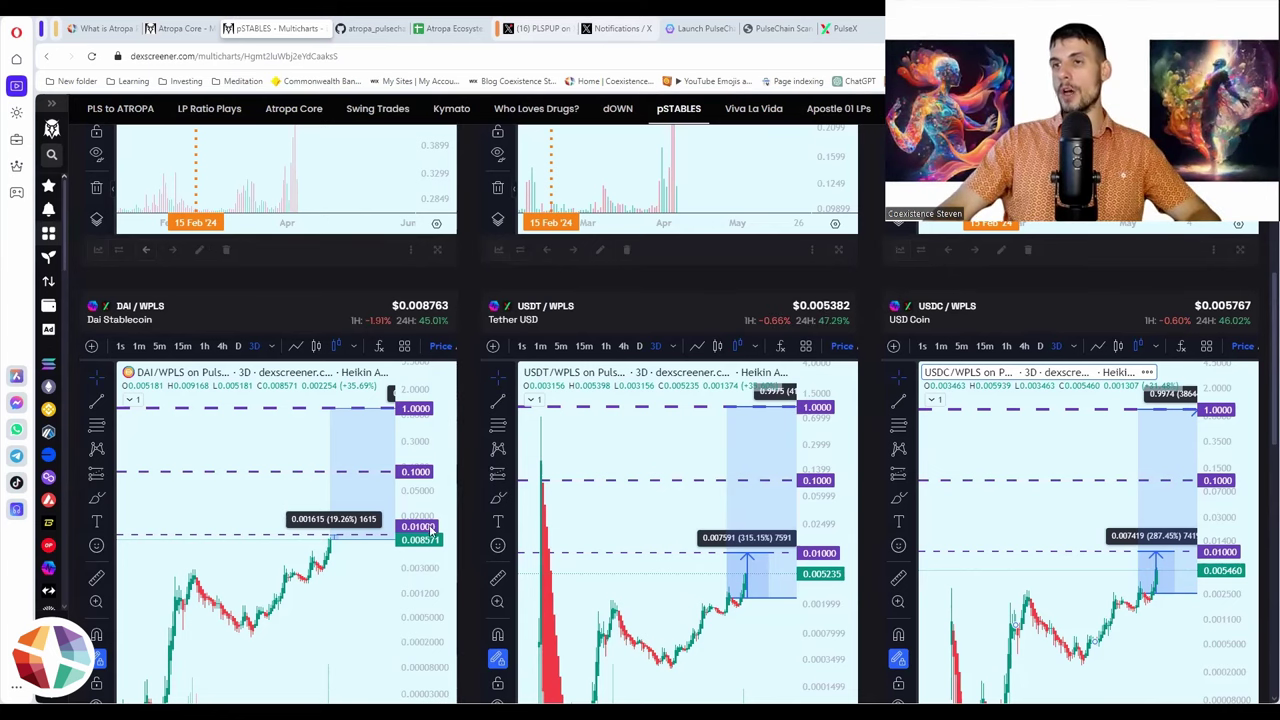
{"action": "scroll", "coordinate": [463, 543], "scroll_direction": "up", "scroll_amount": 2}
{"action": "scroll", "coordinate": [646, 459], "scroll_direction": "up", "scroll_amount": 3}
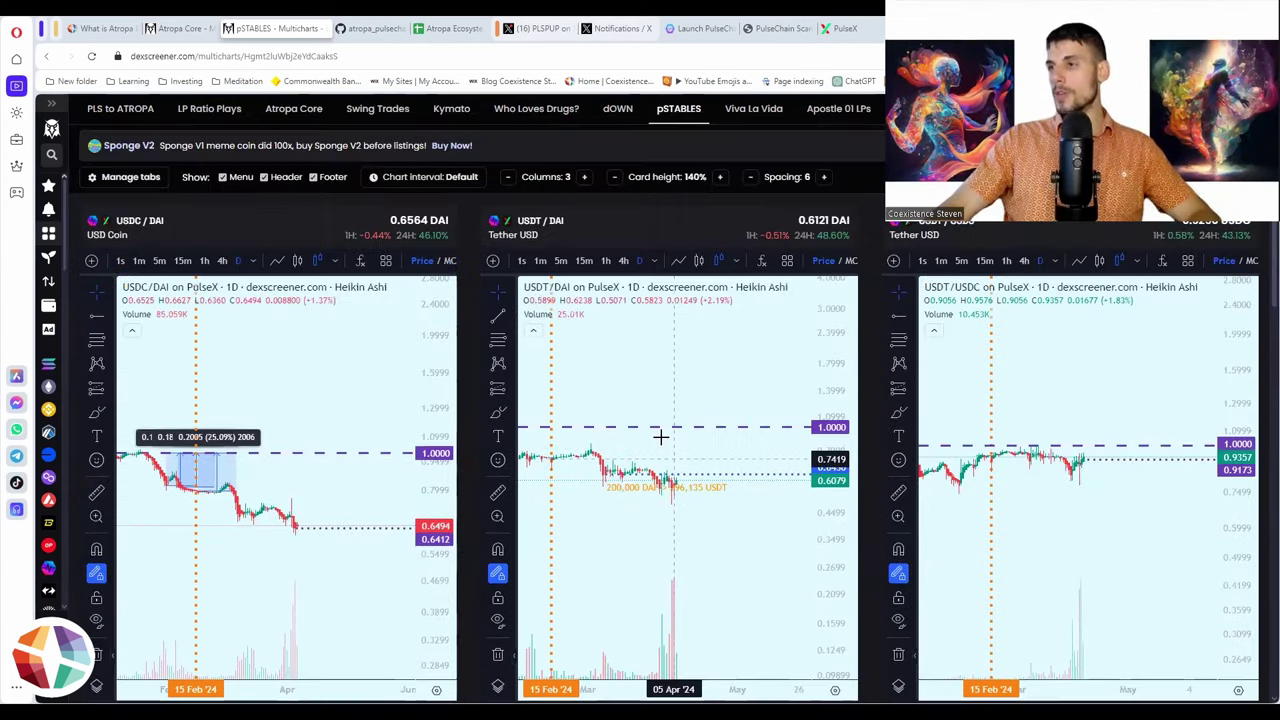
{"action": "scroll", "coordinate": [640, 465], "scroll_direction": "down", "scroll_amount": 3}
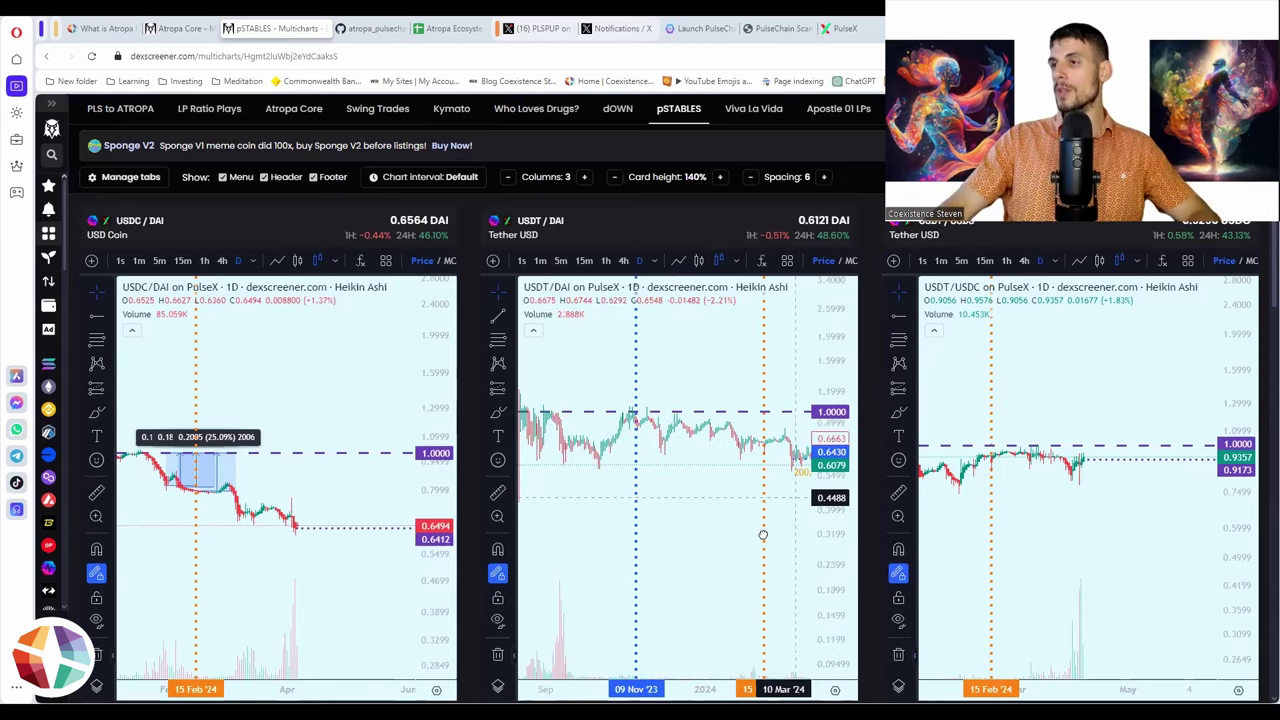
{"action": "scroll", "coordinate": [786, 434], "scroll_direction": "up", "scroll_amount": 1}
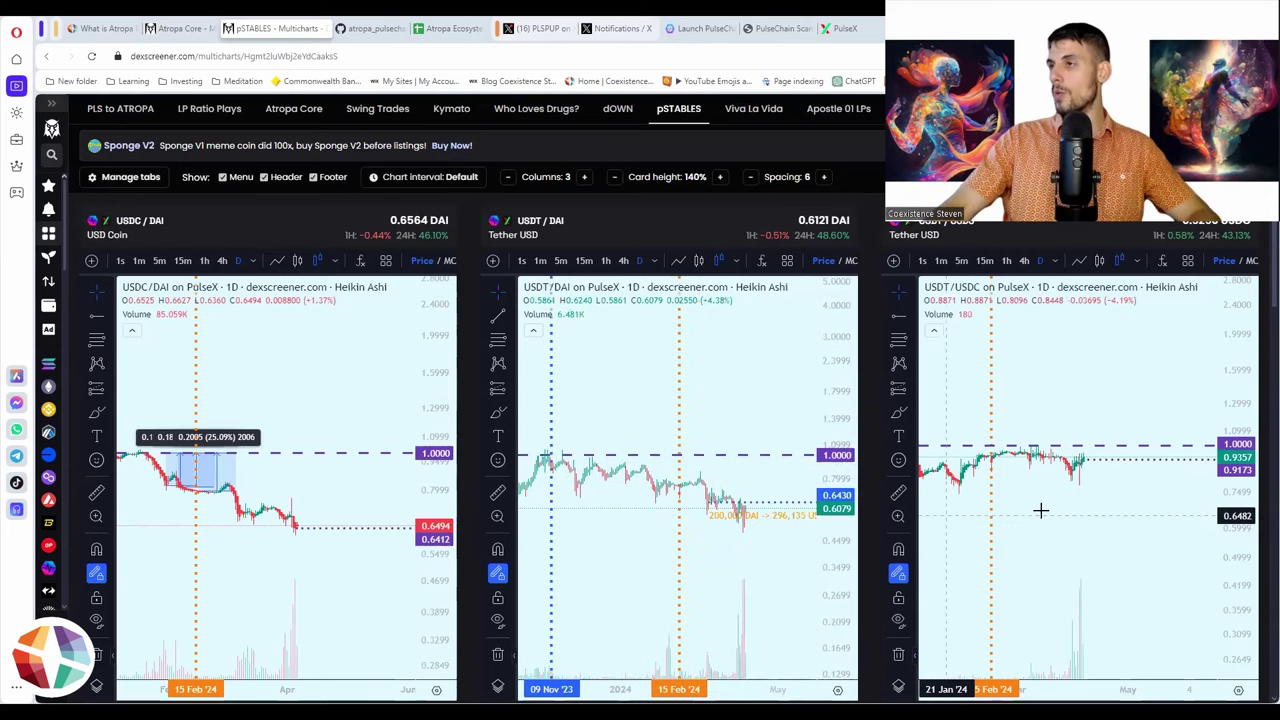
{"action": "scroll", "coordinate": [1041, 511], "scroll_direction": "down", "scroll_amount": 3}
{"action": "scroll", "coordinate": [1088, 518], "scroll_direction": "down", "scroll_amount": 2}
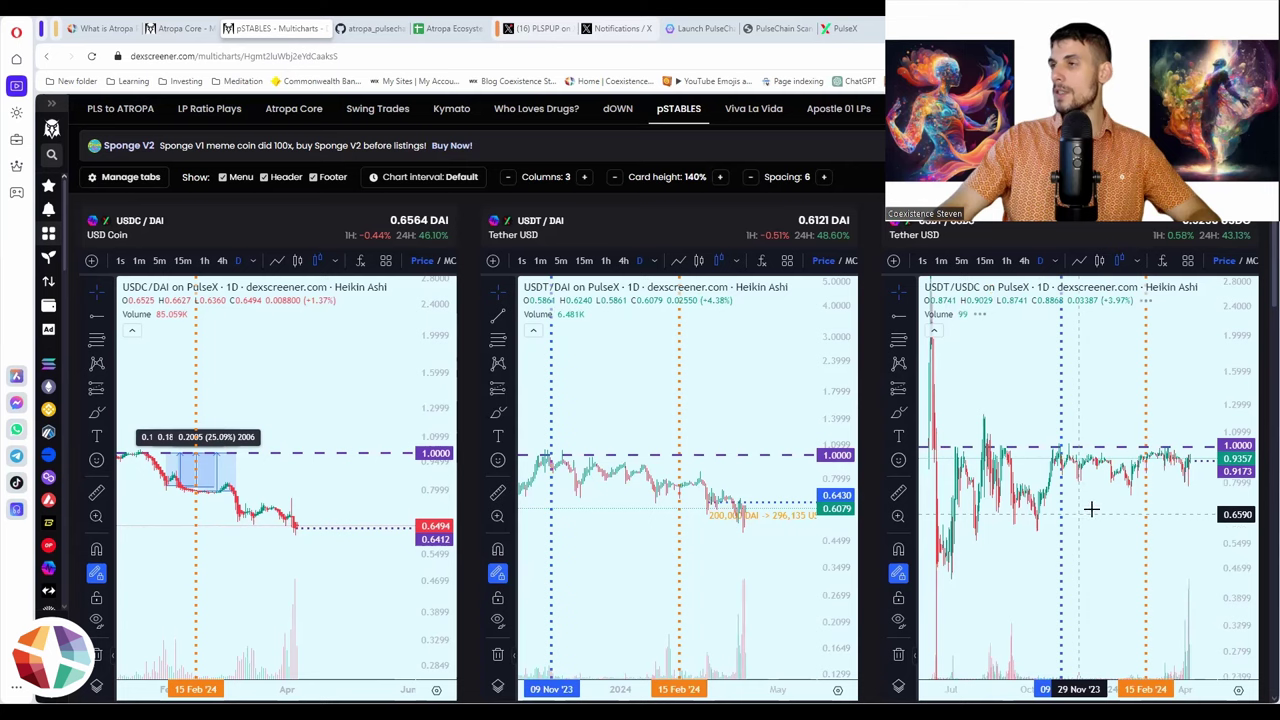
{"action": "scroll", "coordinate": [1091, 509], "scroll_direction": "up", "scroll_amount": 1}
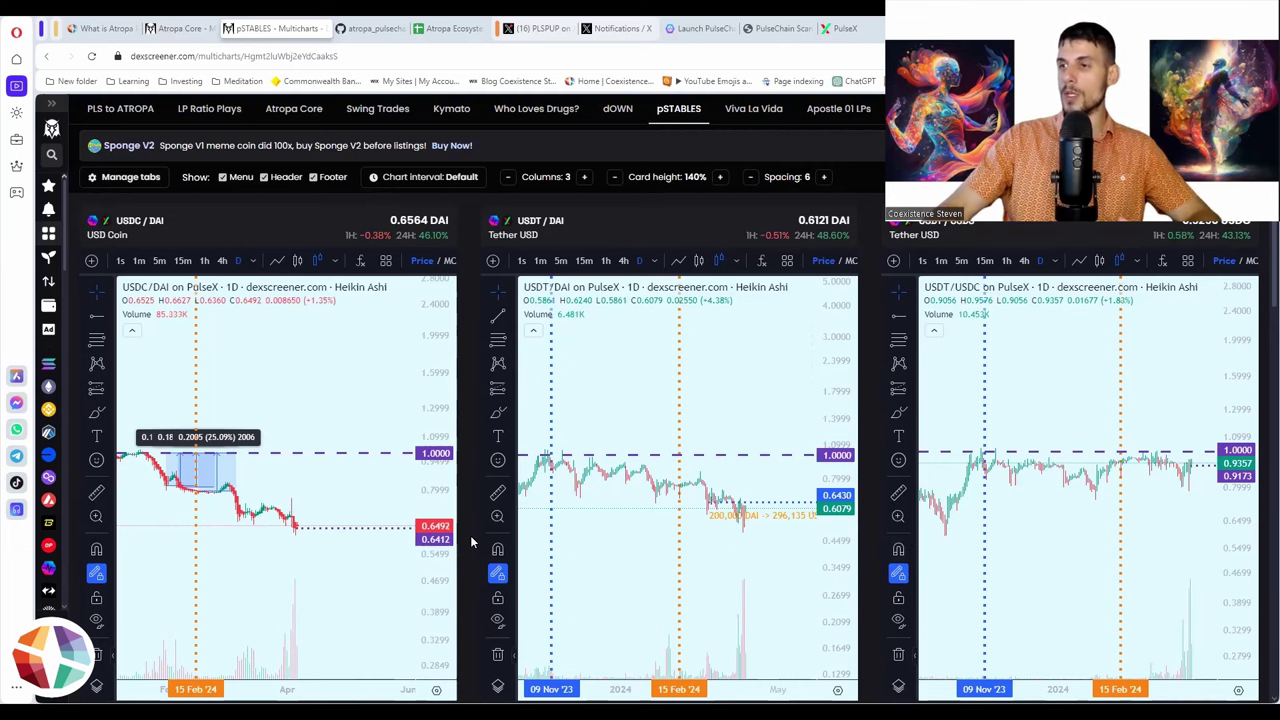
Step: Compare the stablecoin pair charts with the DAI, USDT and USDC / WPLS charts and their dashed 0.01, 0.1 and 1.0 targets
{"action": "scroll", "coordinate": [470, 535], "scroll_direction": "down", "scroll_amount": 3}
{"action": "scroll", "coordinate": [470, 535], "scroll_direction": "up", "scroll_amount": 3}
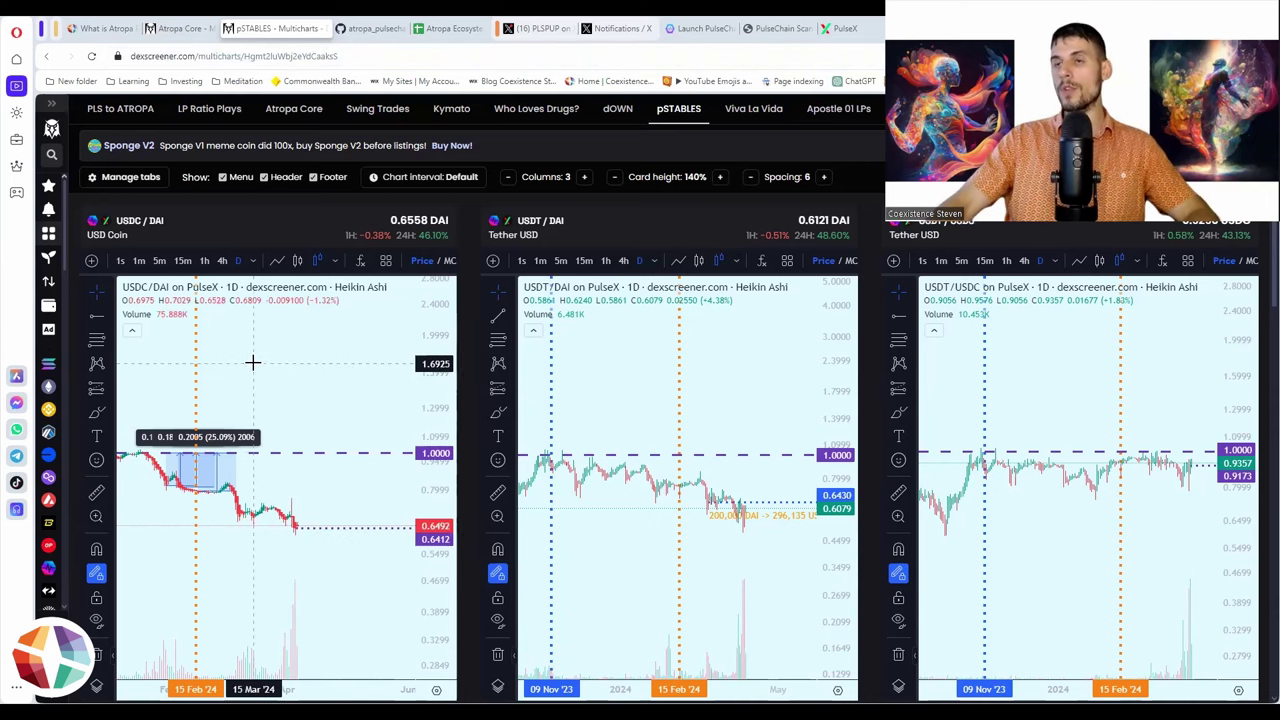
{"action": "scroll", "coordinate": [468, 535], "scroll_direction": "down", "scroll_amount": 4}
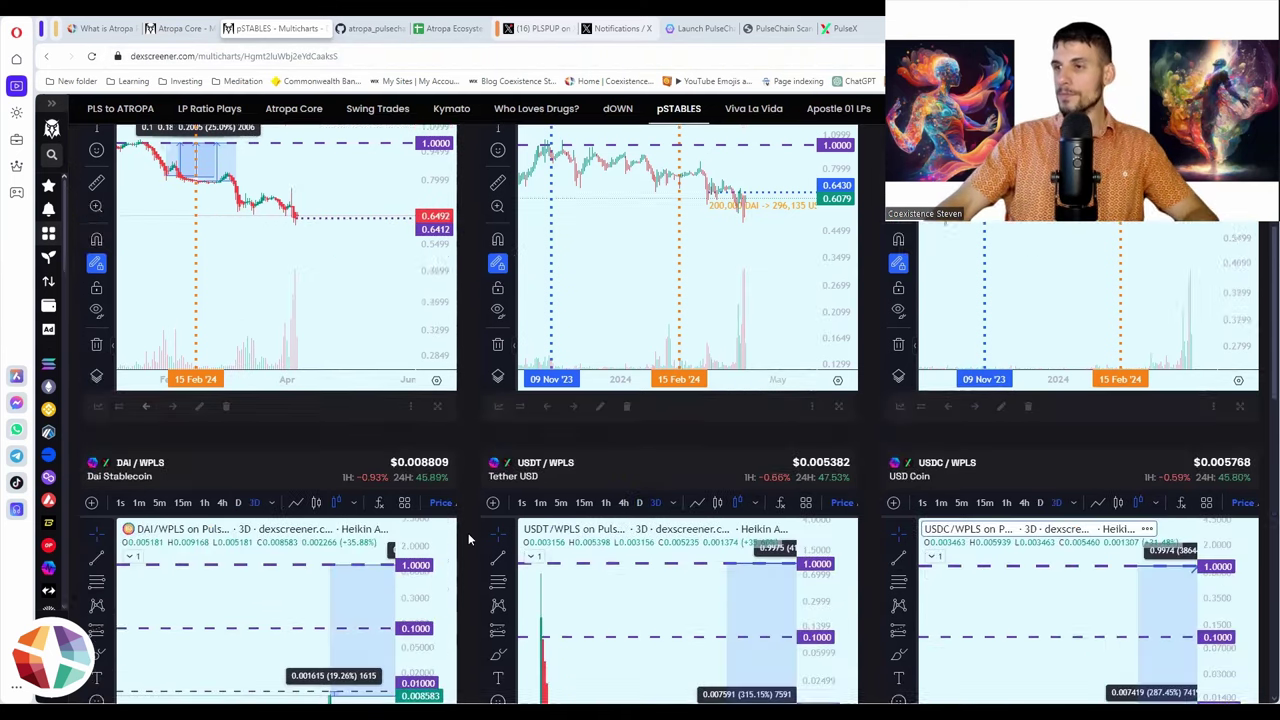
{"action": "scroll", "coordinate": [468, 535], "scroll_direction": "down", "scroll_amount": 1}
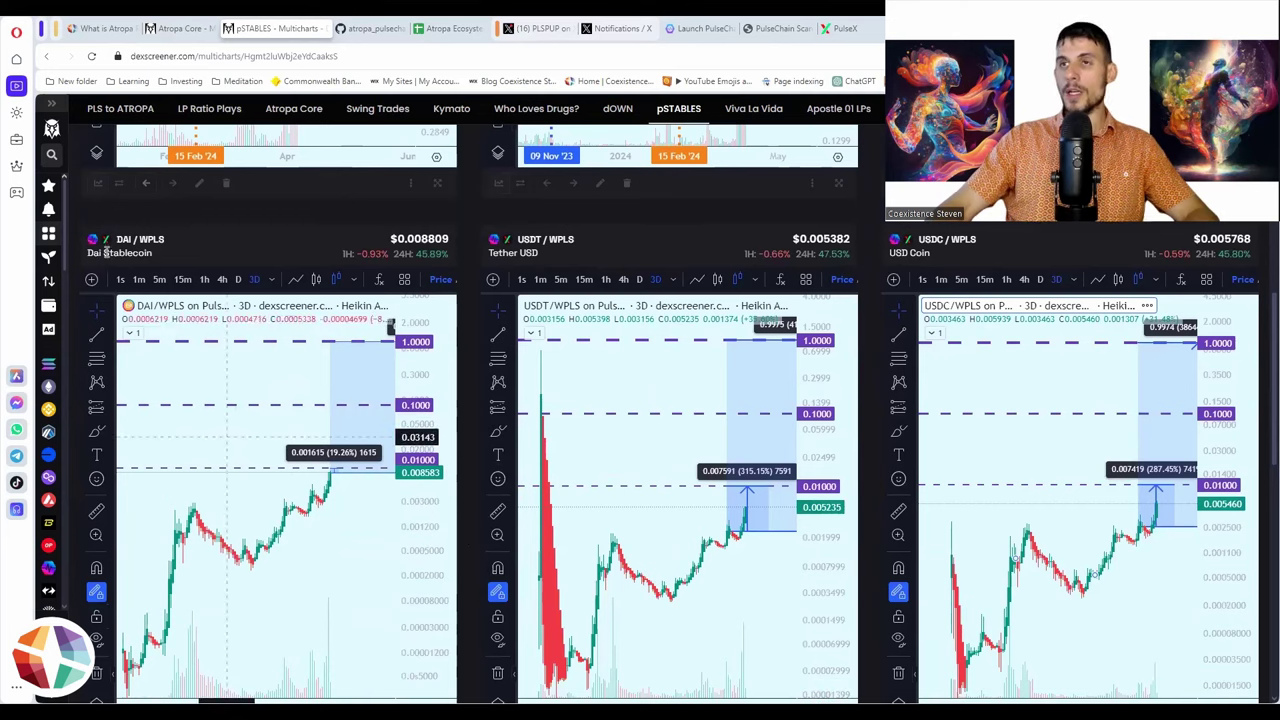
{"action": "scroll", "coordinate": [869, 325], "scroll_direction": "up", "scroll_amount": 1}
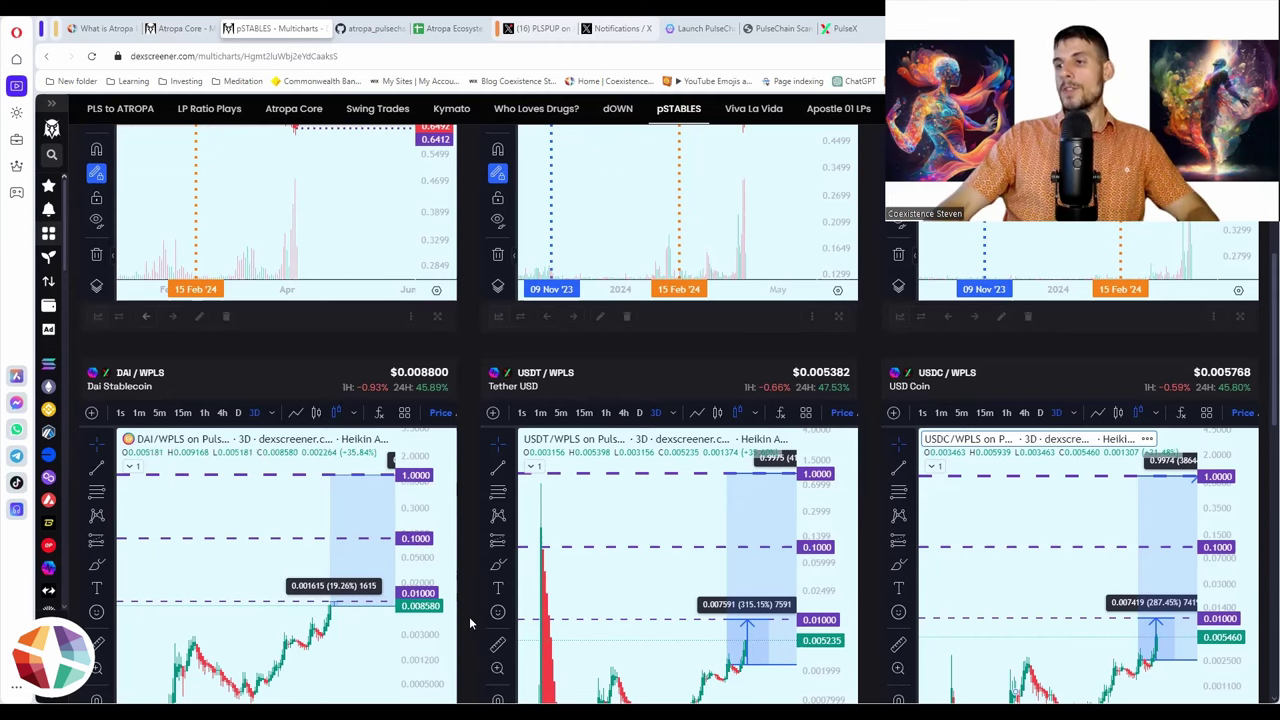
{"action": "scroll", "coordinate": [870, 573], "scroll_direction": "down", "scroll_amount": 1}
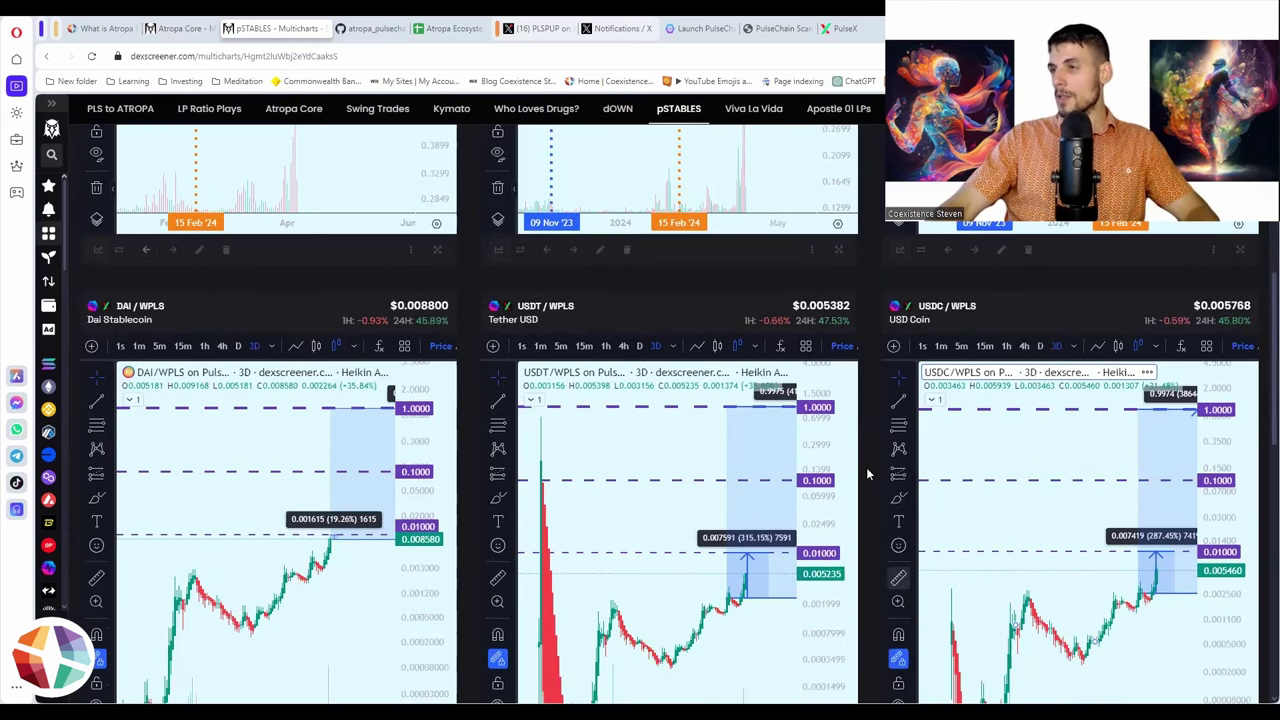
Step: Compare the USDP / WPLS and FRAX / WPLS price patterns with those of the DAI, USDT and USDC / WPLS charts
{"action": "scroll", "coordinate": [868, 474], "scroll_direction": "down", "scroll_amount": 5}
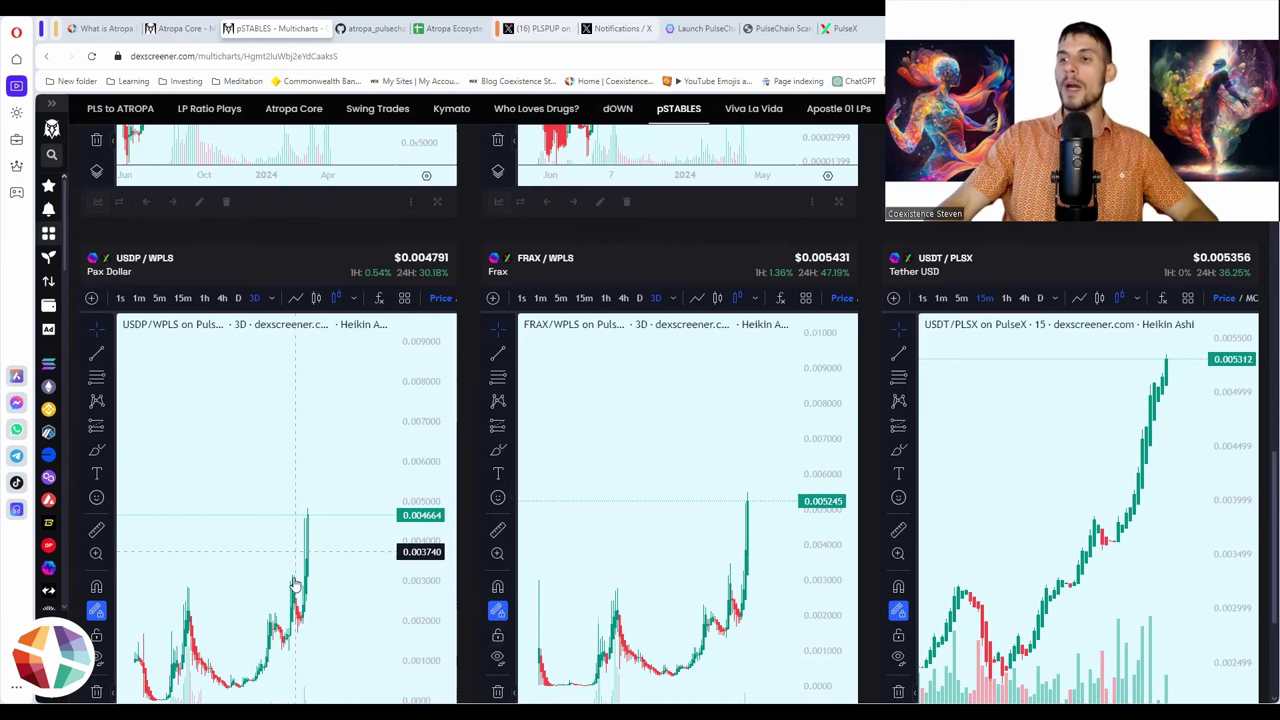
{"action": "scroll", "coordinate": [477, 481], "scroll_direction": "up", "scroll_amount": 1}
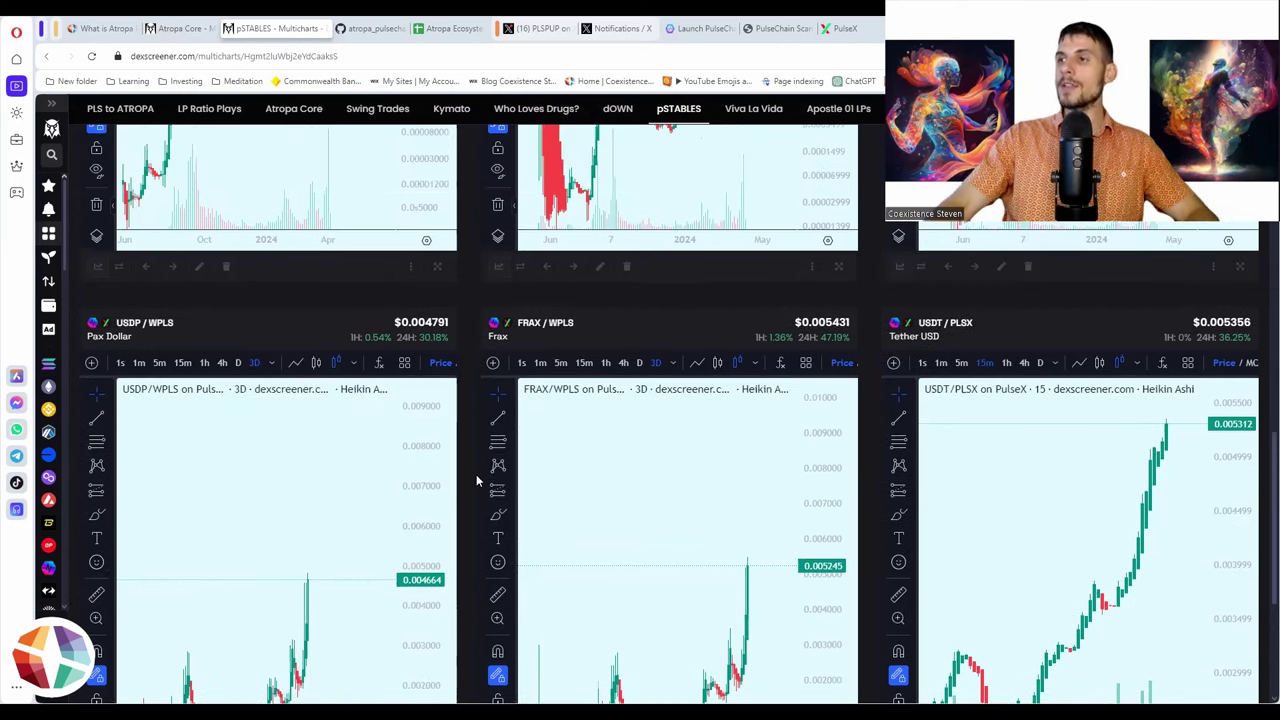
{"action": "scroll", "coordinate": [477, 481], "scroll_direction": "up", "scroll_amount": 5}
{"action": "scroll", "coordinate": [477, 481], "scroll_direction": "down", "scroll_amount": 1}
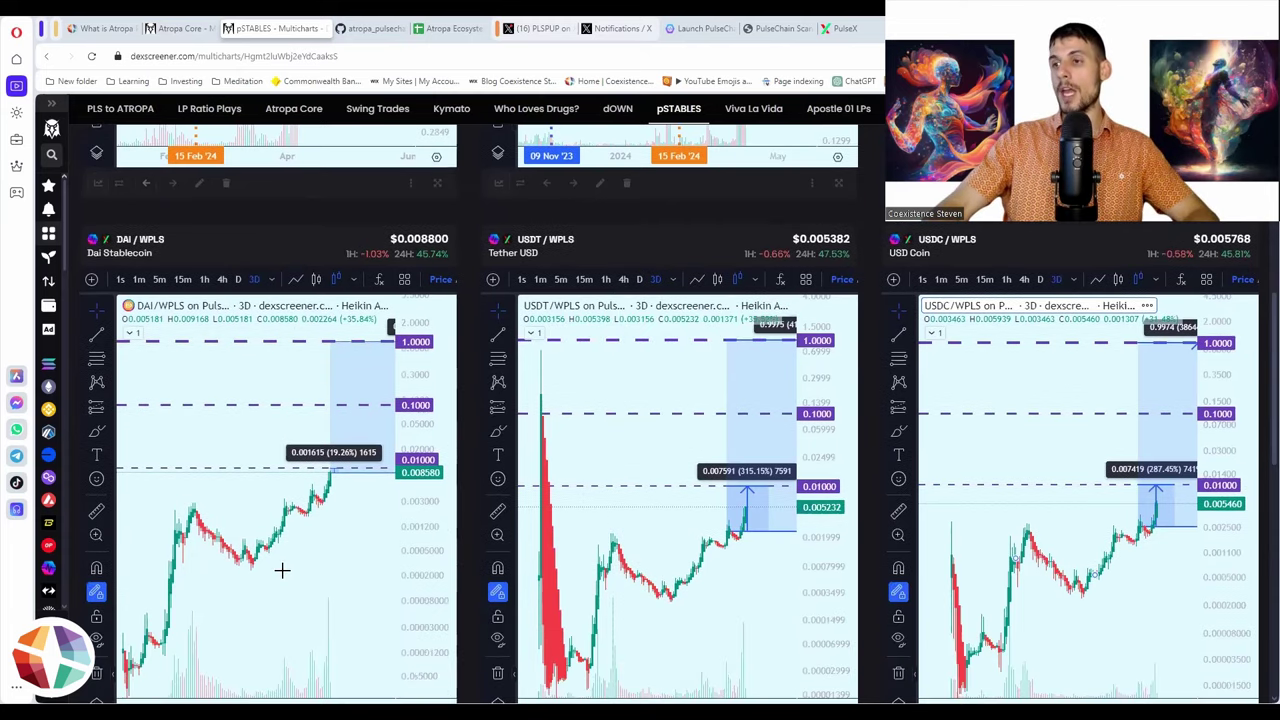
{"action": "scroll", "coordinate": [651, 628], "scroll_direction": "down", "scroll_amount": 5}
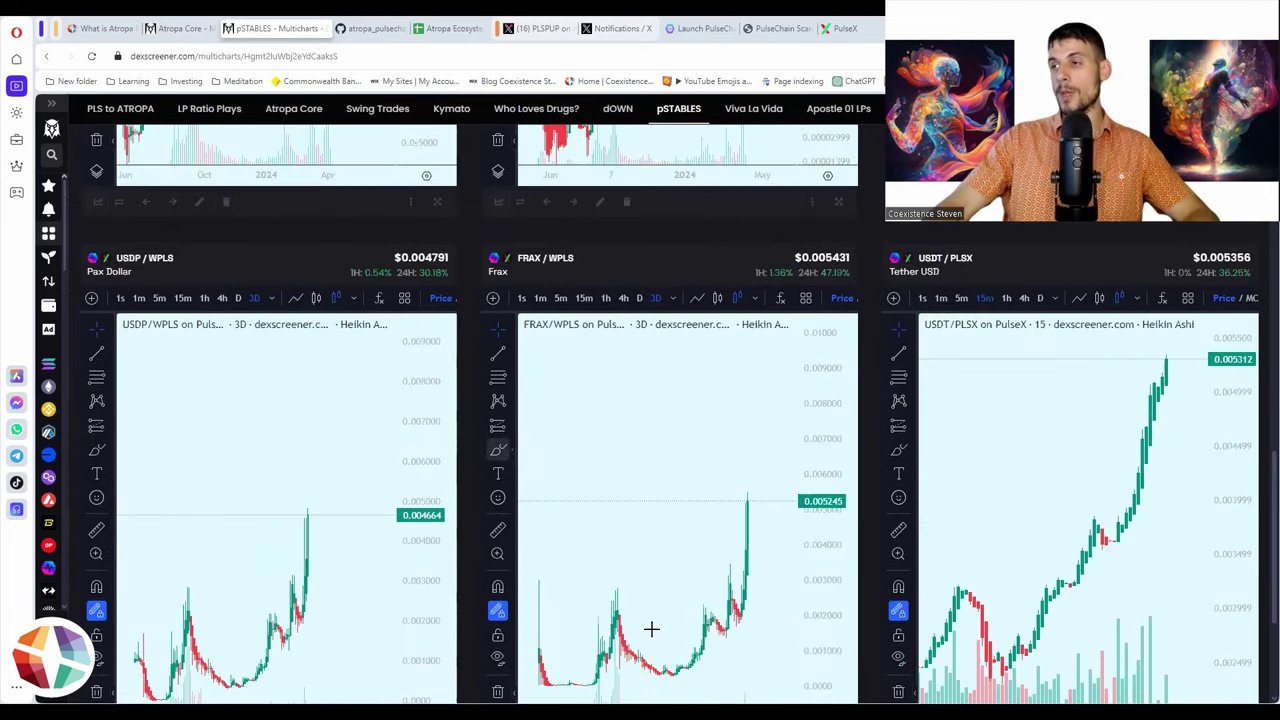
{"action": "left_click", "coordinate": [139, 298]}
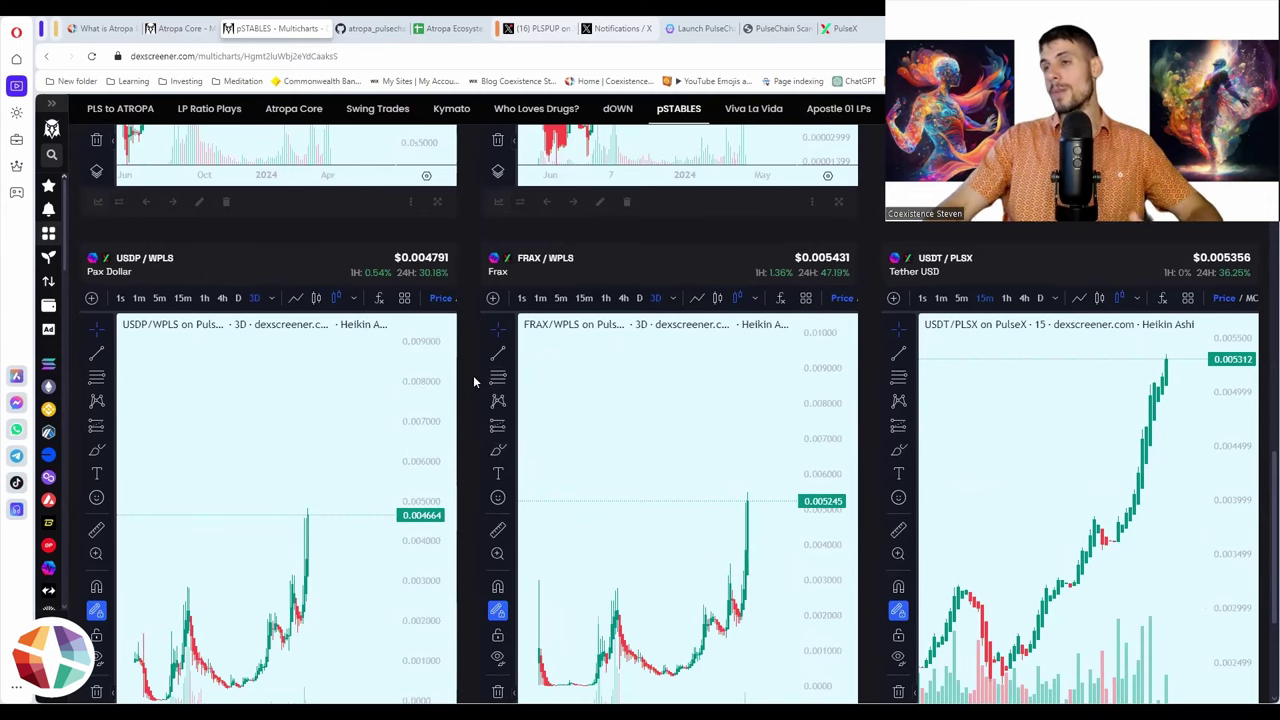
{"action": "scroll", "coordinate": [473, 375], "scroll_direction": "up", "scroll_amount": 3}
{"action": "scroll", "coordinate": [463, 408], "scroll_direction": "down", "scroll_amount": 3}
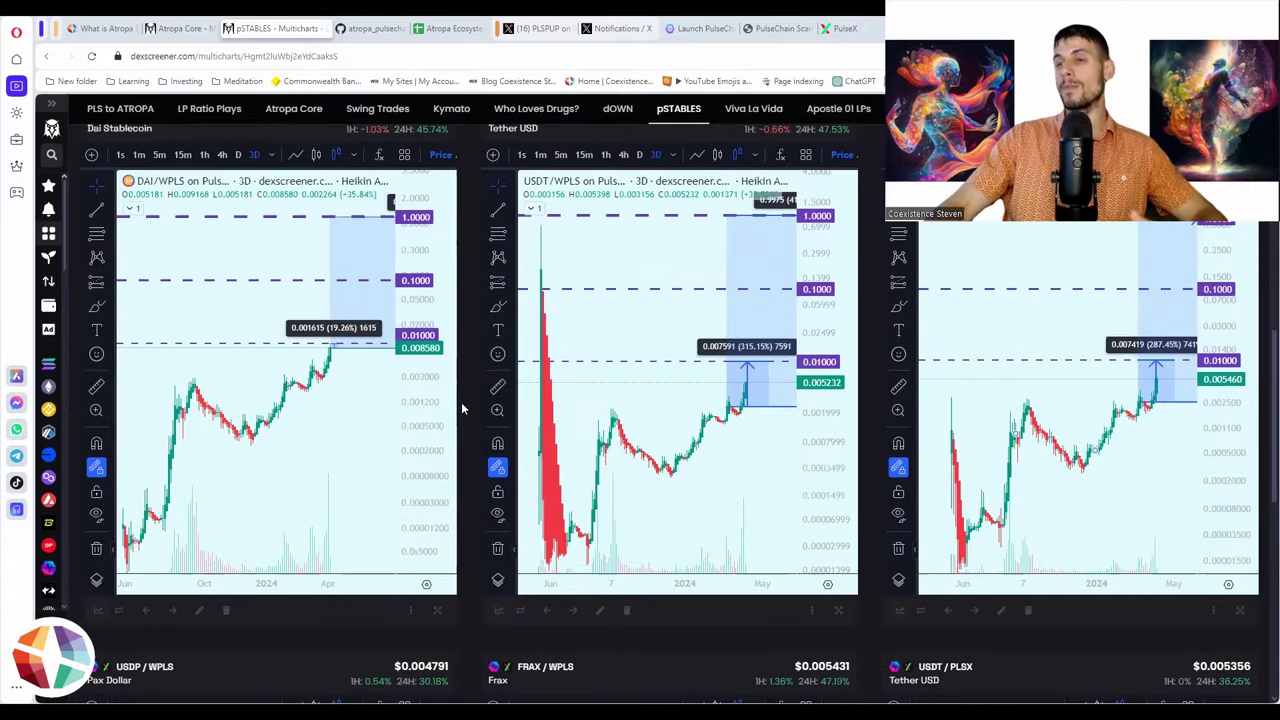
{"action": "scroll", "coordinate": [463, 408], "scroll_direction": "down", "scroll_amount": 6}
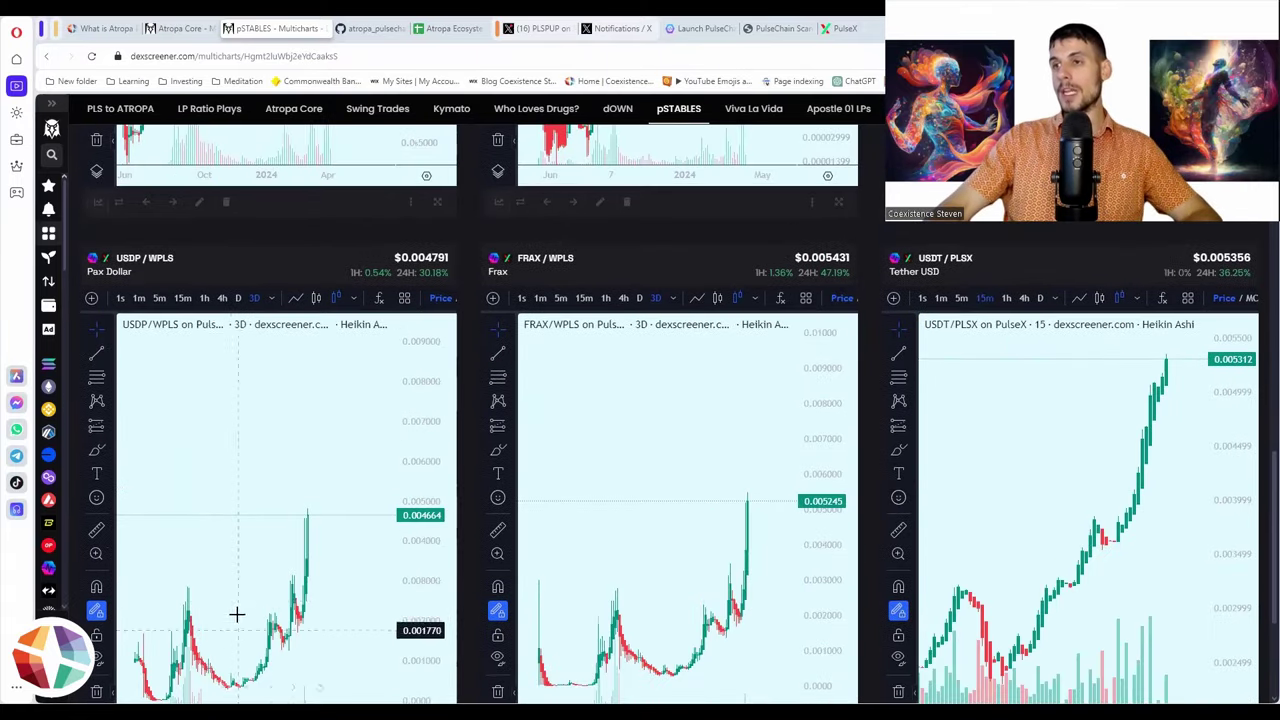
Step: Zoom out the DAI / WPLS chart slightly and examine its price against the dashed 0.01 line, alongside the other stablecoin charts
{"action": "scroll", "coordinate": [461, 376], "scroll_direction": "up", "scroll_amount": 4}
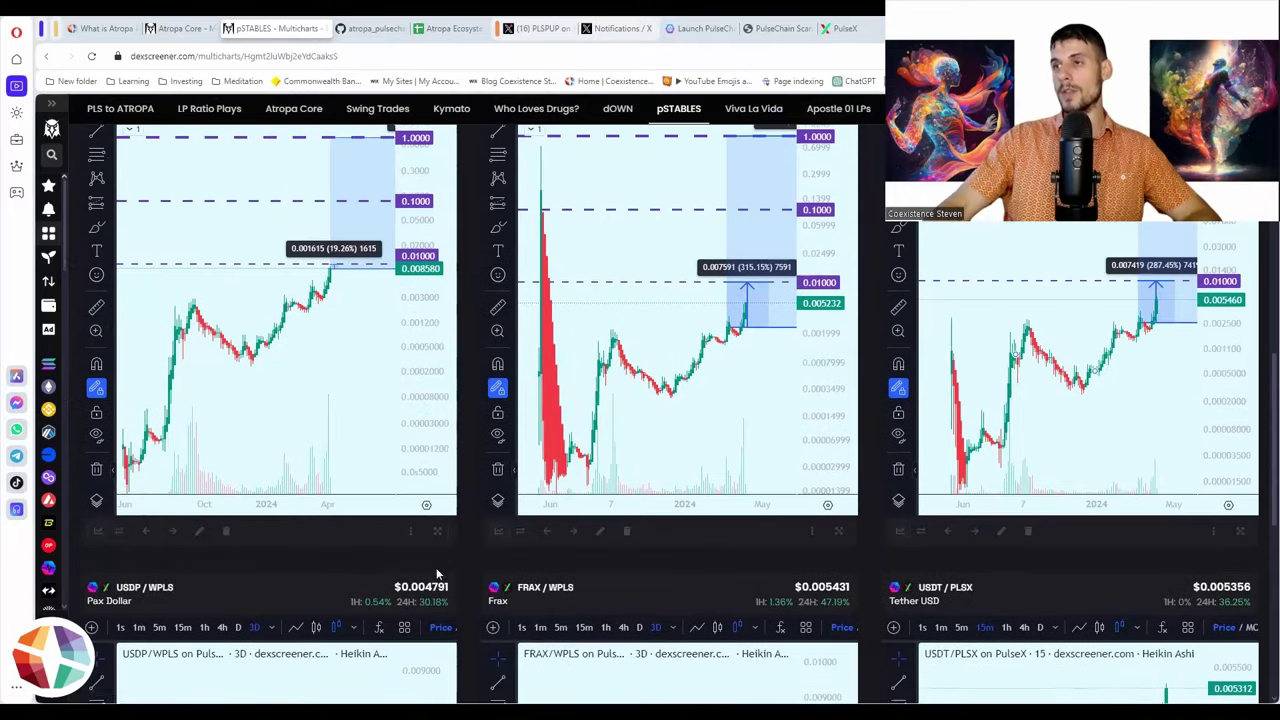
{"action": "scroll", "coordinate": [476, 622], "scroll_direction": "up", "scroll_amount": 2}
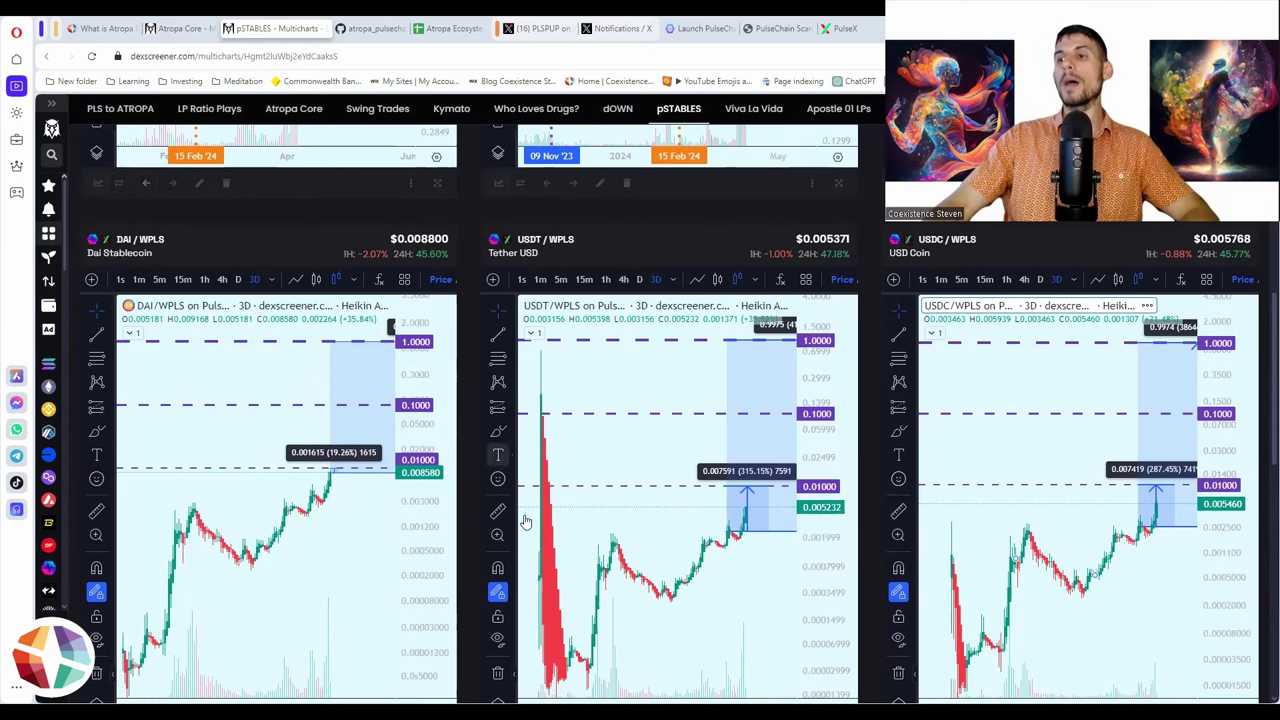
{"action": "scroll", "coordinate": [303, 530], "scroll_direction": "down", "scroll_amount": 1}
{"action": "scroll", "coordinate": [284, 574], "scroll_direction": "down", "scroll_amount": 2}
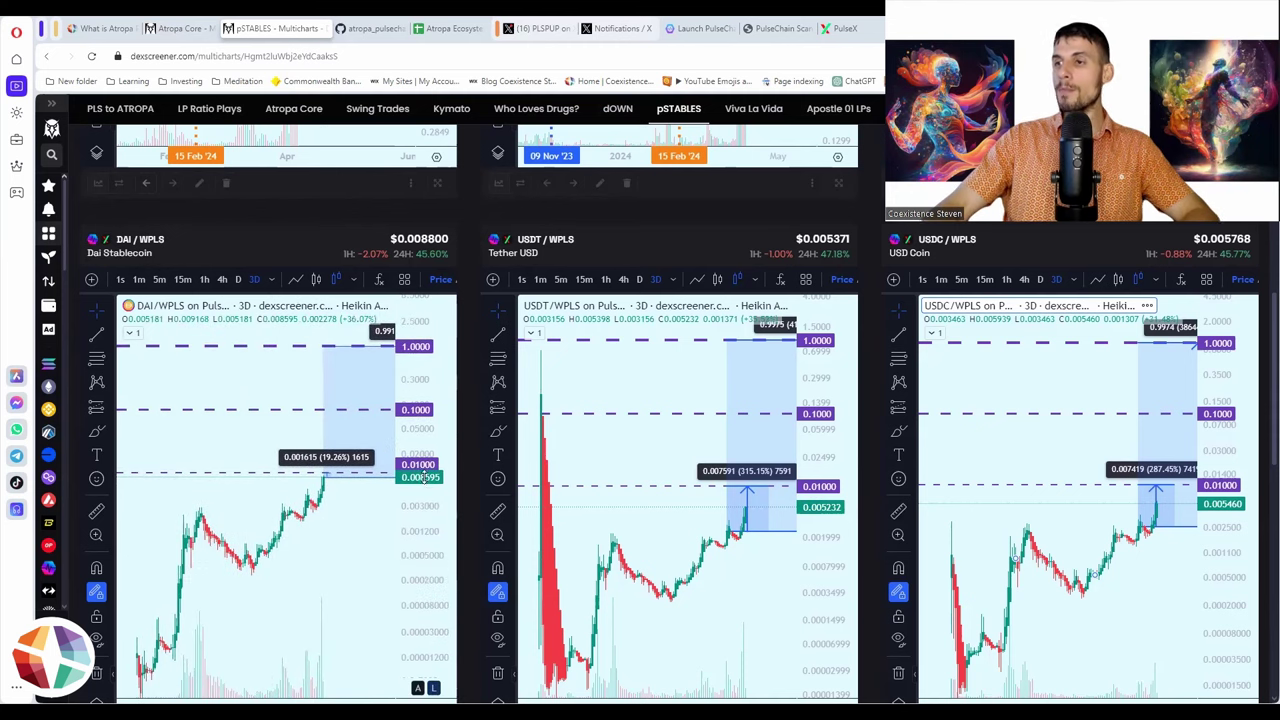
{"action": "scroll", "coordinate": [424, 478], "scroll_direction": "down", "scroll_amount": 1}
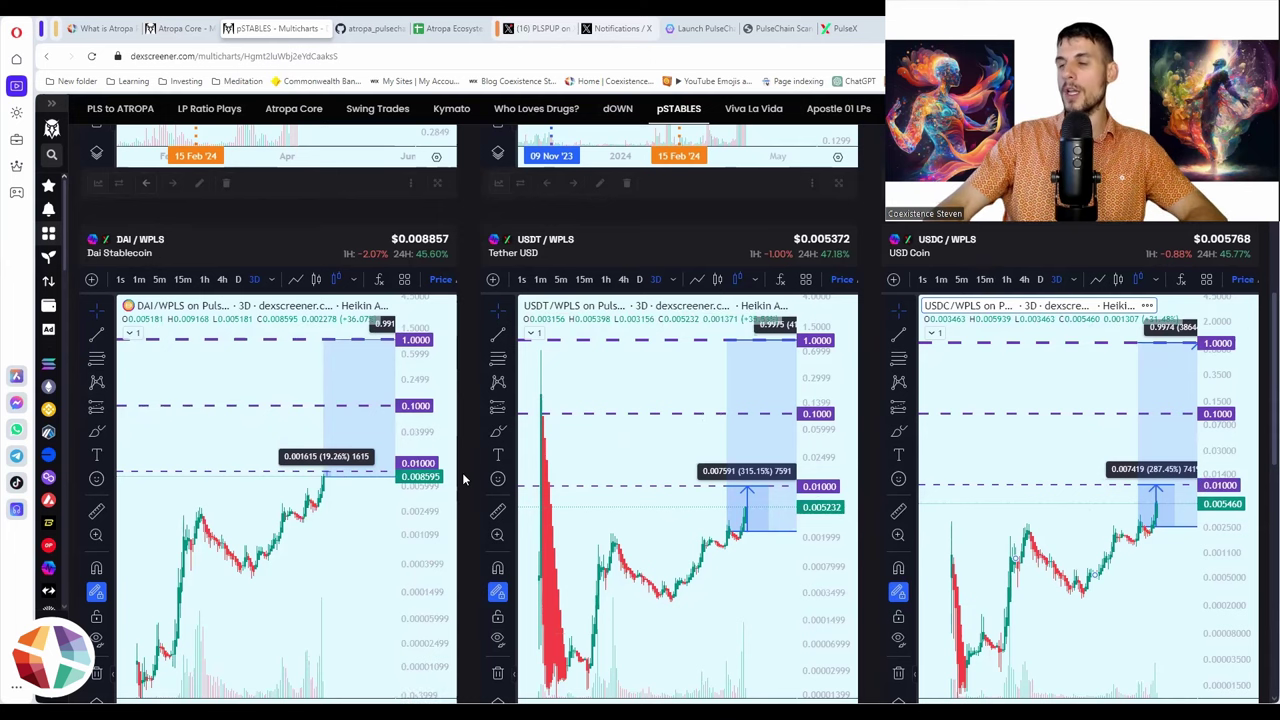
{"action": "scroll", "coordinate": [463, 480], "scroll_direction": "down", "scroll_amount": 5}
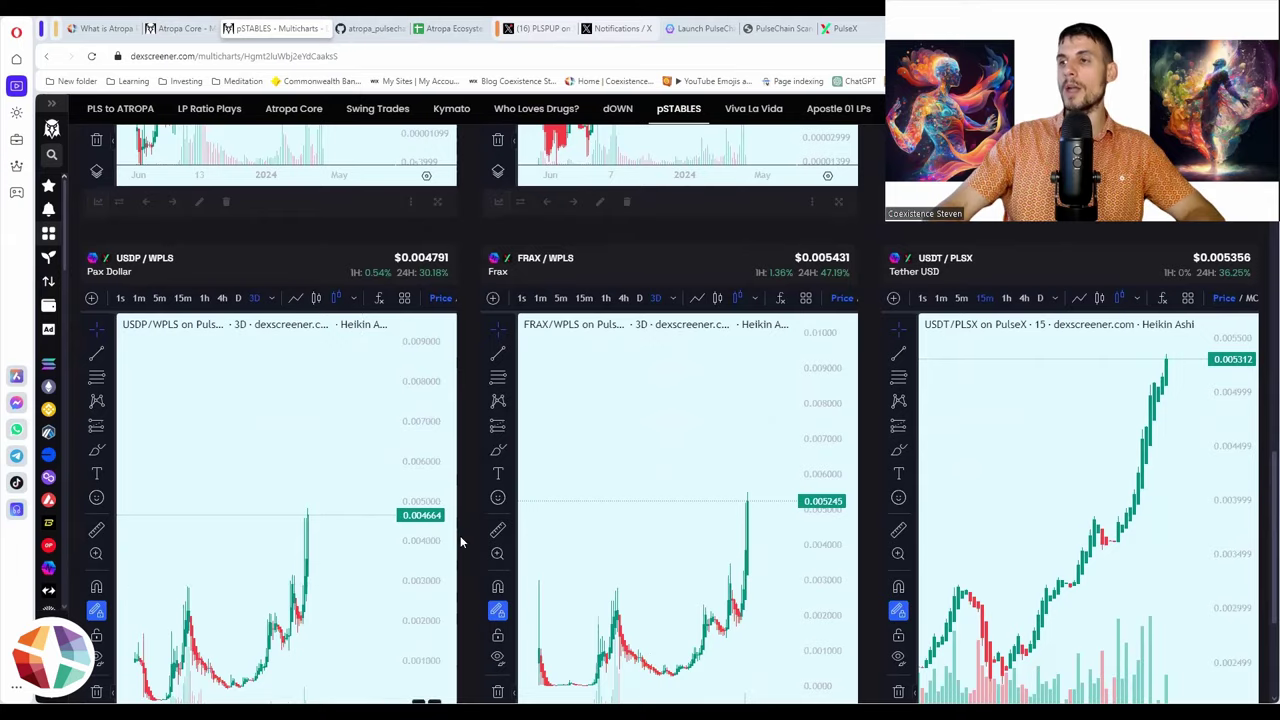
{"action": "scroll", "coordinate": [466, 524], "scroll_direction": "up", "scroll_amount": 5}
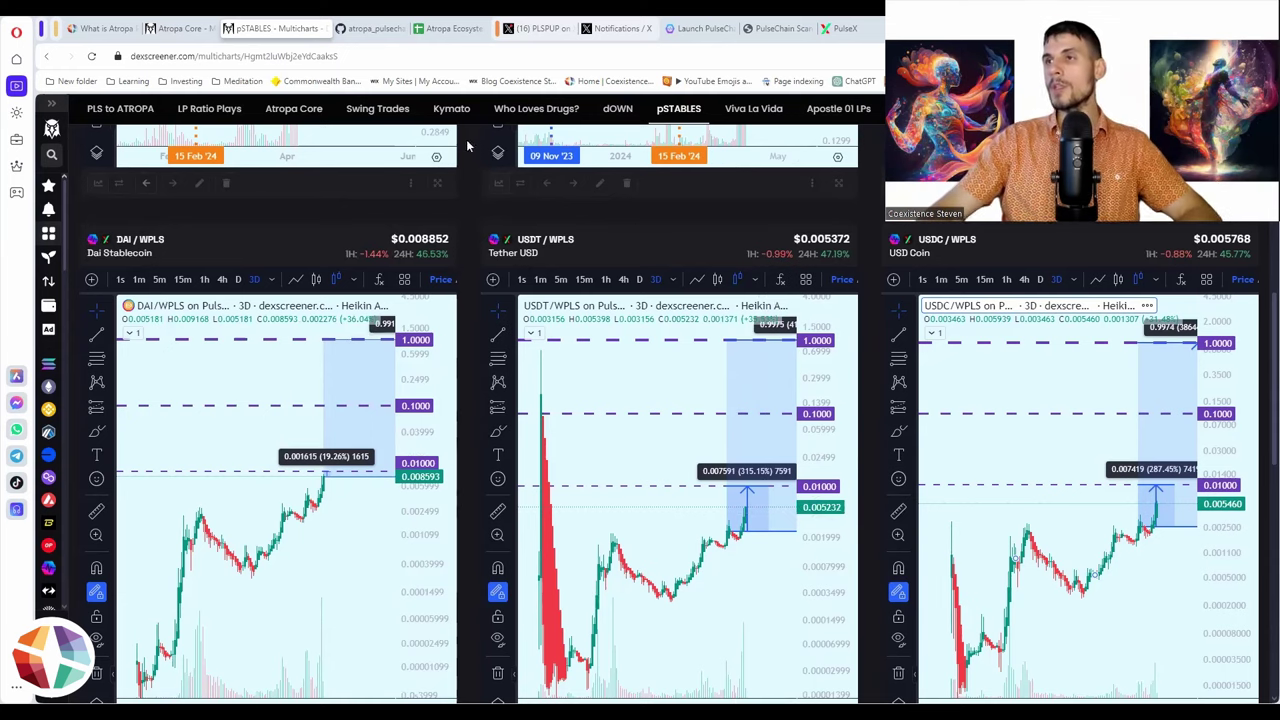
Step: Switch to the addresses.sol file on GitHub, highlight its Sharia SPDX licence line and examine the list of contract addresses
{"action": "left_click", "coordinate": [378, 30]}
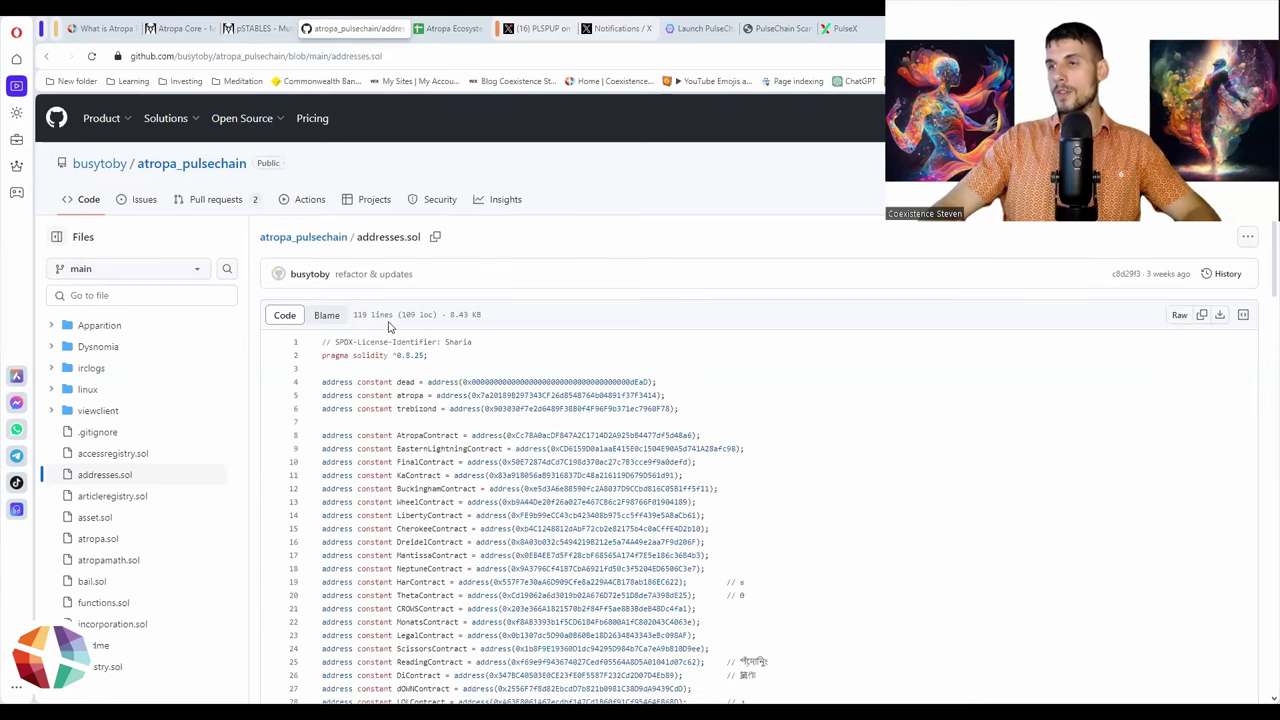
{"action": "left_click_drag", "start_coordinate": [428, 356], "coordinate": [361, 341]}
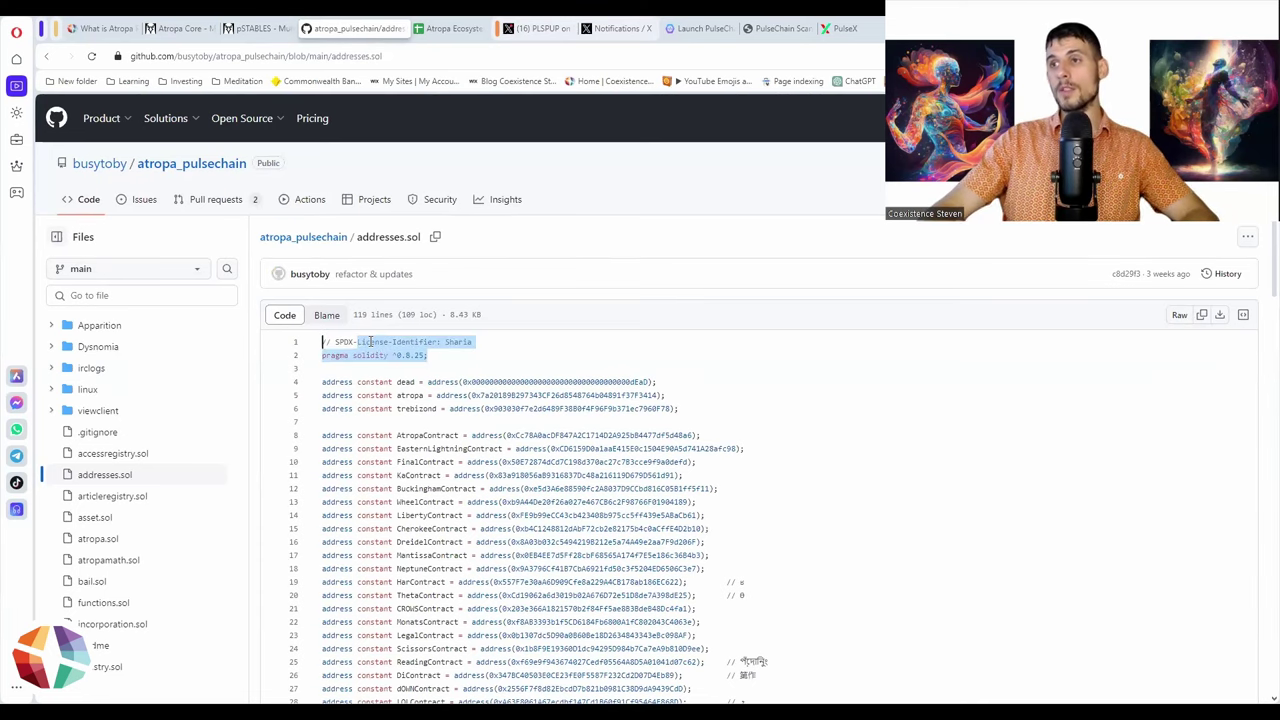
{"action": "triple_click", "coordinate": [370, 342]}
{"action": "scroll", "coordinate": [768, 374], "scroll_direction": "down", "scroll_amount": 2}
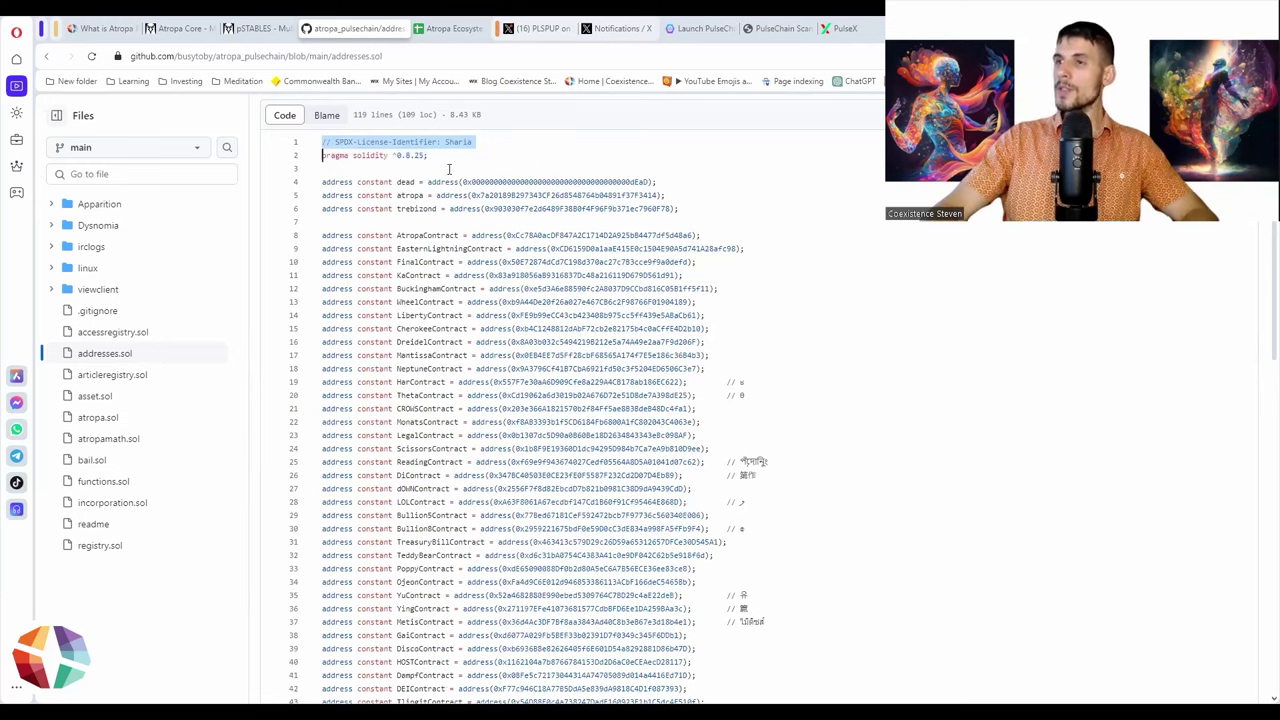
{"action": "scroll", "coordinate": [465, 263], "scroll_direction": "down", "scroll_amount": 1}
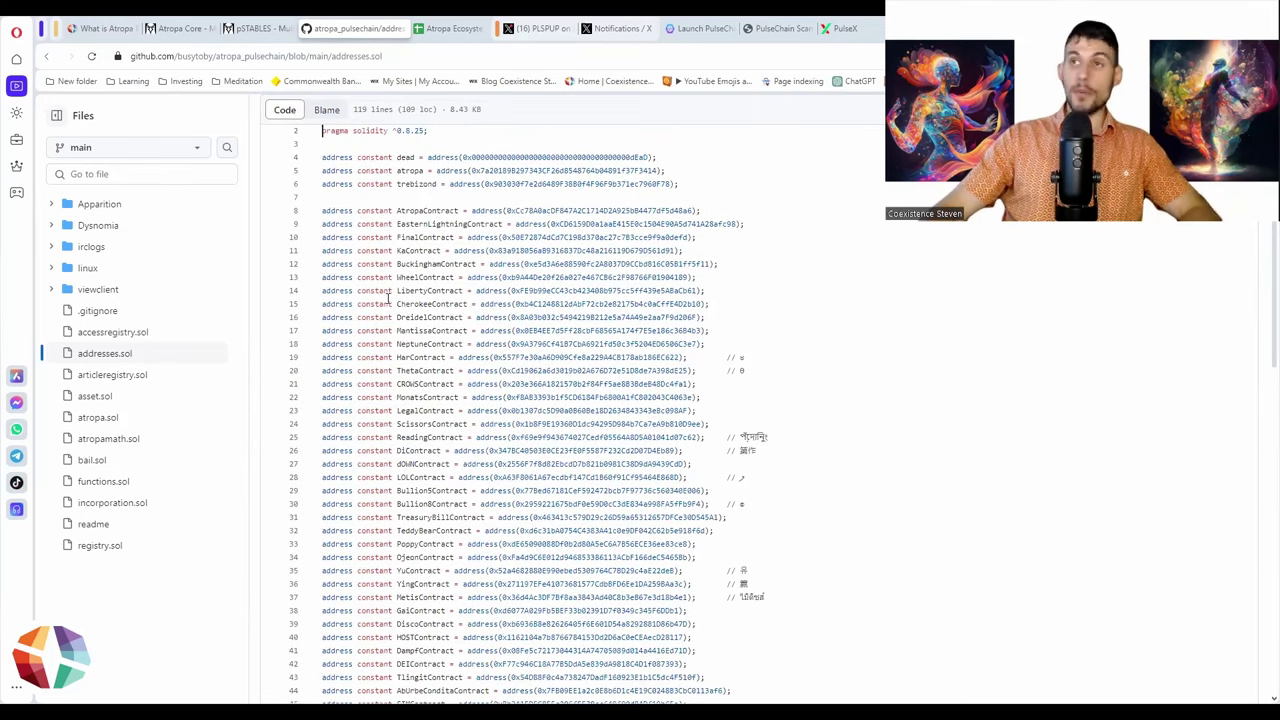
{"action": "scroll", "coordinate": [390, 297], "scroll_direction": "down", "scroll_amount": 1}
{"action": "scroll", "coordinate": [388, 315], "scroll_direction": "up", "scroll_amount": 1}
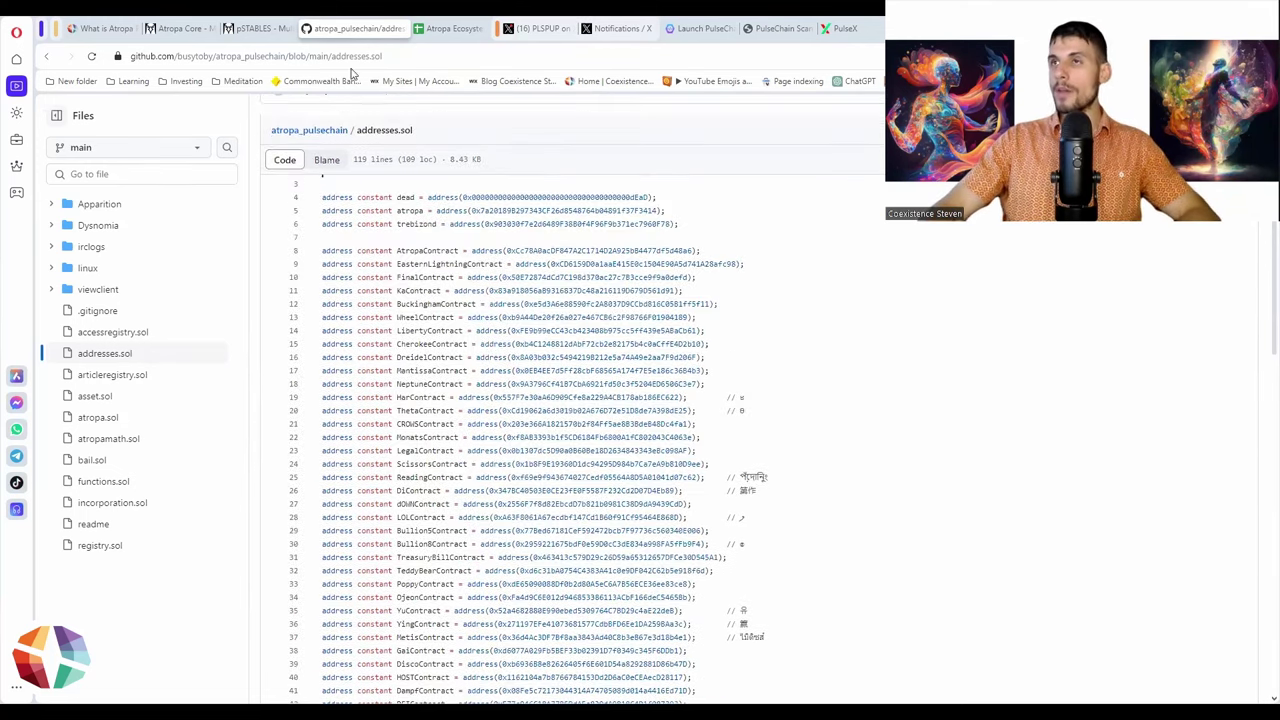
Step: Highlight the repository name atropa_pulsechain in the page address, then clear the highlight in the code
{"action": "scroll", "coordinate": [350, 72], "scroll_direction": "up", "scroll_amount": 2}
{"action": "double_click", "coordinate": [258, 57]}
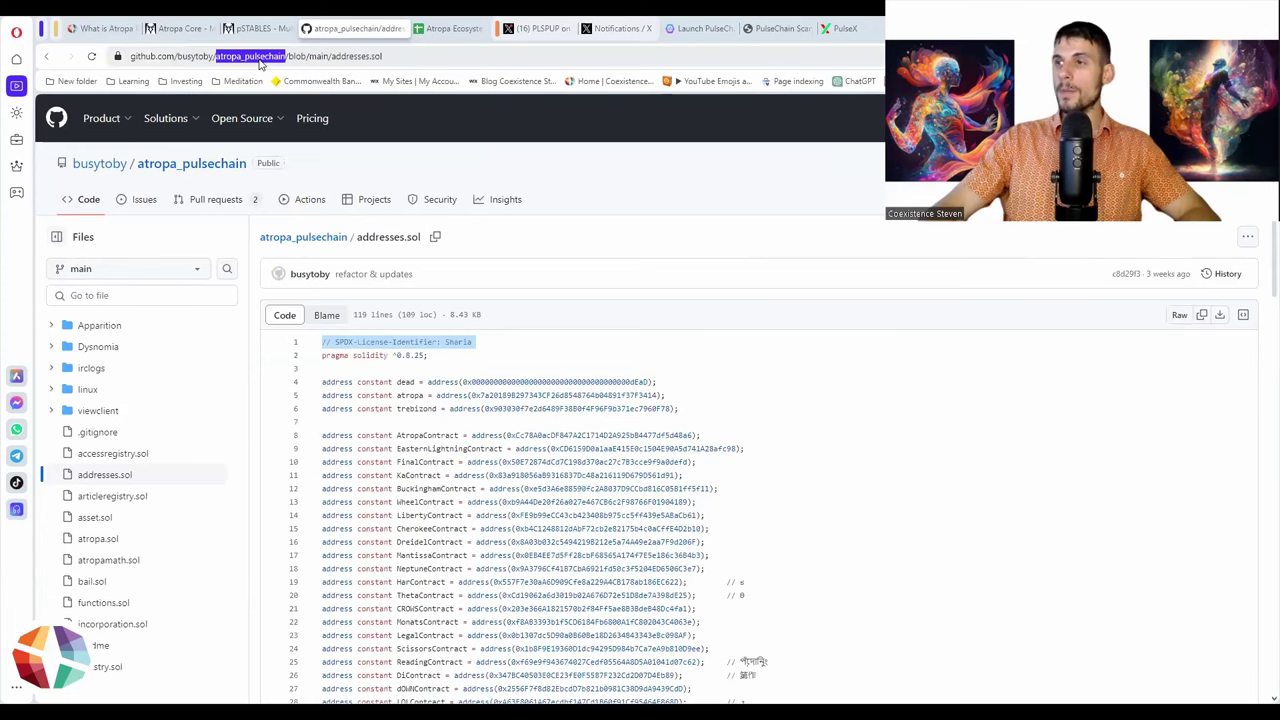
{"action": "left_click", "coordinate": [780, 398]}
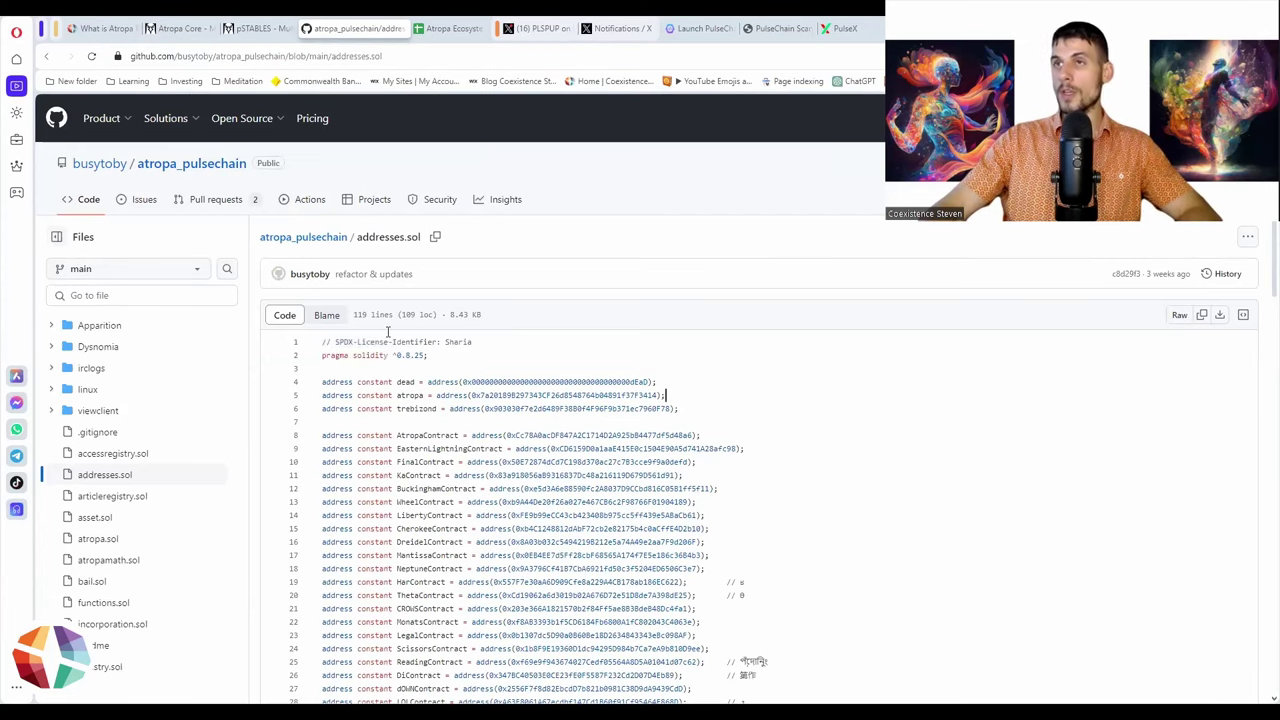
Step: Find "mantissa" in addresses.sol and copy the contract address of MantissaContract
{"action": "key", "text": "ctrl+f"}
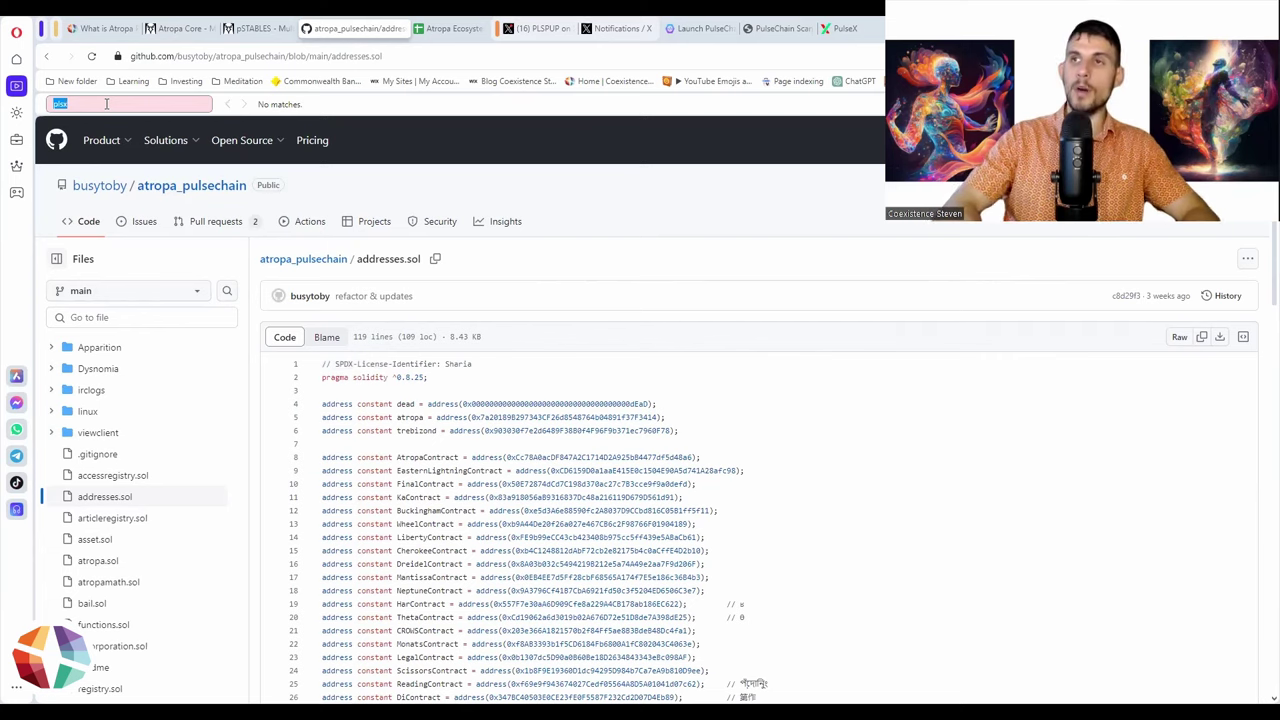
{"action": "type", "text": "mantissa"}
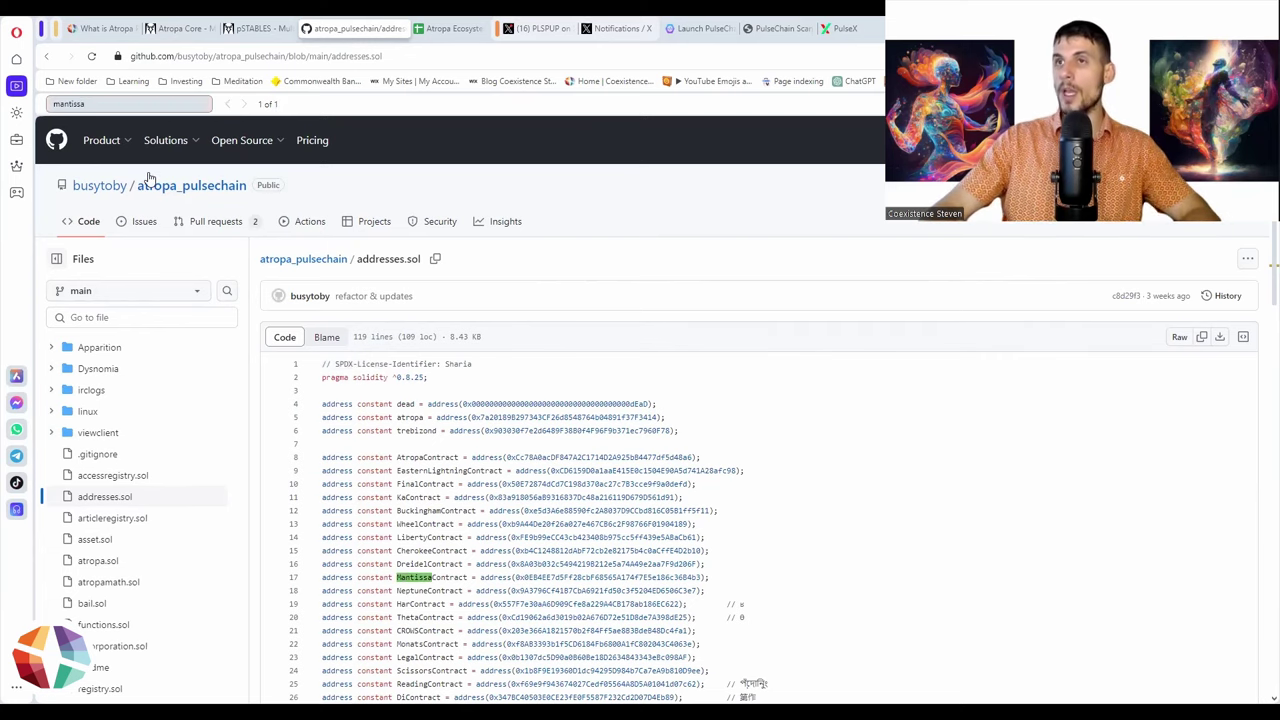
{"action": "double_click", "coordinate": [555, 577]}
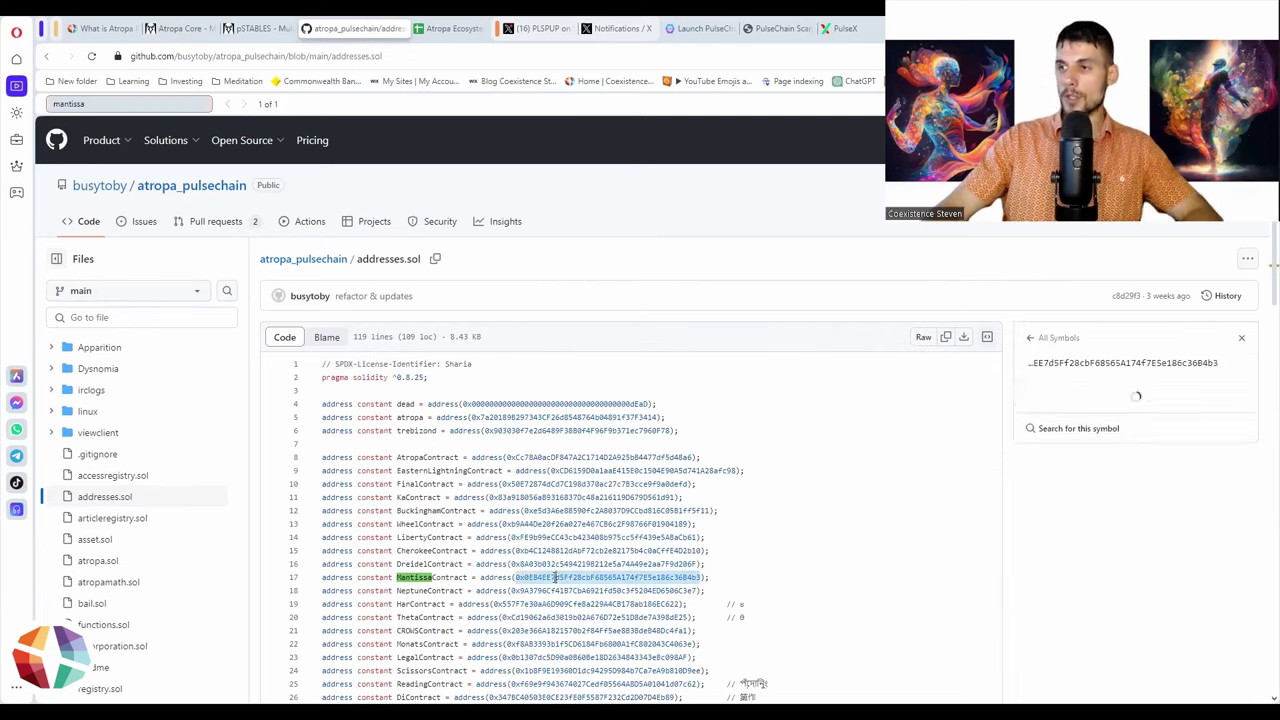
Step: Search DEX Screener for the copied Mantissa contract address, review the matching trading pairs and close the search
{"action": "left_click", "coordinate": [272, 24]}
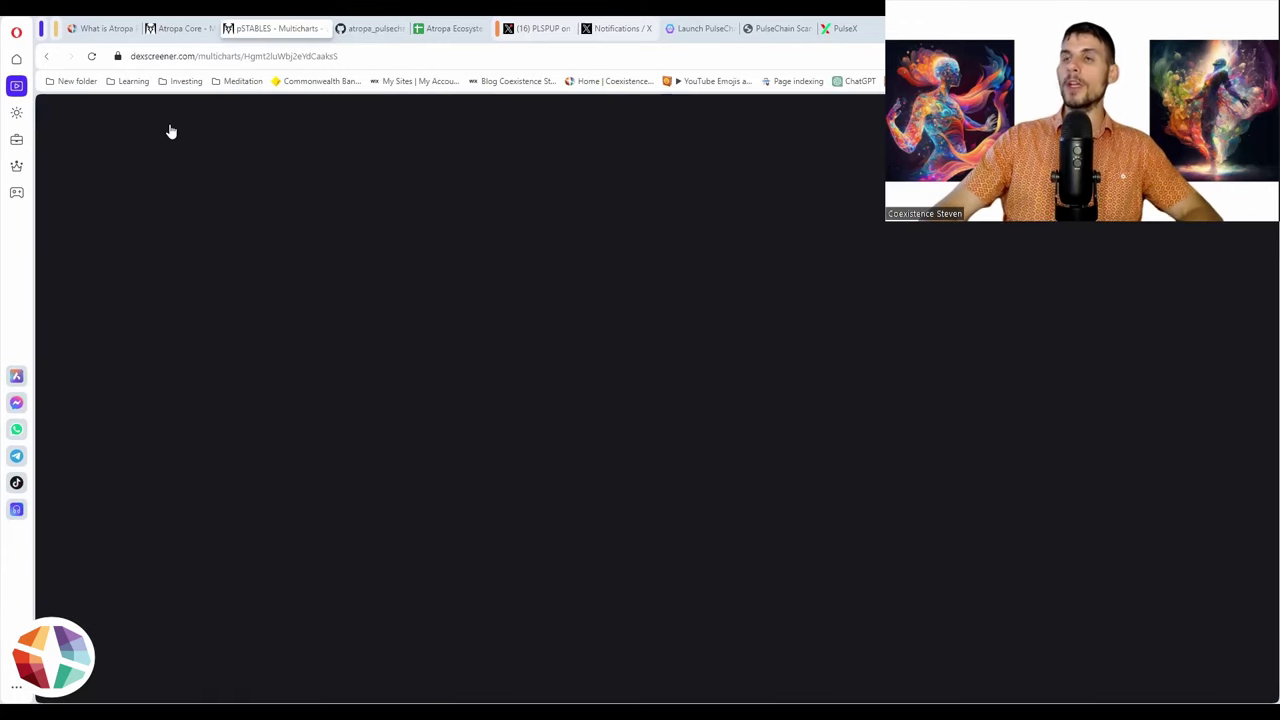
{"action": "key", "text": "slash"}
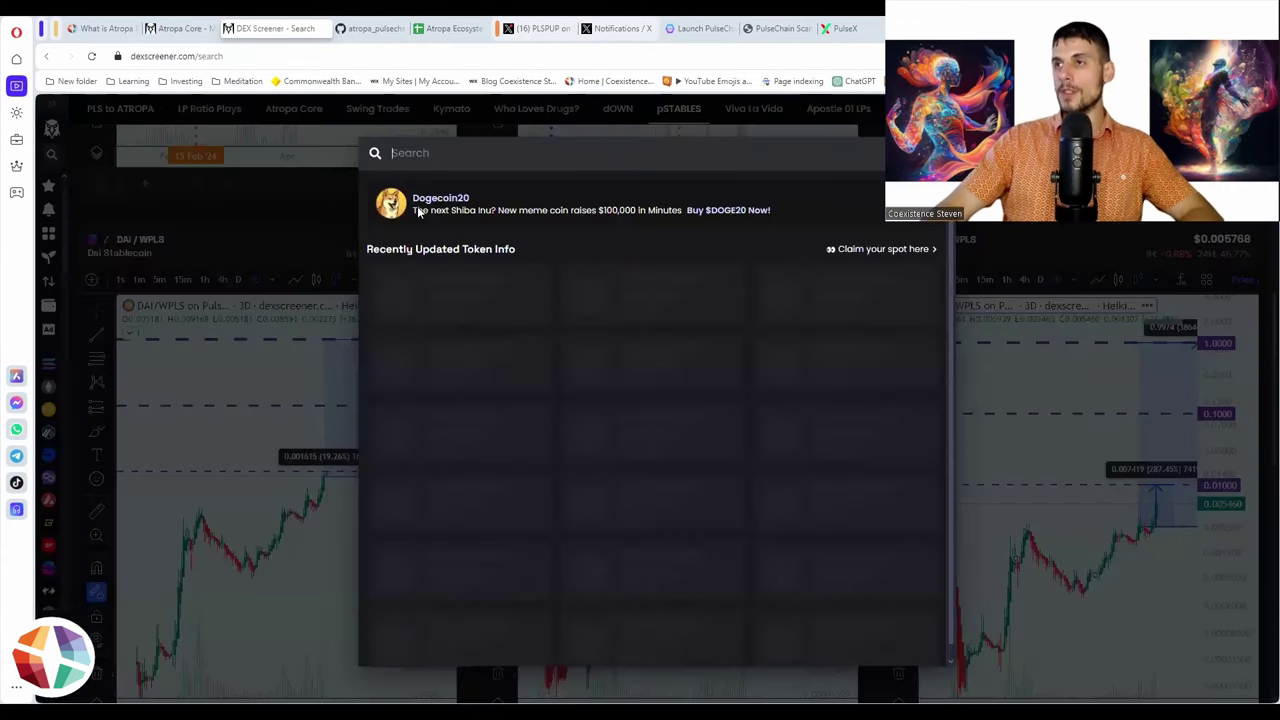
{"action": "key", "text": "ctrl+v"}
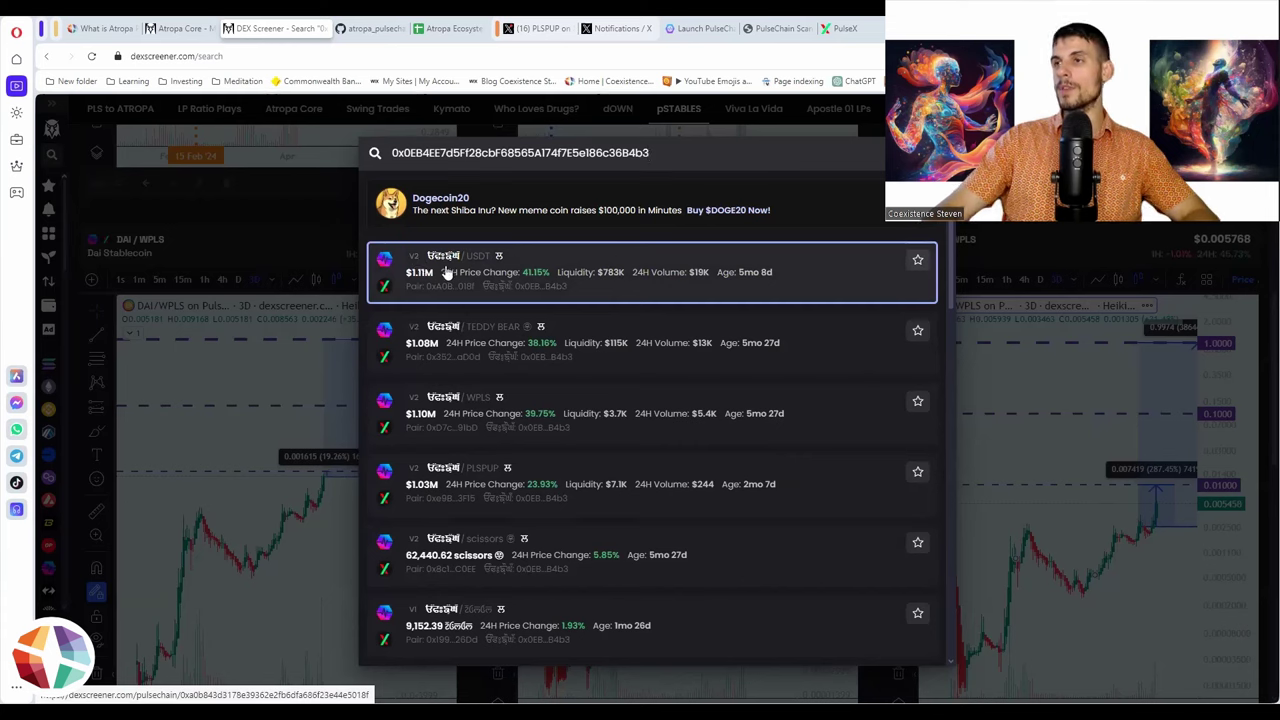
{"action": "left_click", "coordinate": [469, 132]}
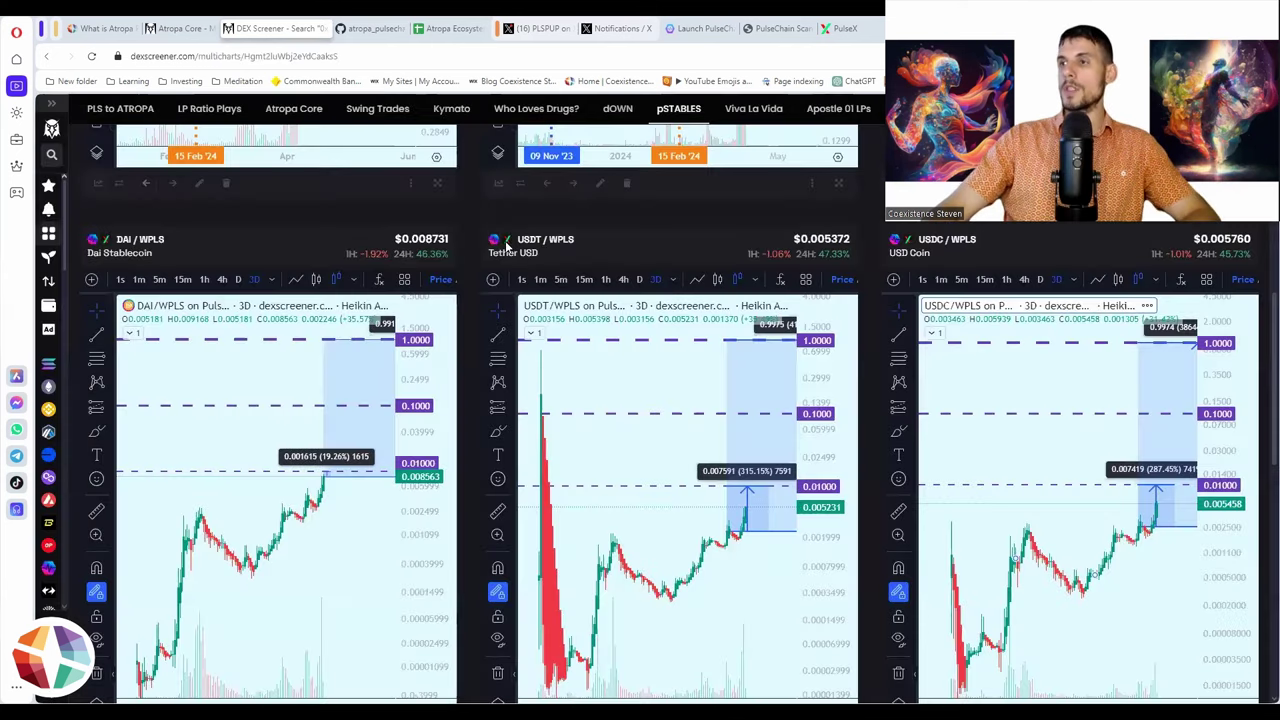
Step: Return to addresses.sol, highlight the royalty tokens block at the end of the file and go back to the mantissa match
{"action": "key", "text": "ctrl+Tab"}
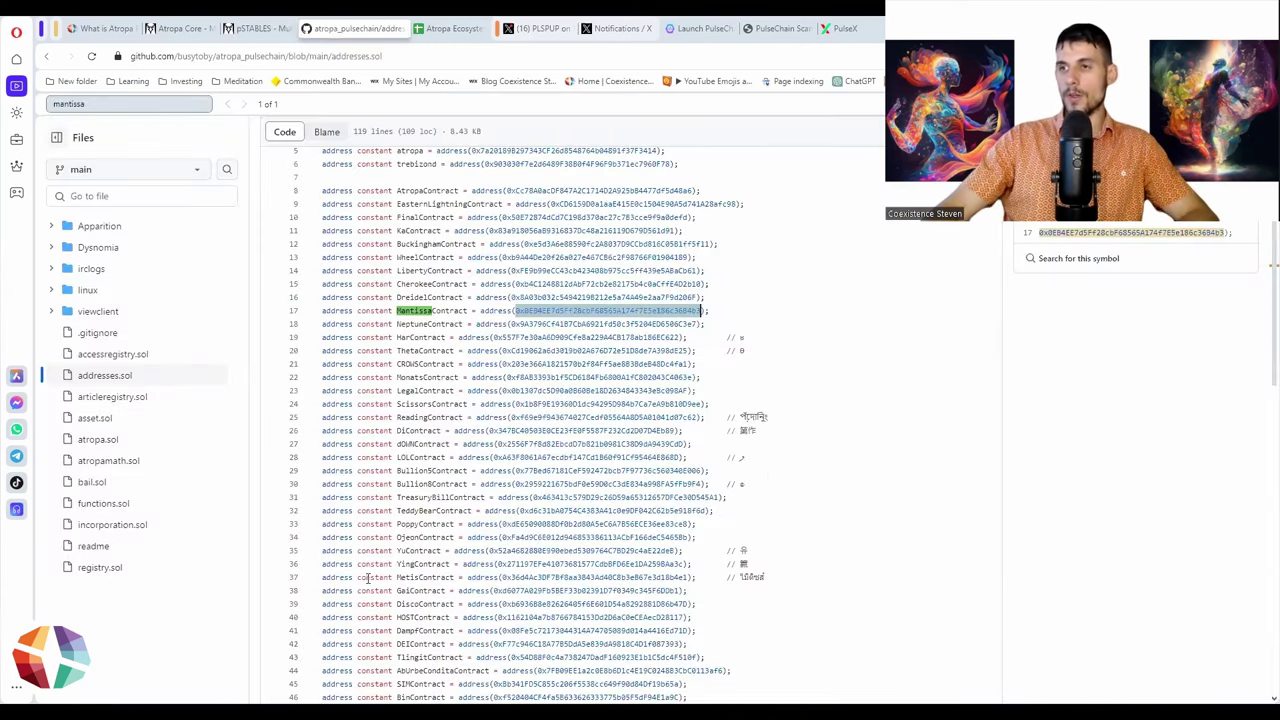
{"action": "scroll", "coordinate": [506, 470], "scroll_direction": "down", "scroll_amount": 10}
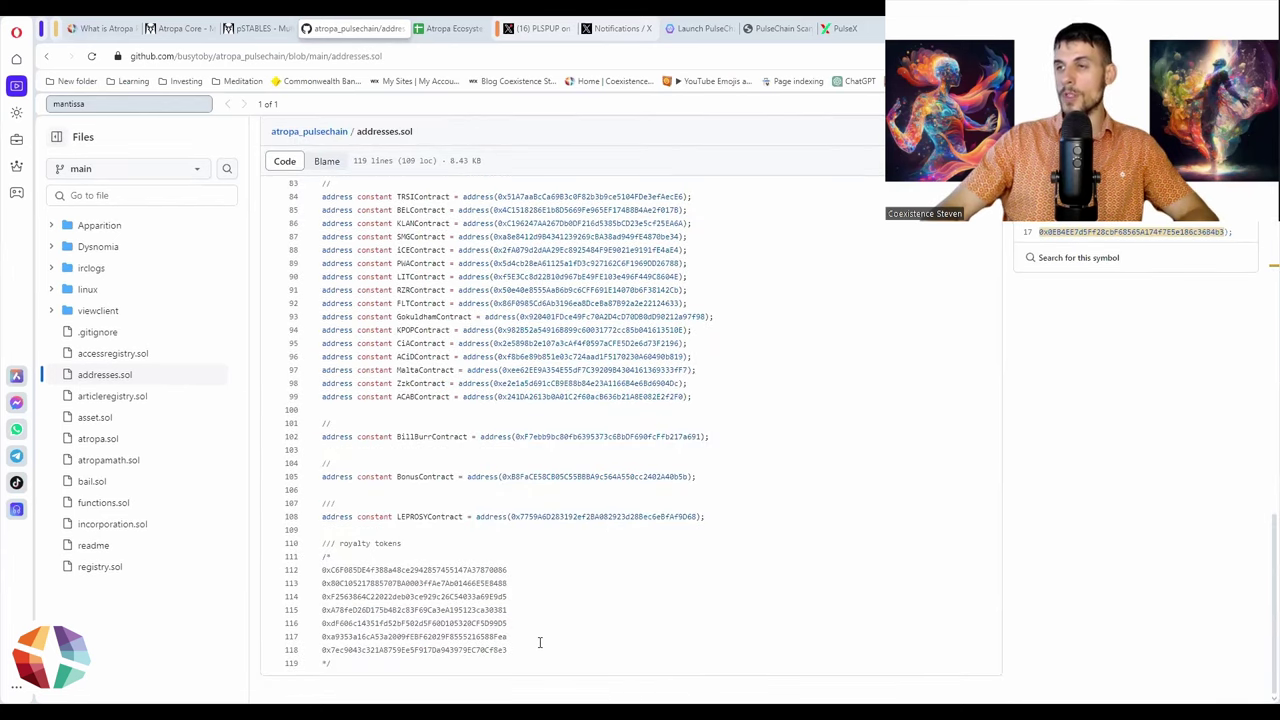
{"action": "left_click_drag", "start_coordinate": [332, 543], "coordinate": [331, 663]}
{"action": "key", "text": "Return"}
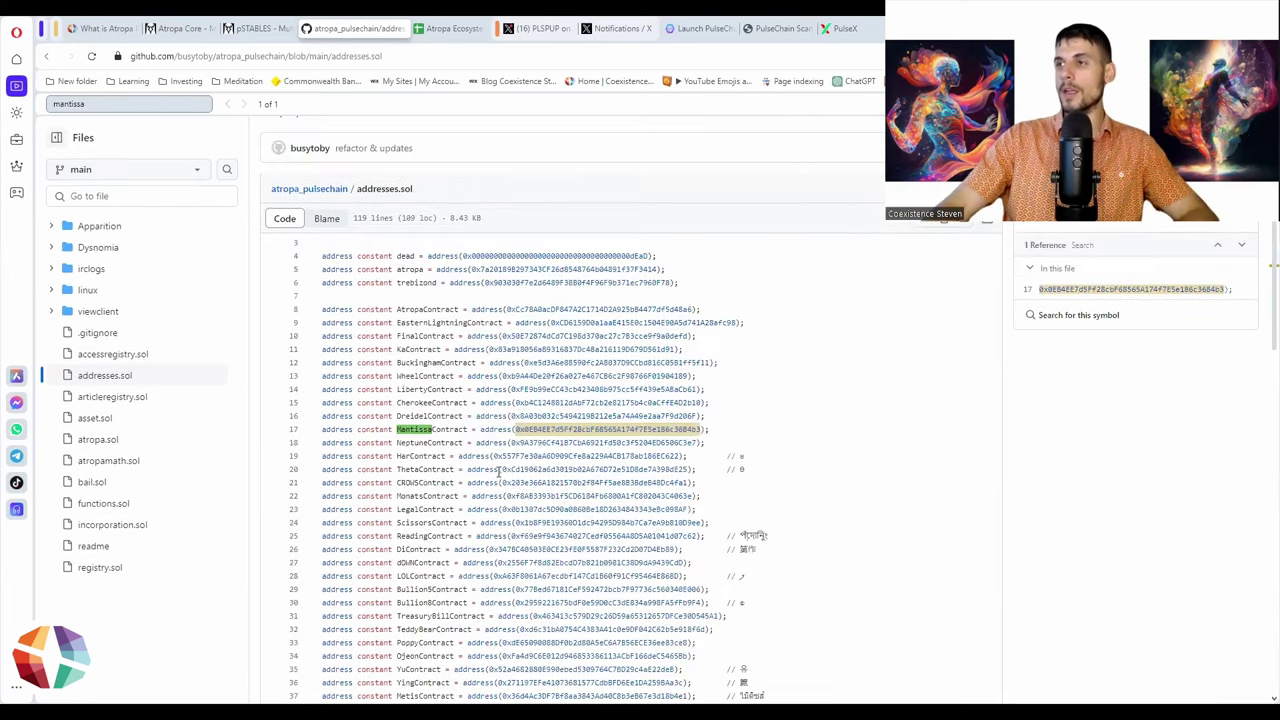
{"action": "key", "text": "Escape"}
Step: Switch to the Atropa Ecosystem v1 spreadsheet and examine the token names, symbols, deployment dates and supplies in the earlier rows
{"action": "left_click", "coordinate": [428, 28]}
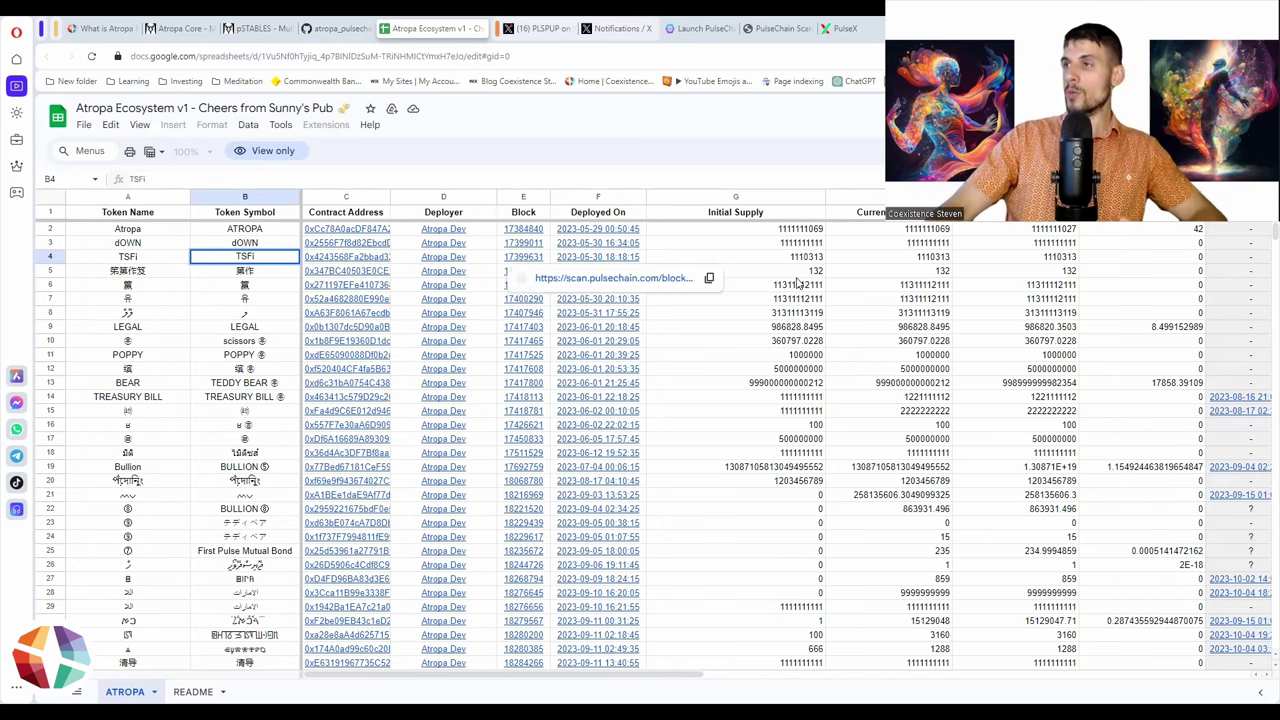
{"action": "scroll", "coordinate": [927, 347], "scroll_direction": "down", "scroll_amount": 5}
{"action": "scroll", "coordinate": [930, 330], "scroll_direction": "up", "scroll_amount": 5}
{"action": "scroll", "coordinate": [934, 310], "scroll_direction": "down", "scroll_amount": 3}
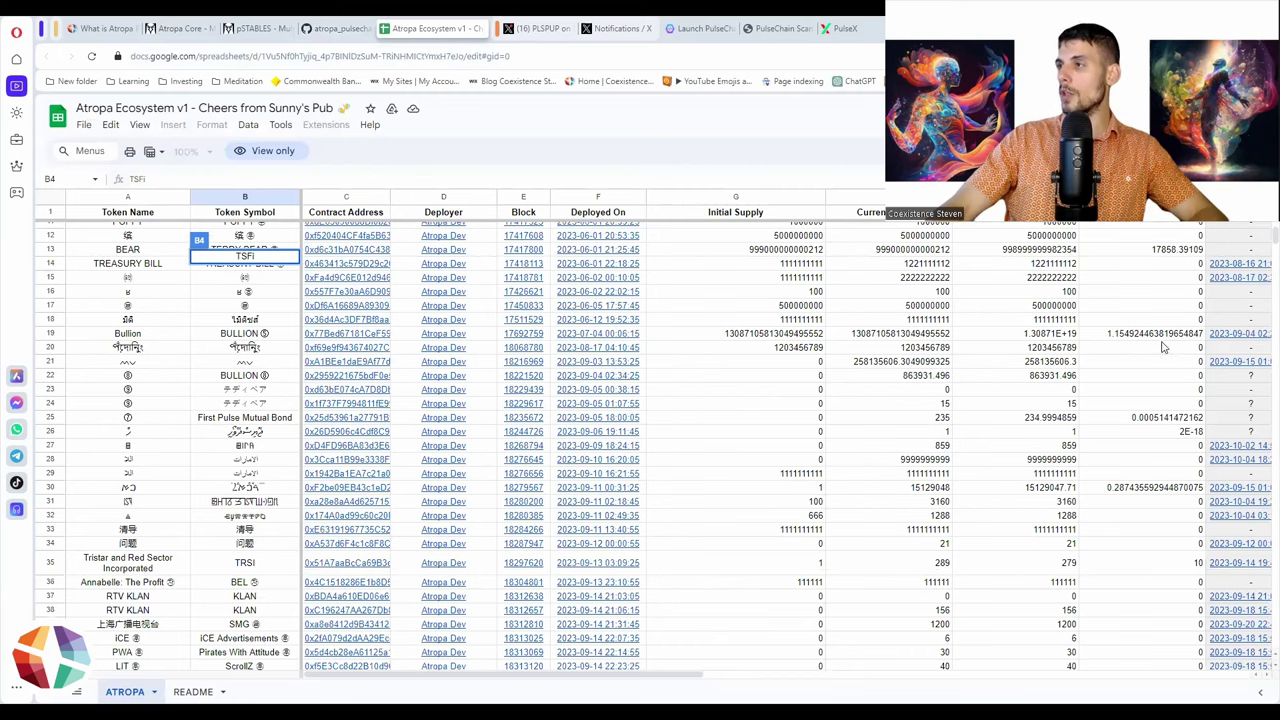
{"action": "scroll", "coordinate": [819, 403], "scroll_direction": "down", "scroll_amount": 5}
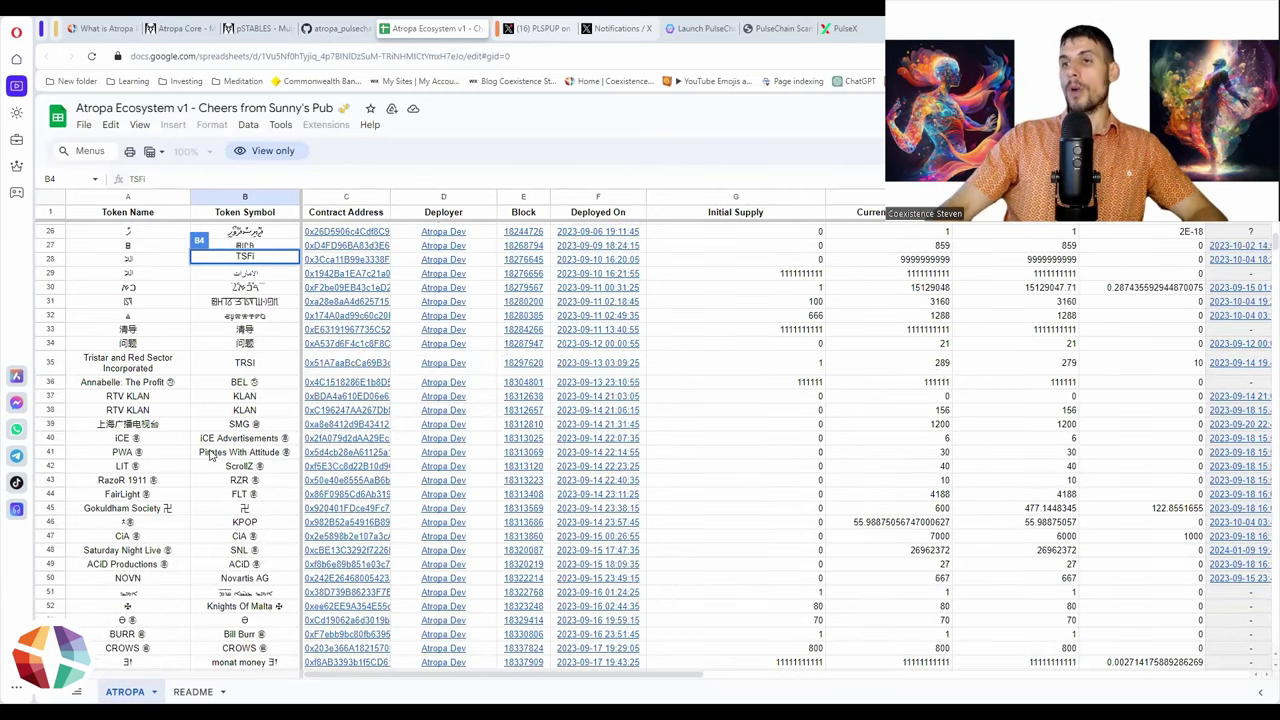
{"action": "scroll", "coordinate": [210, 455], "scroll_direction": "up", "scroll_amount": 8}
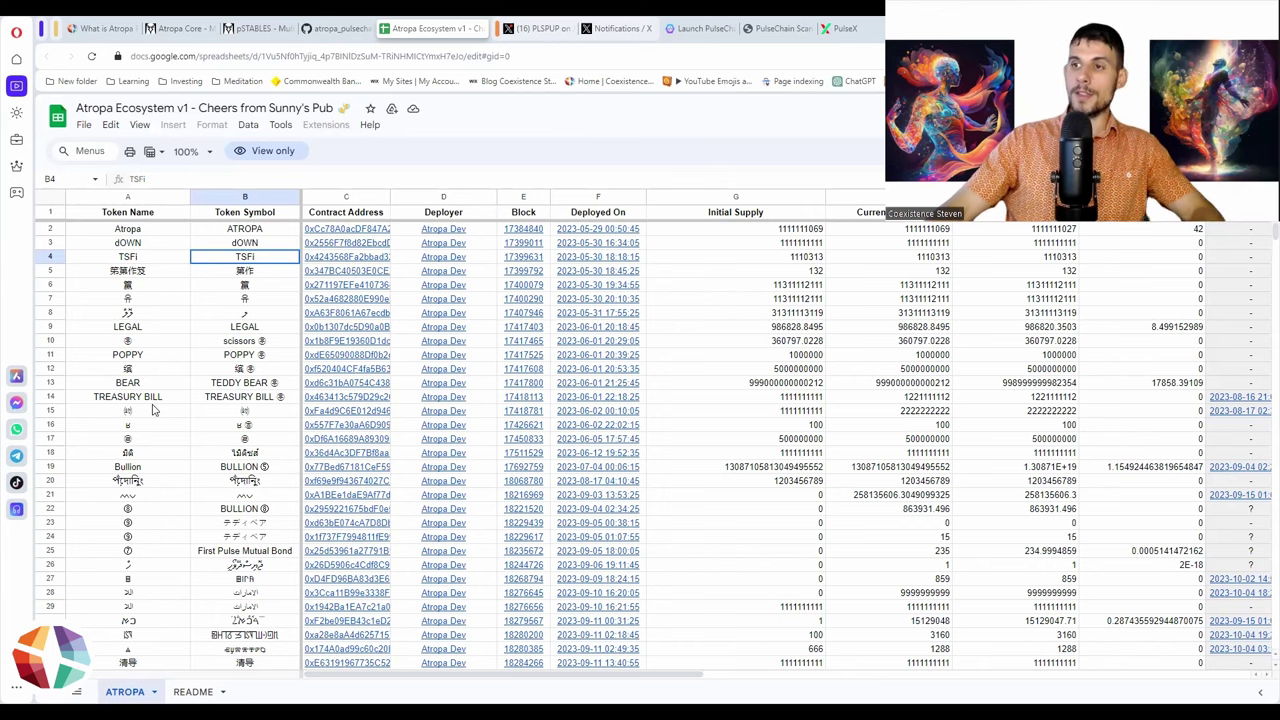
{"action": "scroll", "coordinate": [153, 409], "scroll_direction": "down", "scroll_amount": 6}
{"action": "scroll", "coordinate": [134, 643], "scroll_direction": "down", "scroll_amount": 6}
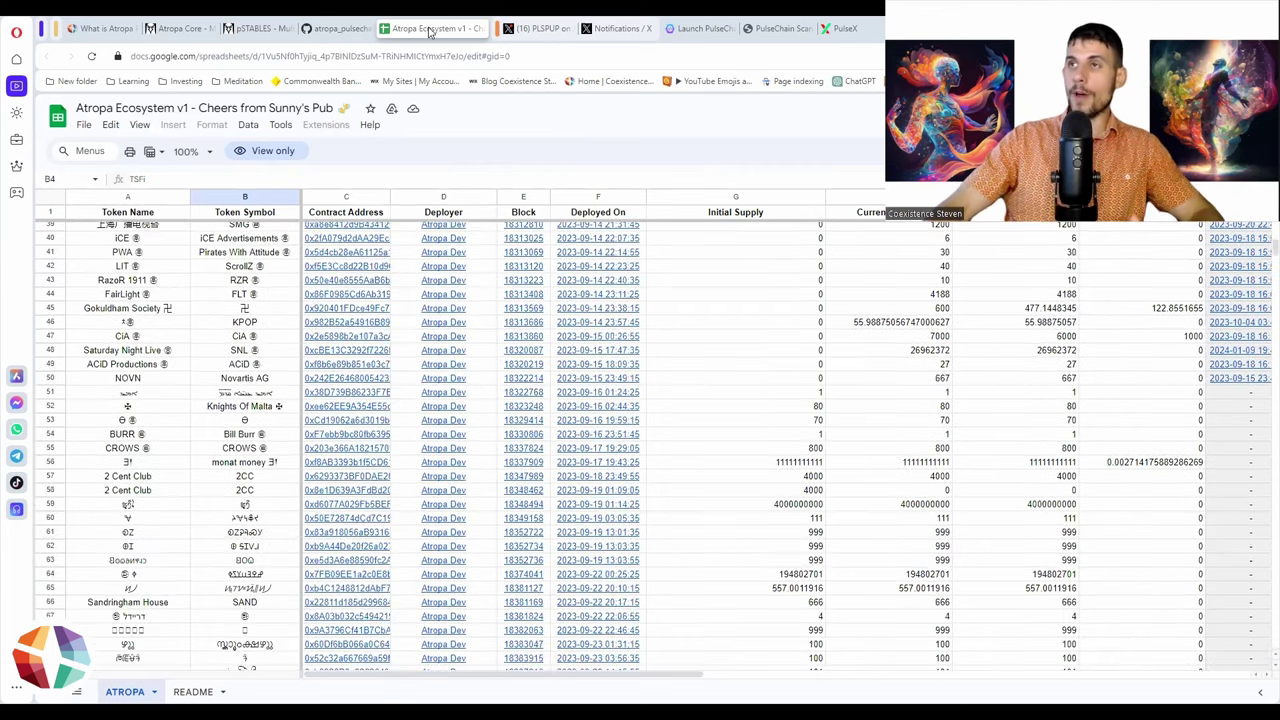
Step: Go back to addresses.sol and highlight the word Neptune in the NeptuneContract line
{"action": "left_click", "coordinate": [330, 27]}
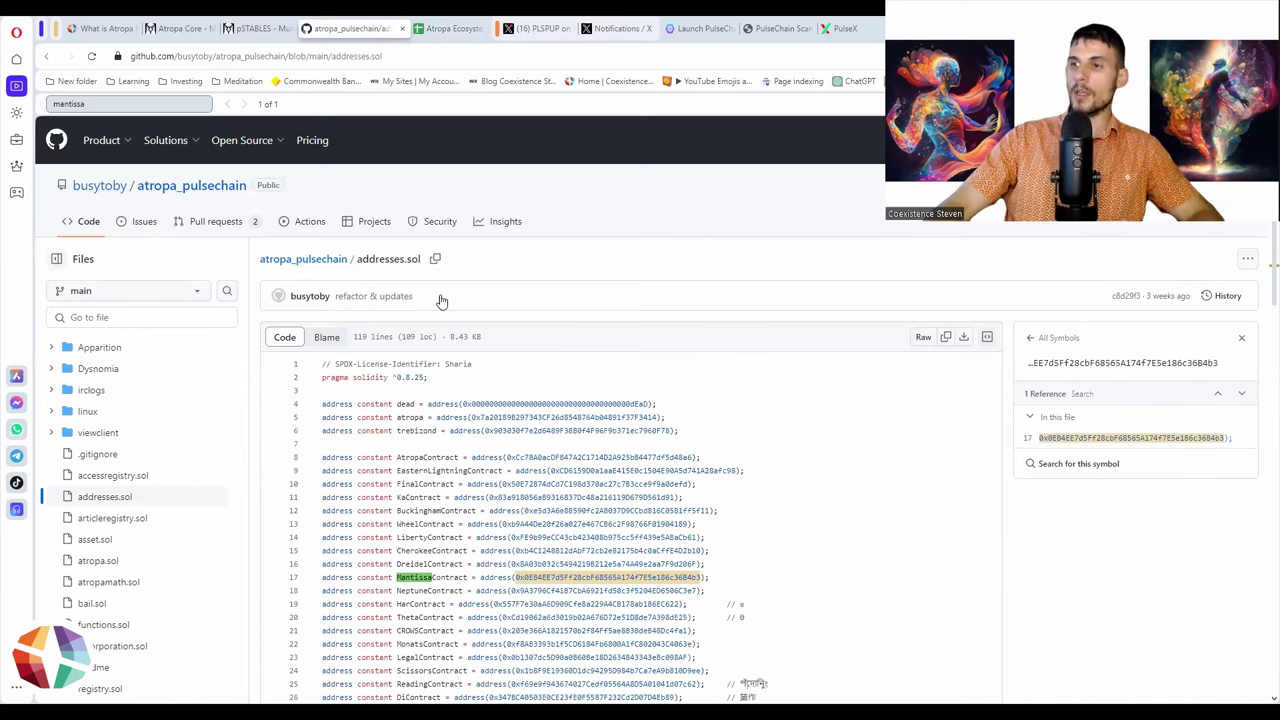
{"action": "left_click_drag", "start_coordinate": [424, 591], "coordinate": [400, 591]}
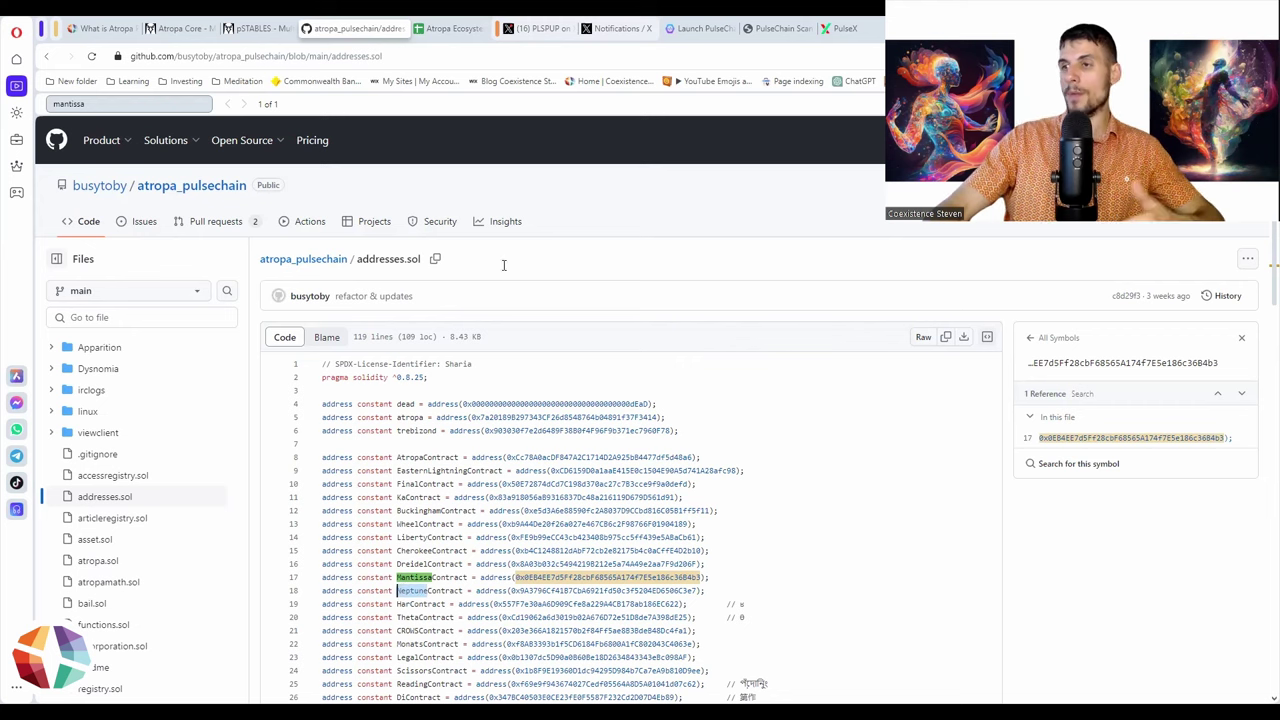
Step: Return to the Atropa Ecosystem spreadsheet and examine the later tokens, from the One Time Pass rows to the 2024 ROYALTY deployments
{"action": "left_click", "coordinate": [445, 28]}
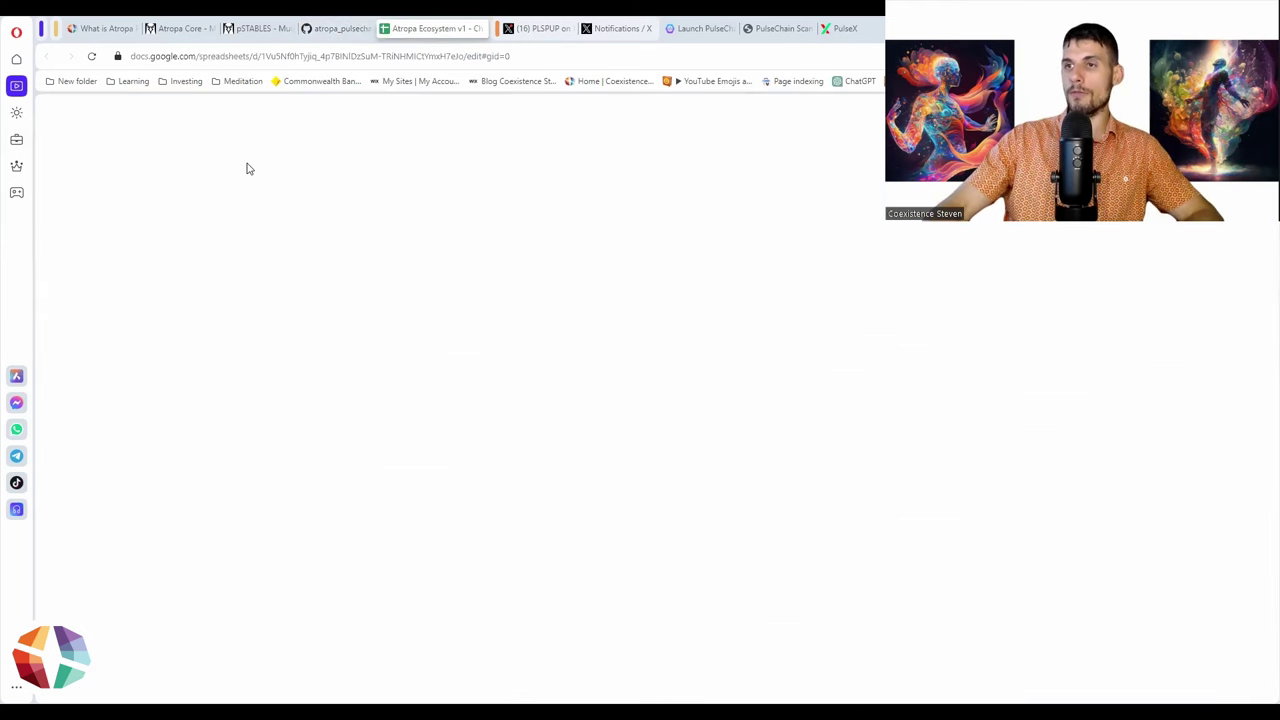
{"action": "scroll", "coordinate": [120, 494], "scroll_direction": "down", "scroll_amount": 6}
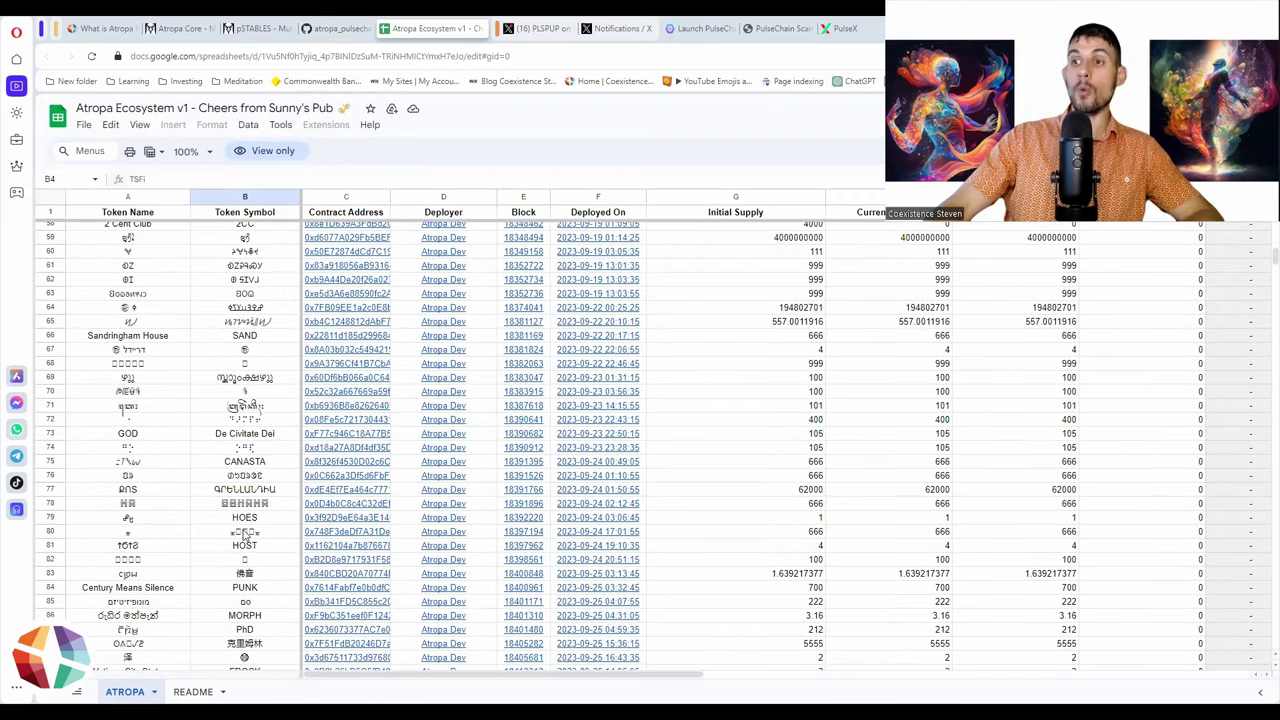
{"action": "scroll", "coordinate": [244, 533], "scroll_direction": "down", "scroll_amount": 6}
{"action": "scroll", "coordinate": [231, 509], "scroll_direction": "down", "scroll_amount": 5}
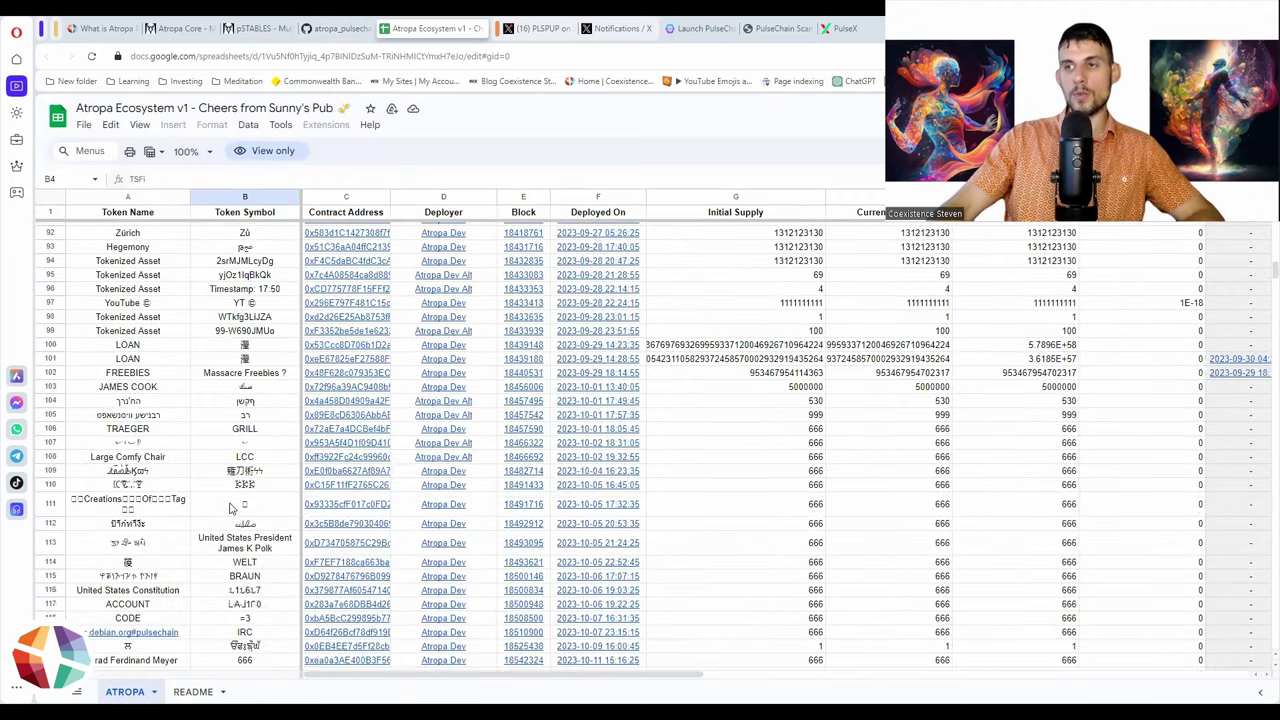
{"action": "scroll", "coordinate": [230, 508], "scroll_direction": "down", "scroll_amount": 12}
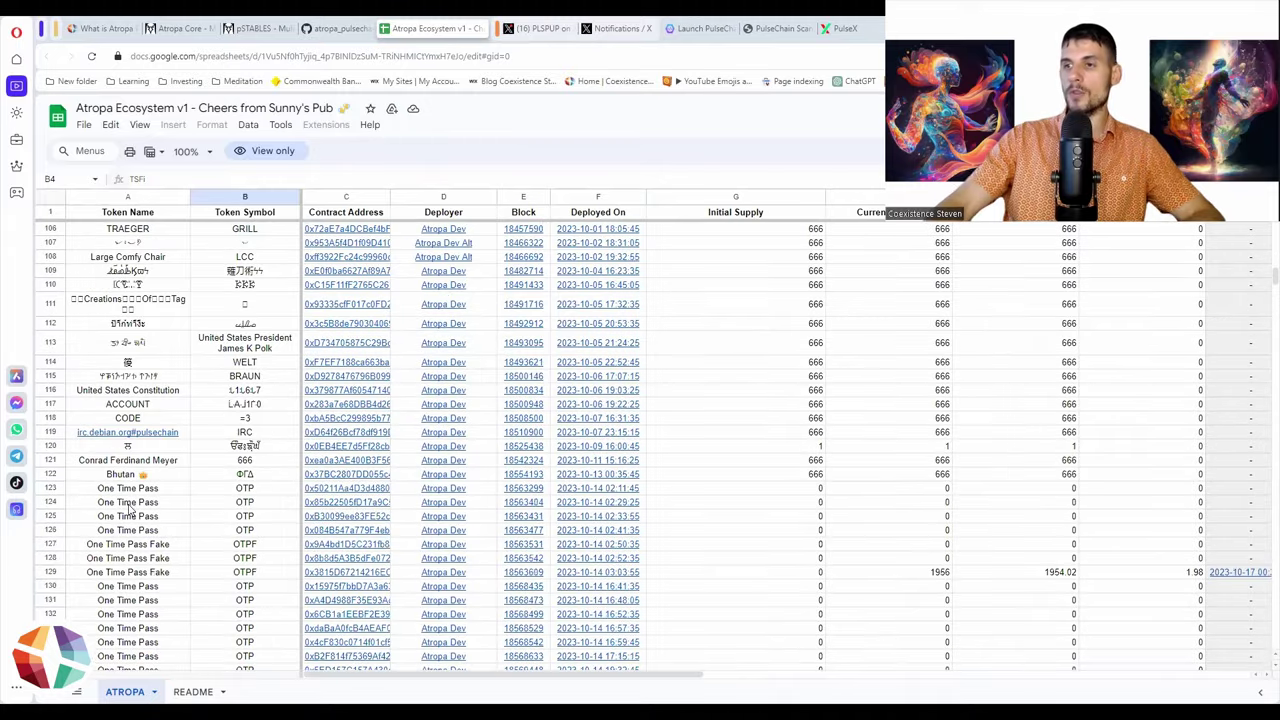
{"action": "scroll", "coordinate": [179, 490], "scroll_direction": "down", "scroll_amount": 6}
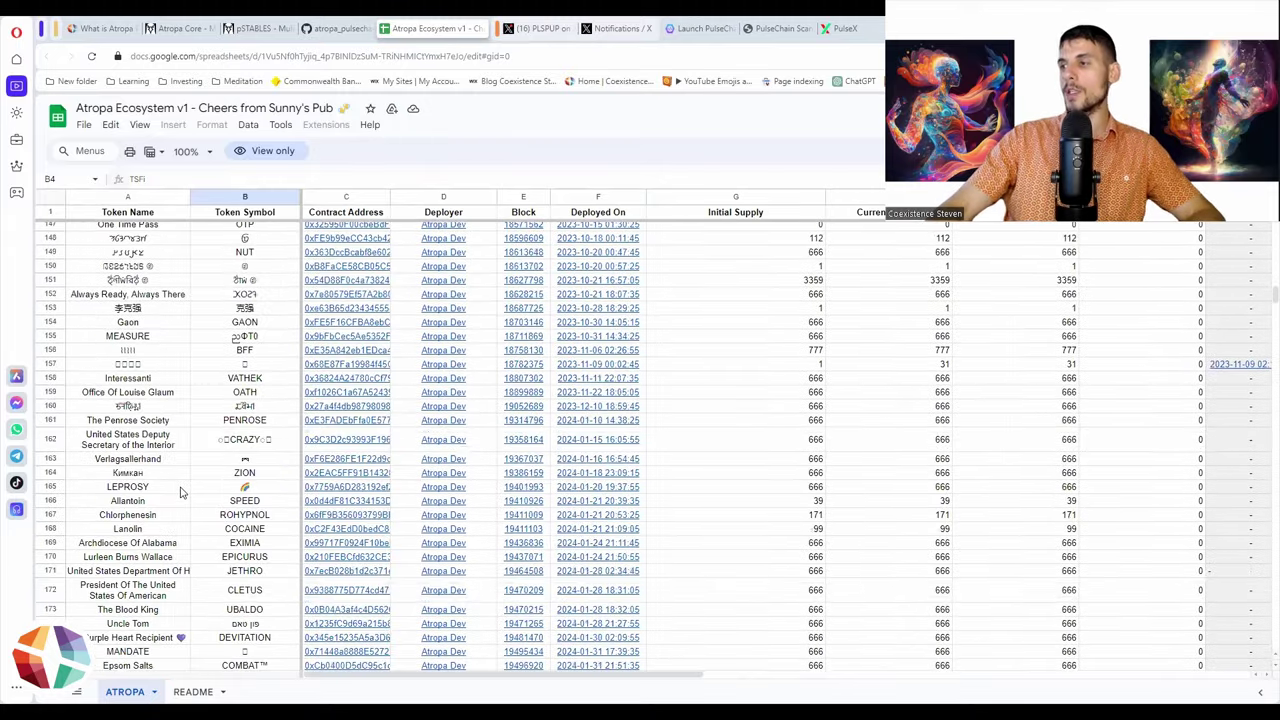
{"action": "scroll", "coordinate": [180, 491], "scroll_direction": "down", "scroll_amount": 8}
{"action": "scroll", "coordinate": [181, 492], "scroll_direction": "up", "scroll_amount": 2}
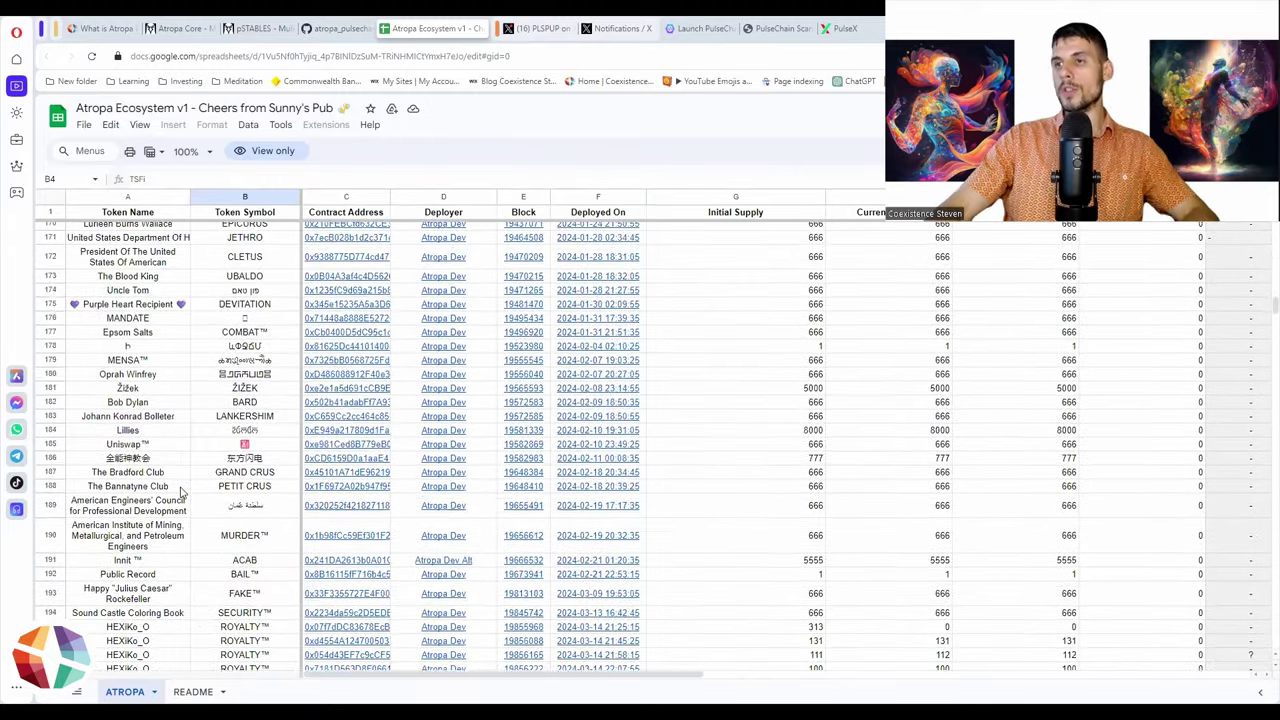
Step: Review the spreadsheet's token list from the One Time Pass rows back to Atropa, comparing initial and current supplies
{"action": "scroll", "coordinate": [181, 492], "scroll_direction": "up", "scroll_amount": 20}
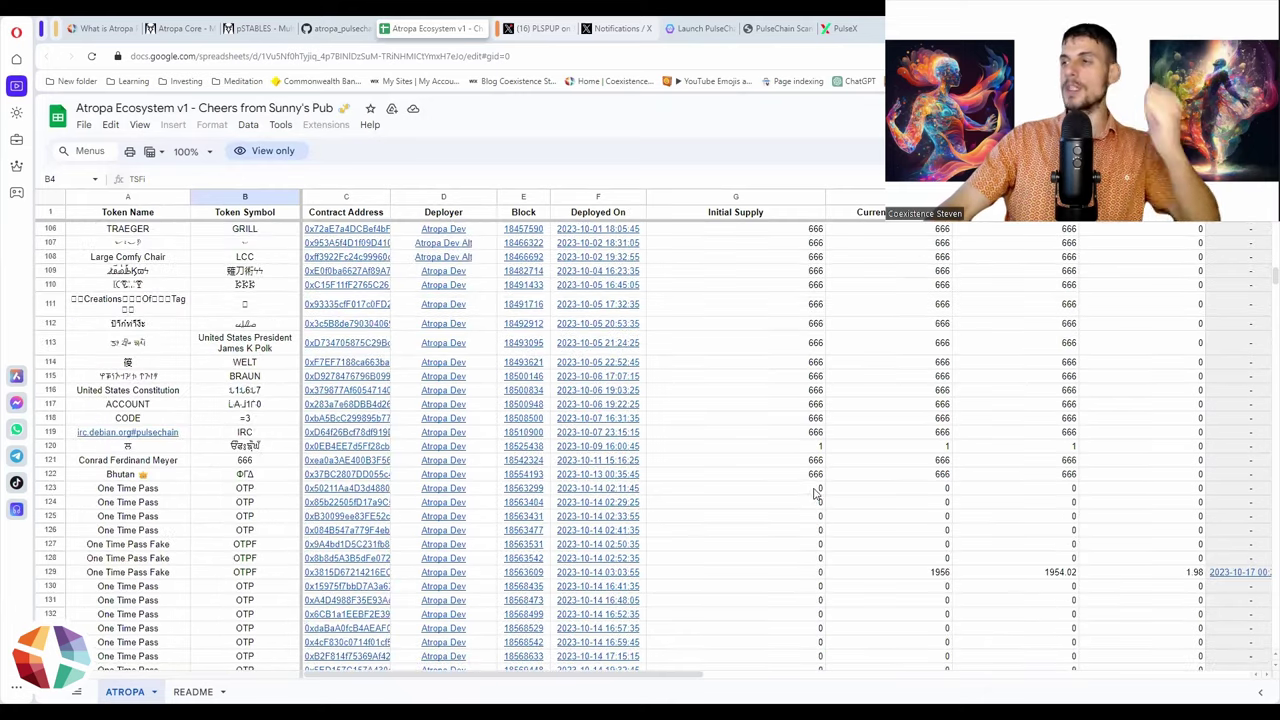
{"action": "scroll", "coordinate": [857, 597], "scroll_direction": "up", "scroll_amount": 3}
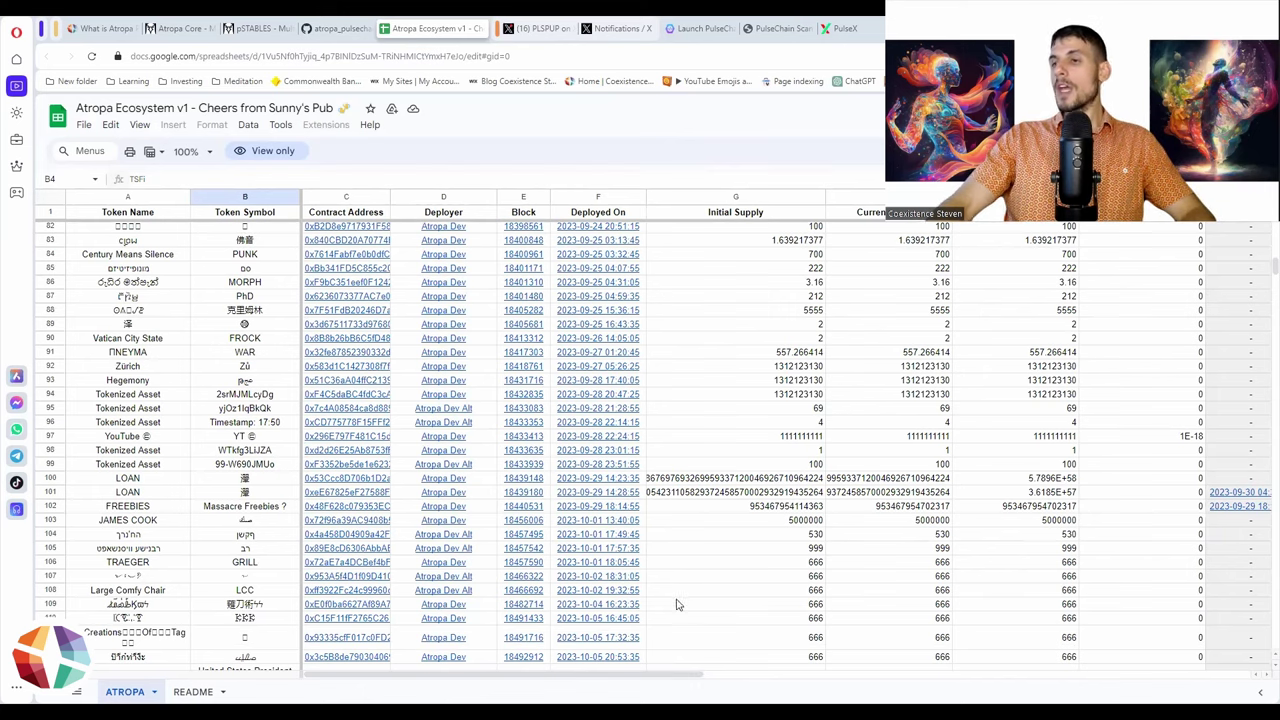
{"action": "scroll", "coordinate": [730, 572], "scroll_direction": "up", "scroll_amount": 15}
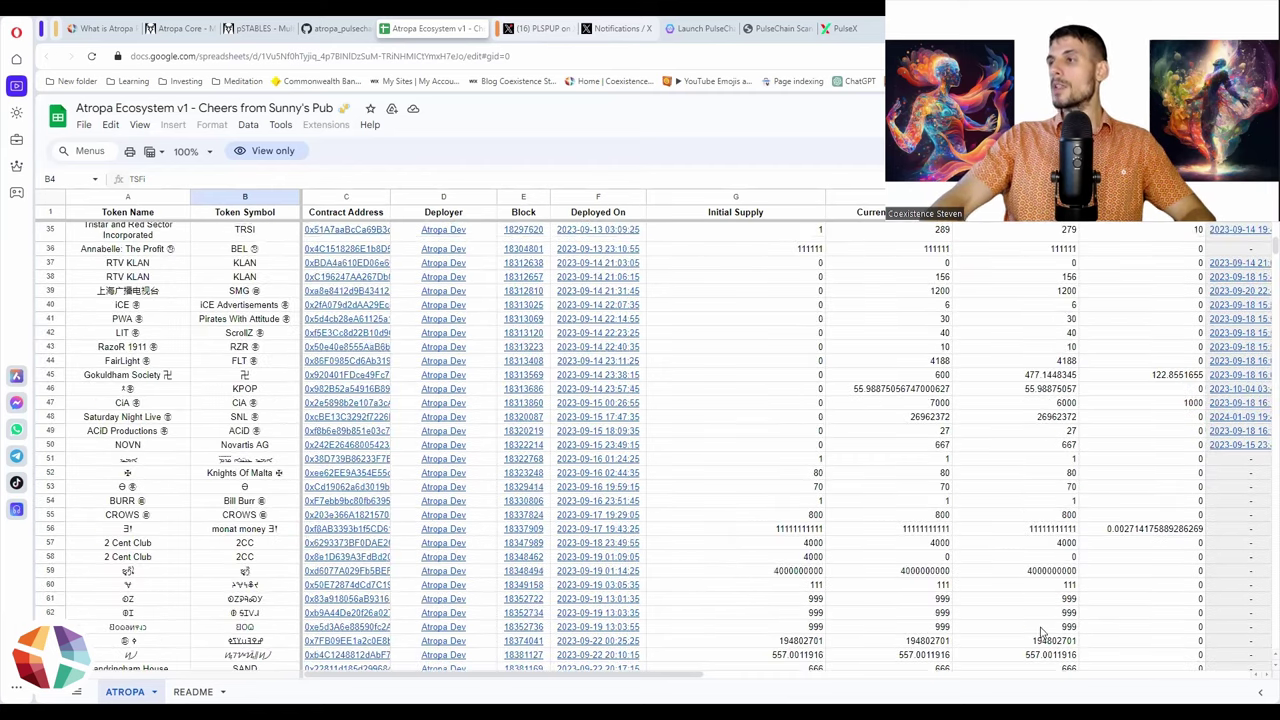
{"action": "scroll", "coordinate": [1040, 632], "scroll_direction": "up", "scroll_amount": 10}
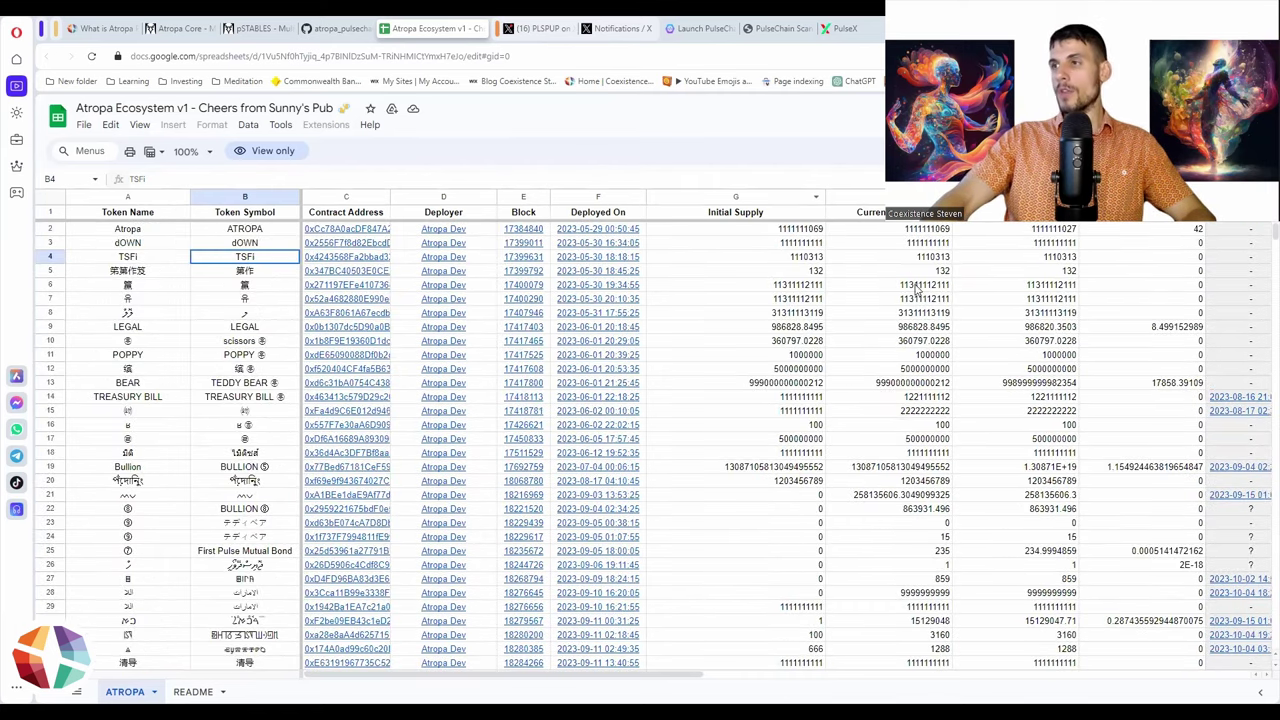
{"action": "scroll", "coordinate": [910, 465], "scroll_direction": "down", "scroll_amount": 5}
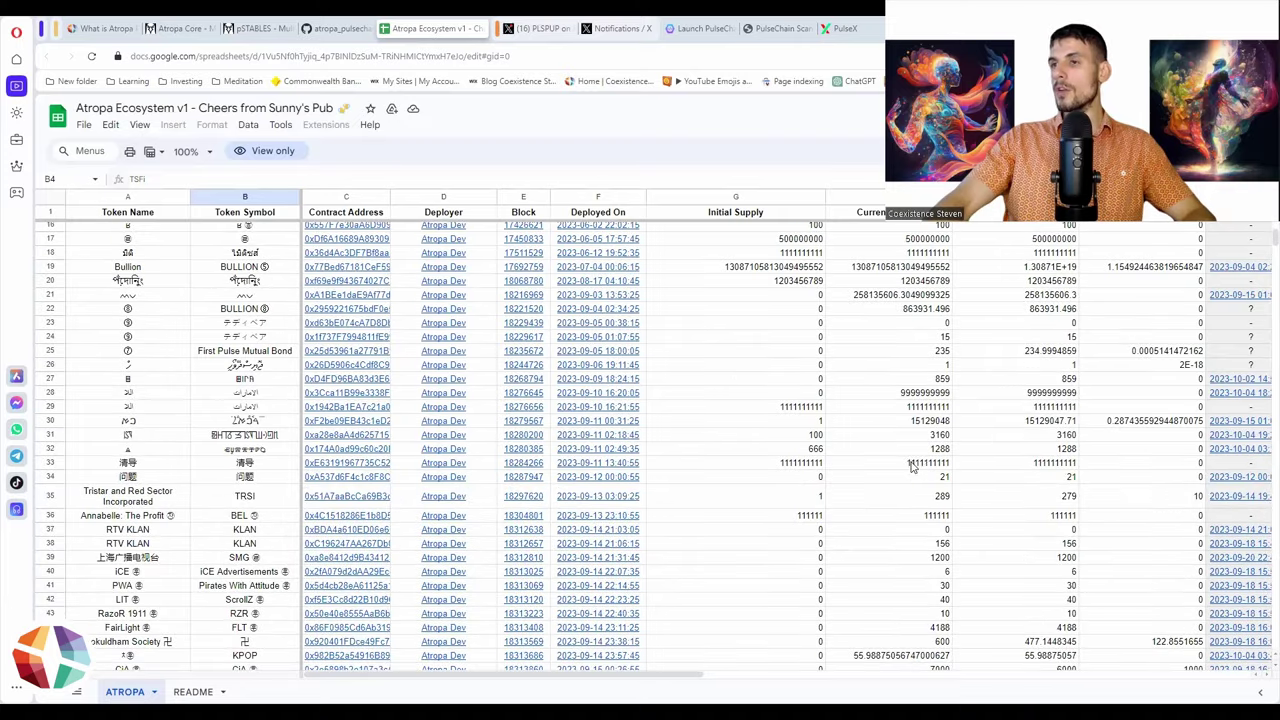
{"action": "scroll", "coordinate": [912, 466], "scroll_direction": "down", "scroll_amount": 5}
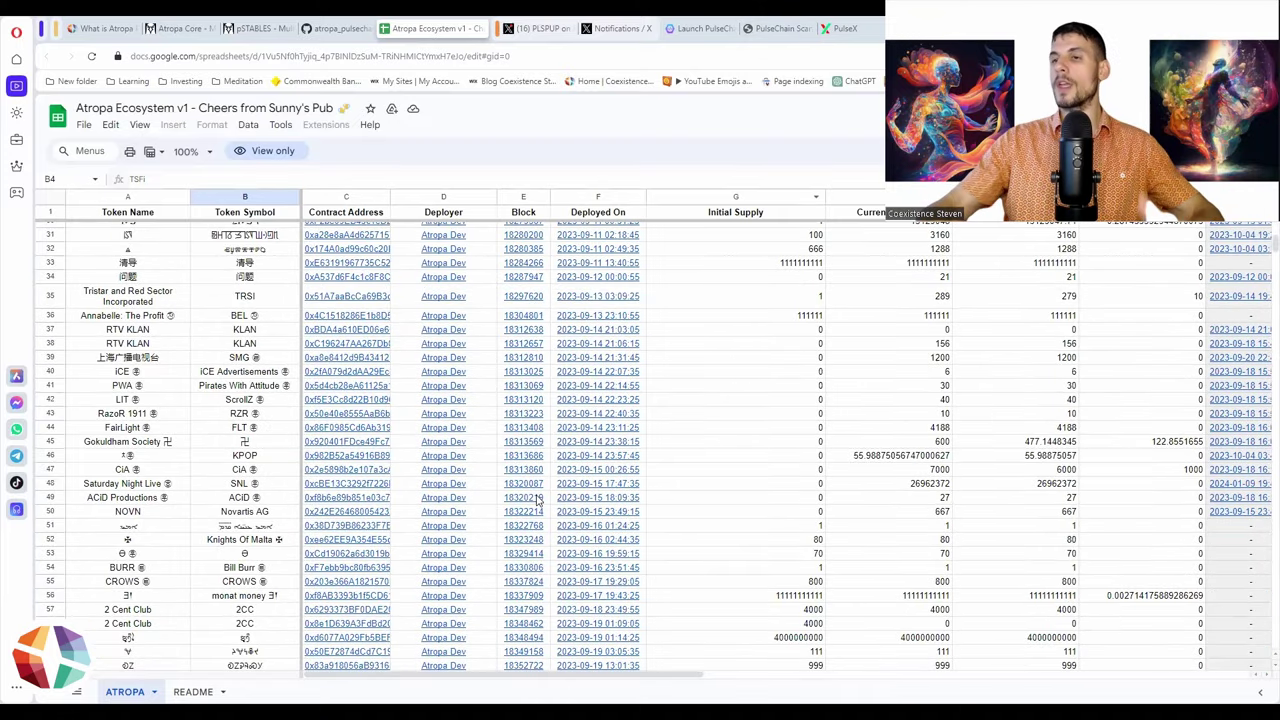
{"action": "mouse_move", "coordinate": [538, 500]}
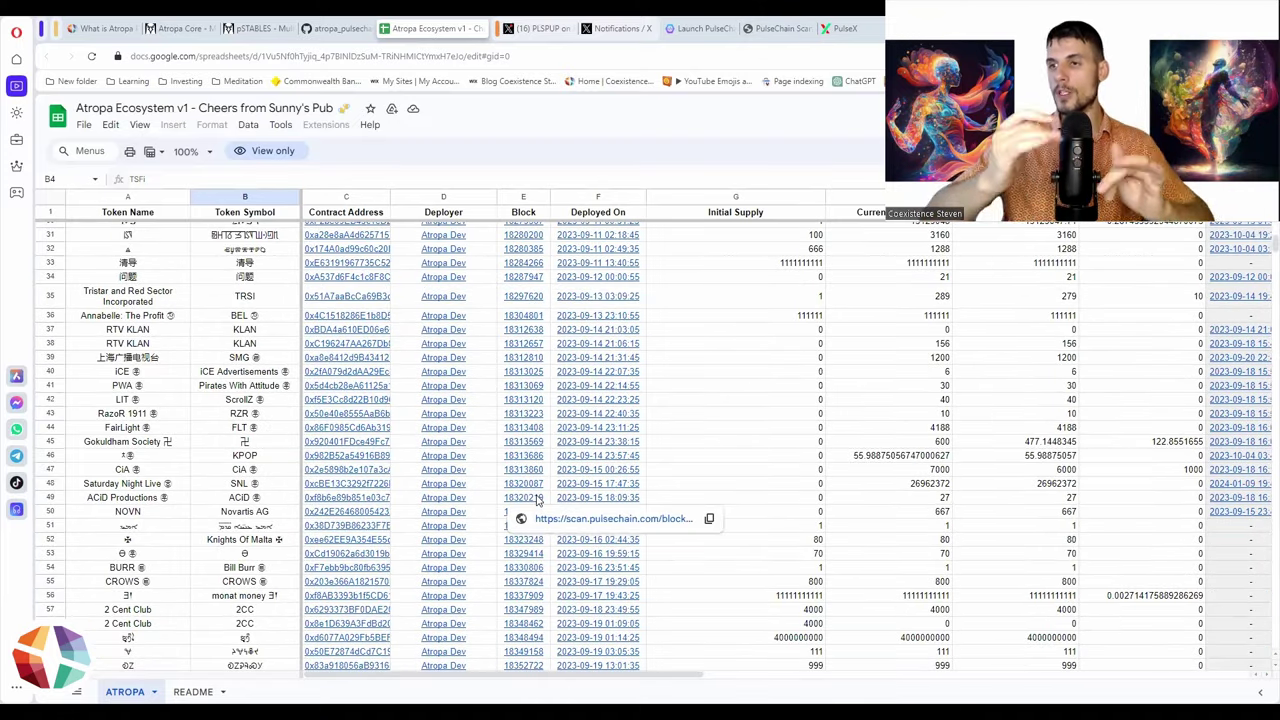
Step: Switch to PLSPUP's ATROPA MAP post on X, read through it and enlarge the conceptual ecosystem diagram
{"action": "left_click", "coordinate": [513, 22]}
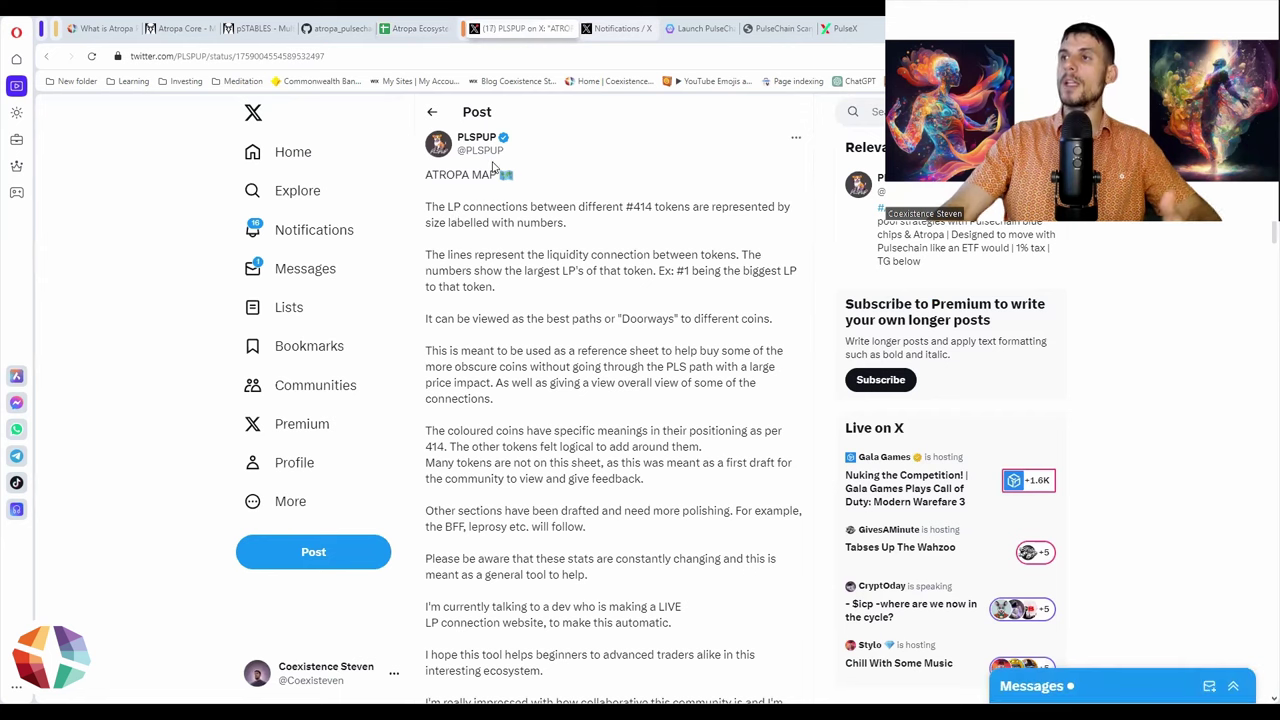
{"action": "scroll", "coordinate": [589, 250], "scroll_direction": "down", "scroll_amount": 2}
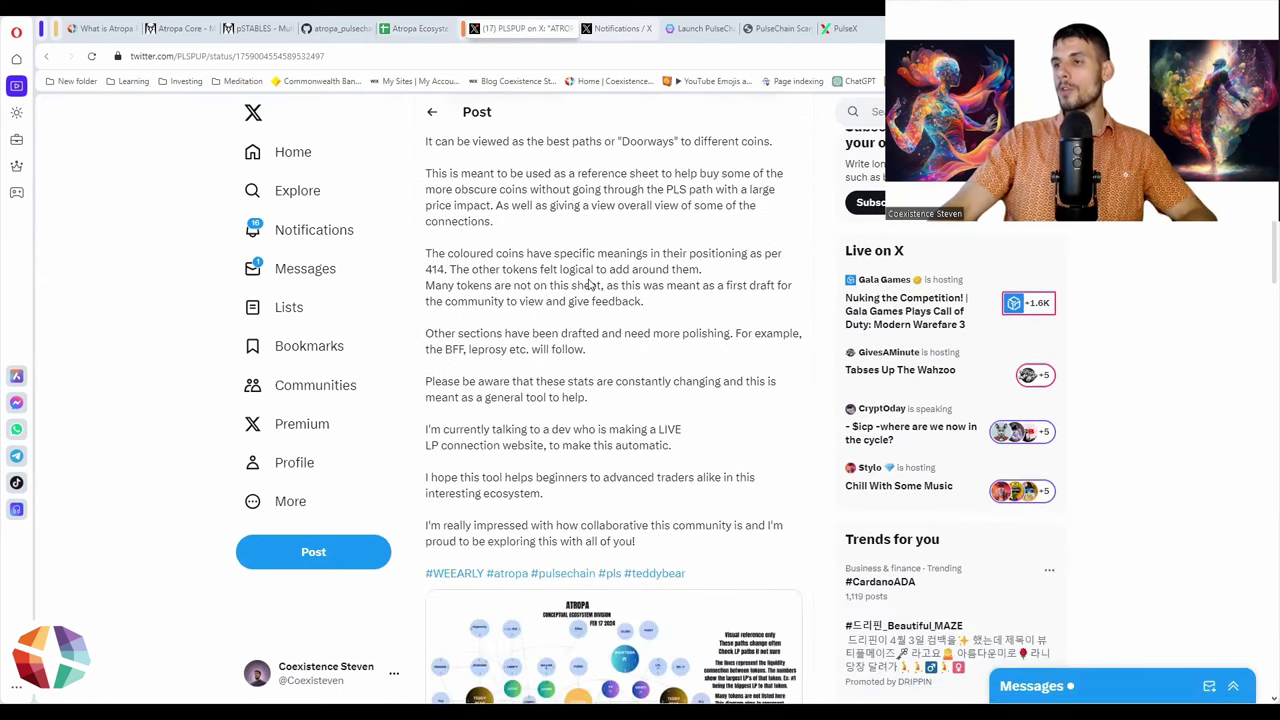
{"action": "scroll", "coordinate": [590, 285], "scroll_direction": "down", "scroll_amount": 3}
{"action": "left_click", "coordinate": [595, 378]}
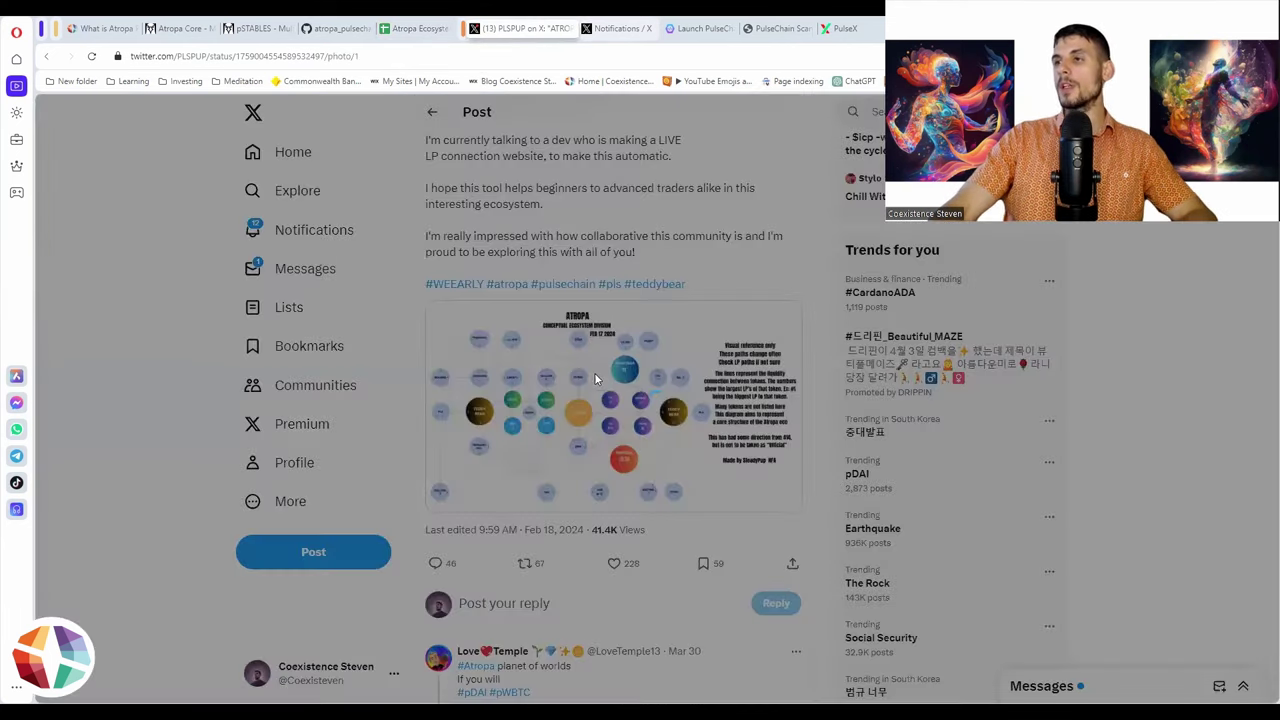